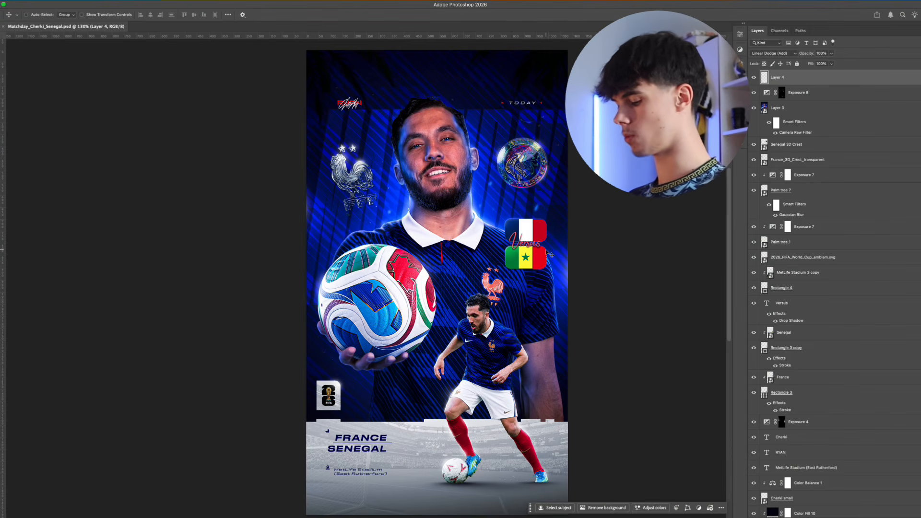
Create a new portrait document of 1080 x 1920 pixels at 300 pixels/inch in RGB Color with a white background
key(super+n)
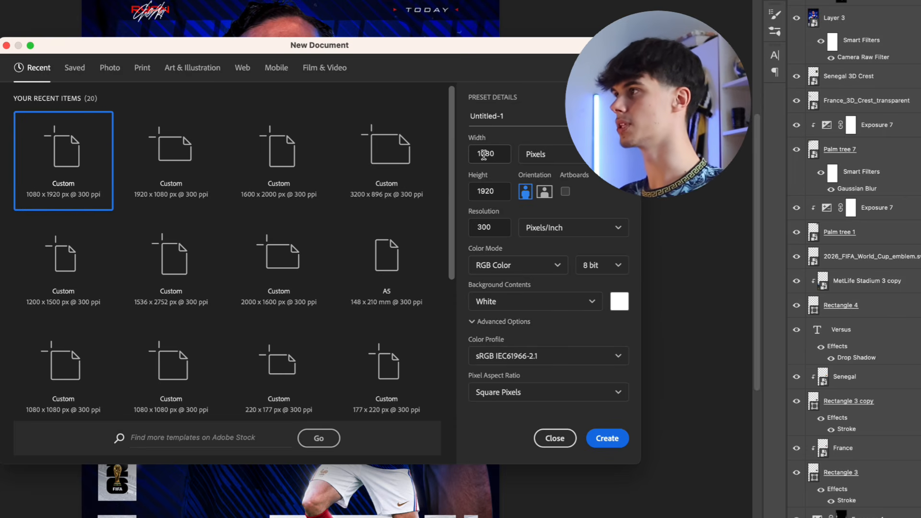
click(499, 154)
click(500, 154)
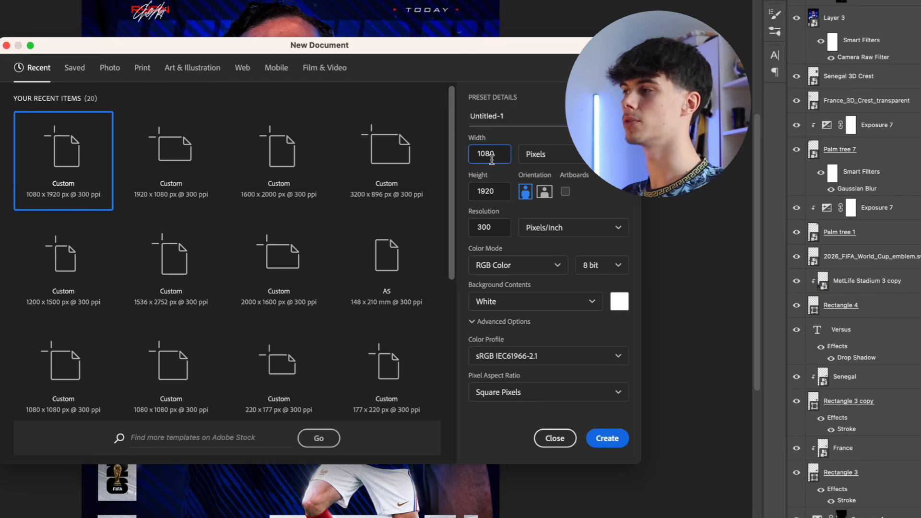
click(489, 191)
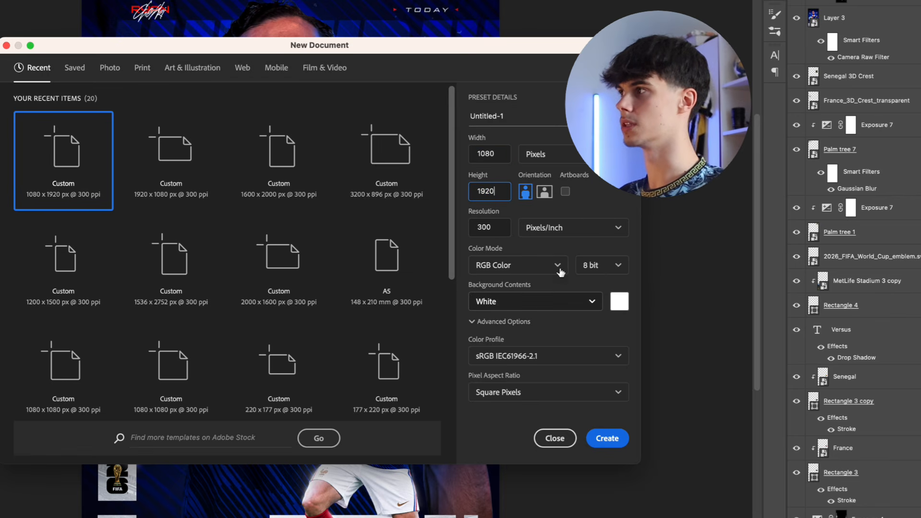
click(593, 193)
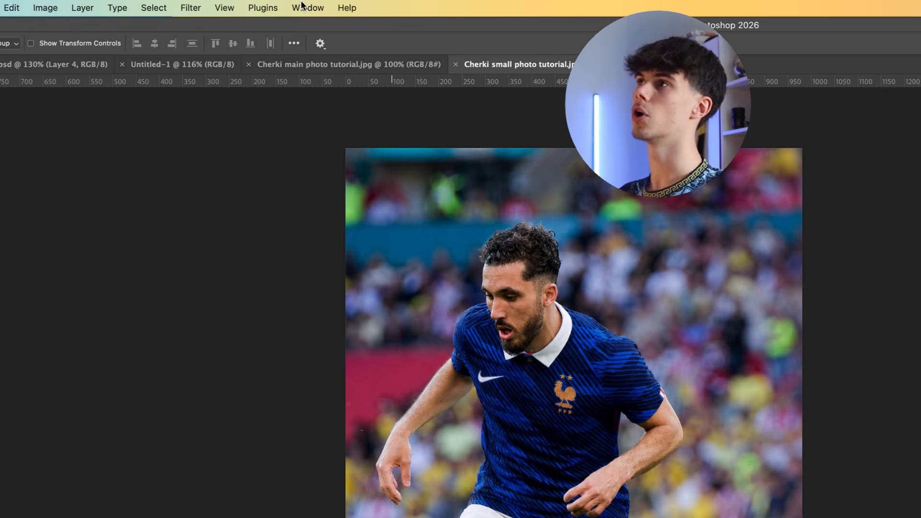
Select the player and ball automatically with Select Subject in Cherki small photo tutorial.jpg
click(307, 7)
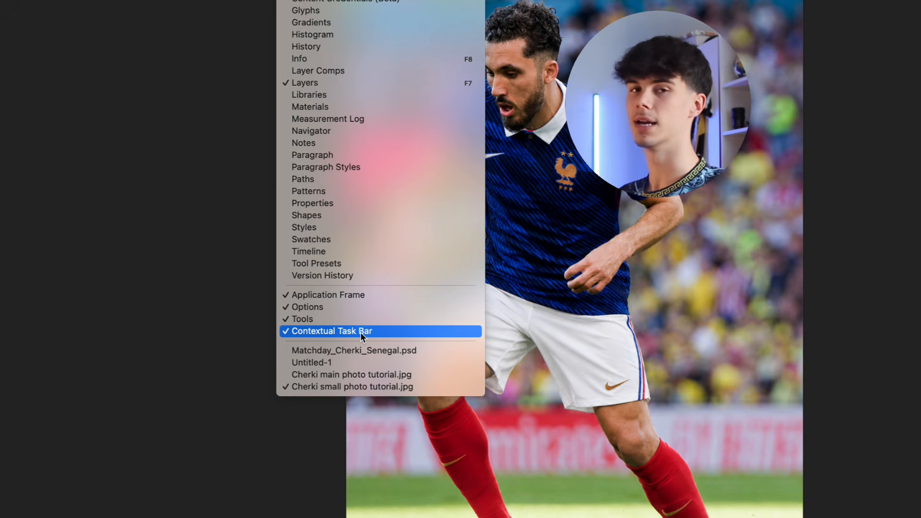
click(880, 381)
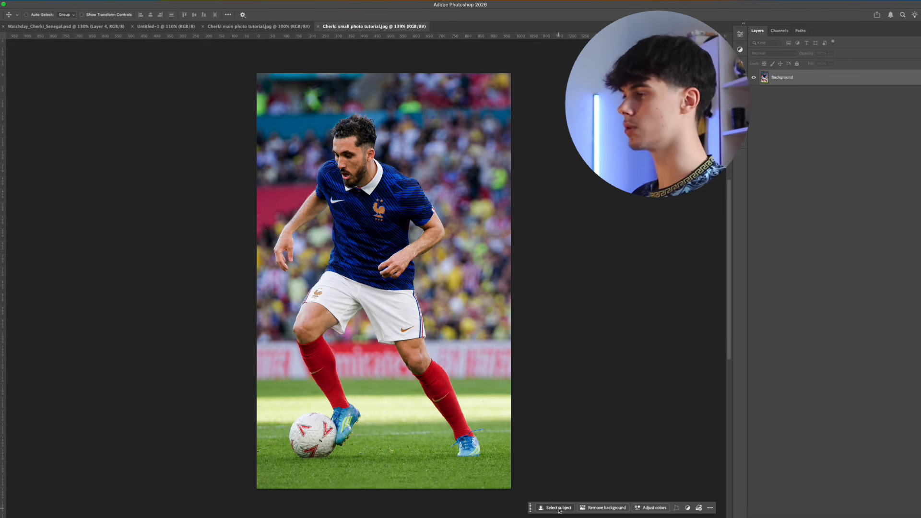
click(558, 508)
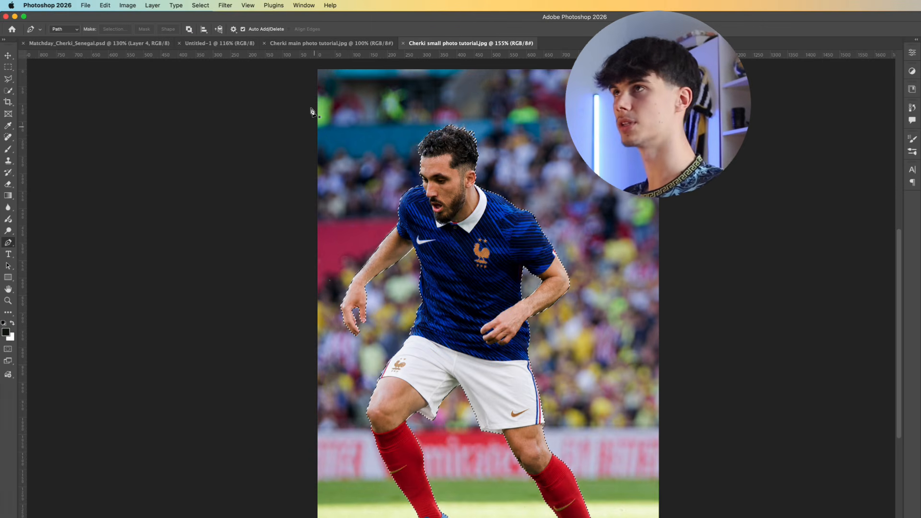
Bring the selection into Select and Mask and preview the cutout on white at 100% opacity
click(201, 5)
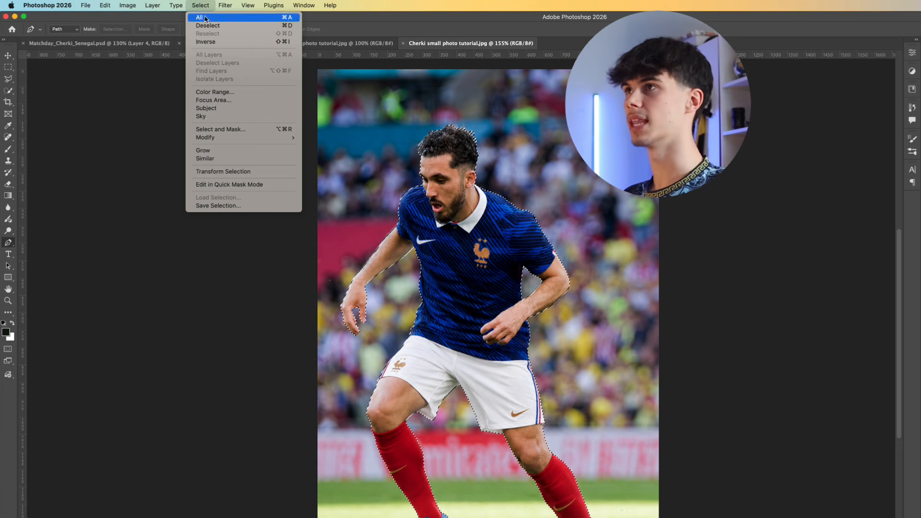
click(232, 129)
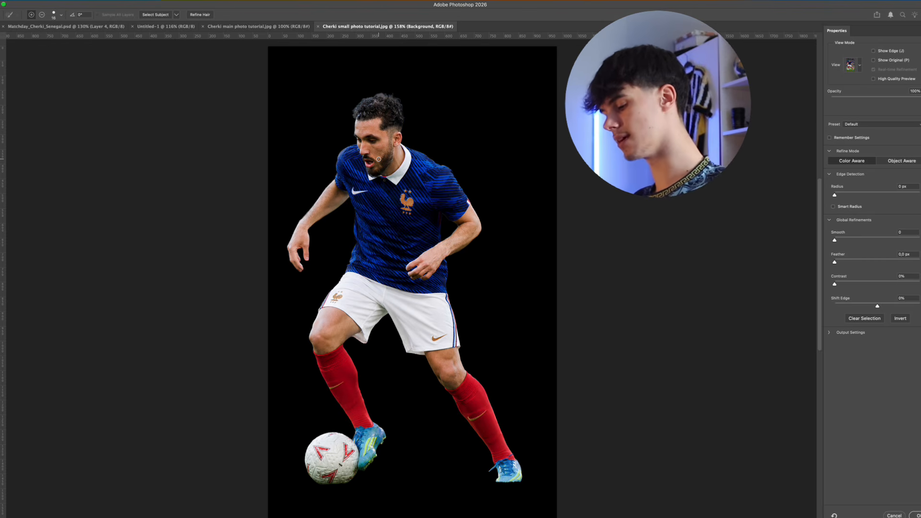
key(t)
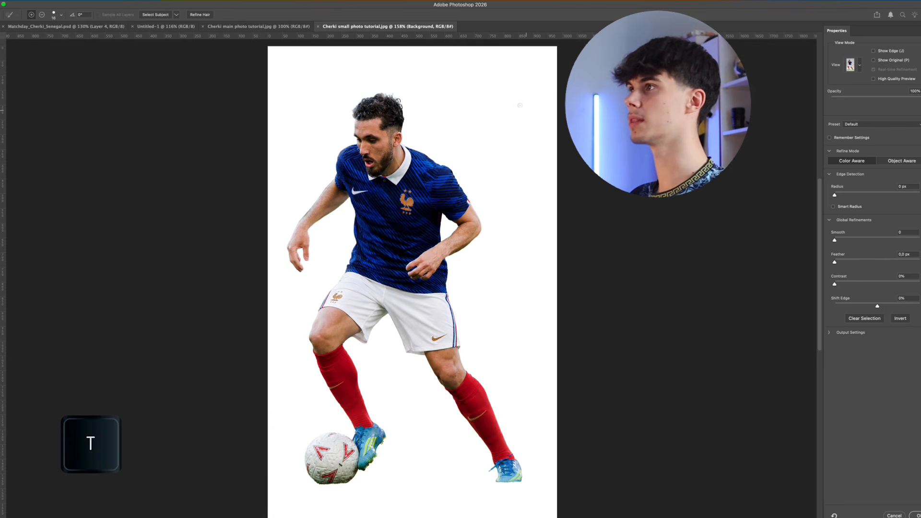
mouse_move(920, 100)
mouse_down()
mouse_move(893, 99)
mouse_move(920, 99)
mouse_up()
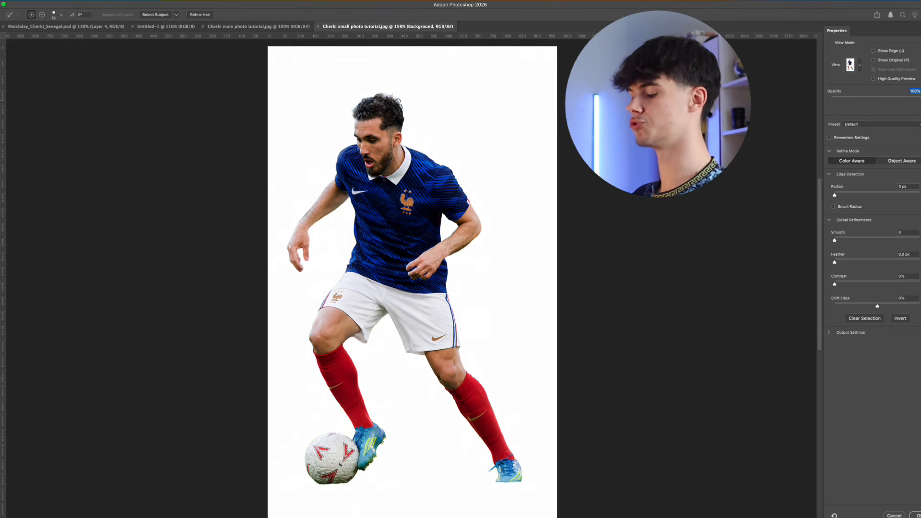
Set the mask's global refinements to 23% Contrast and -7% Shift Edge
drag(380, 104, 412, 112)
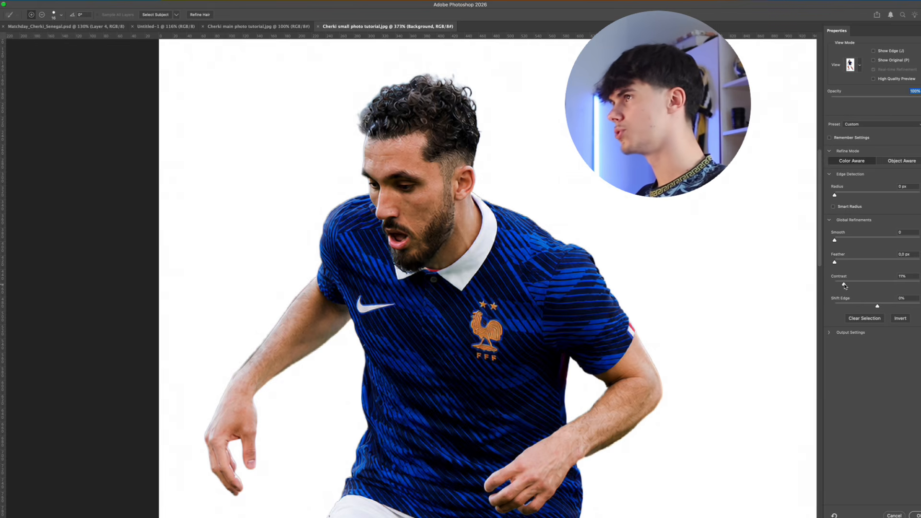
drag(846, 286, 854, 284)
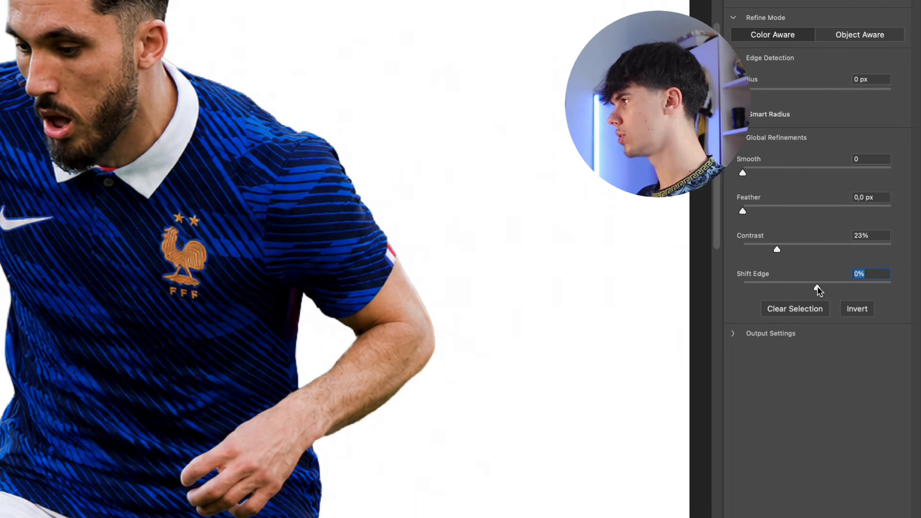
drag(822, 325, 821, 325)
drag(816, 290, 813, 290)
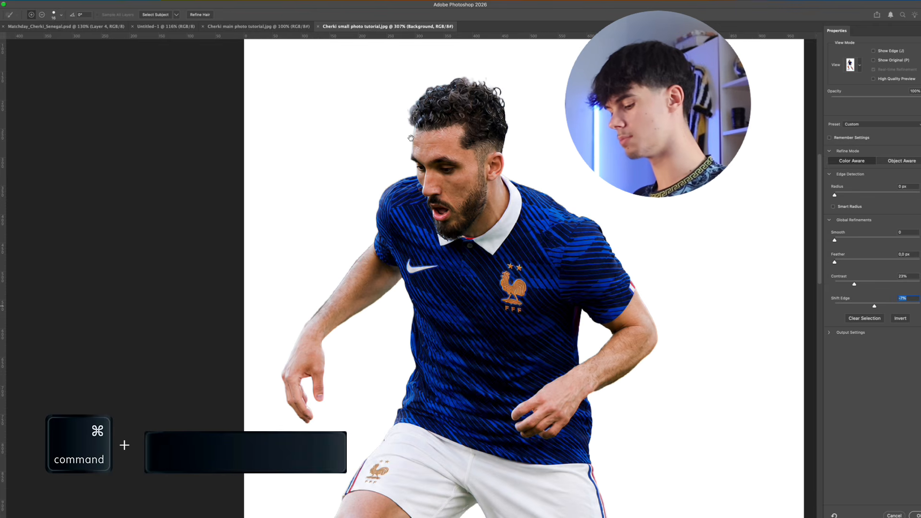
Brush along the player's hairline and forehead to refine the selection edge there
drag(417, 144, 446, 145)
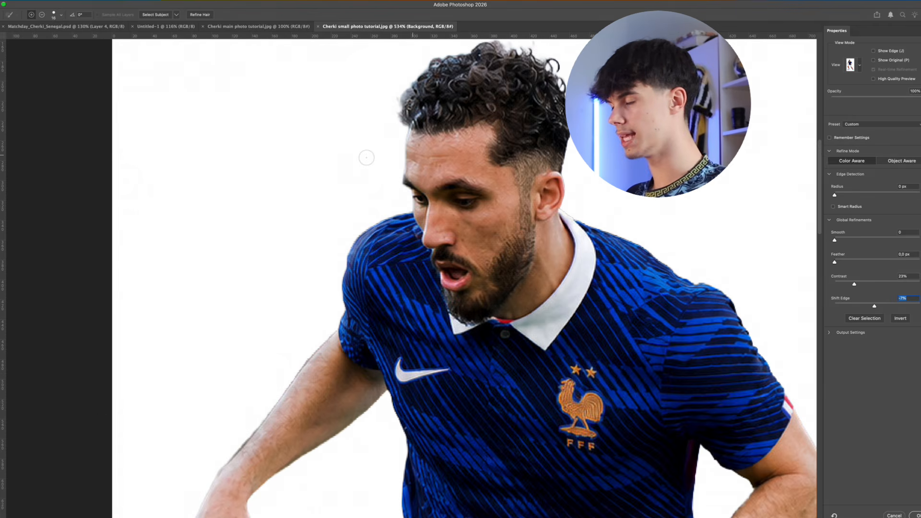
key(b)
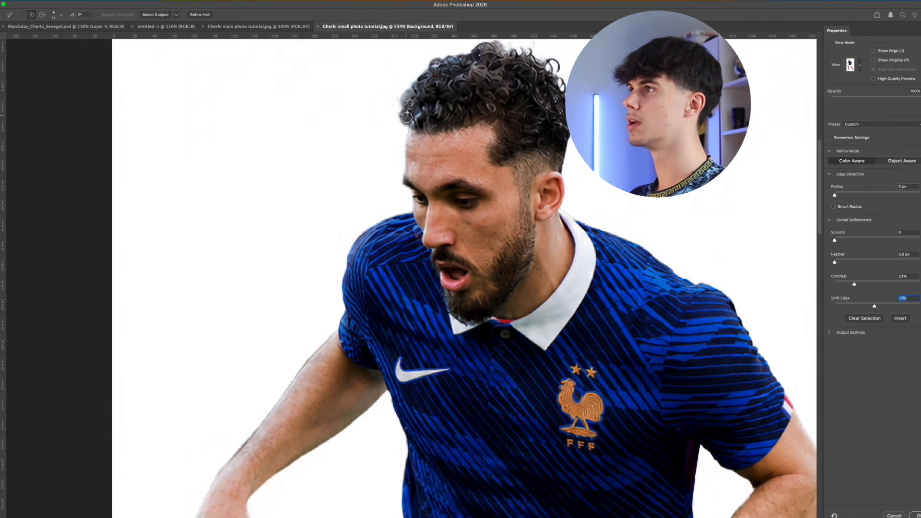
drag(407, 115, 408, 148)
drag(414, 140, 411, 139)
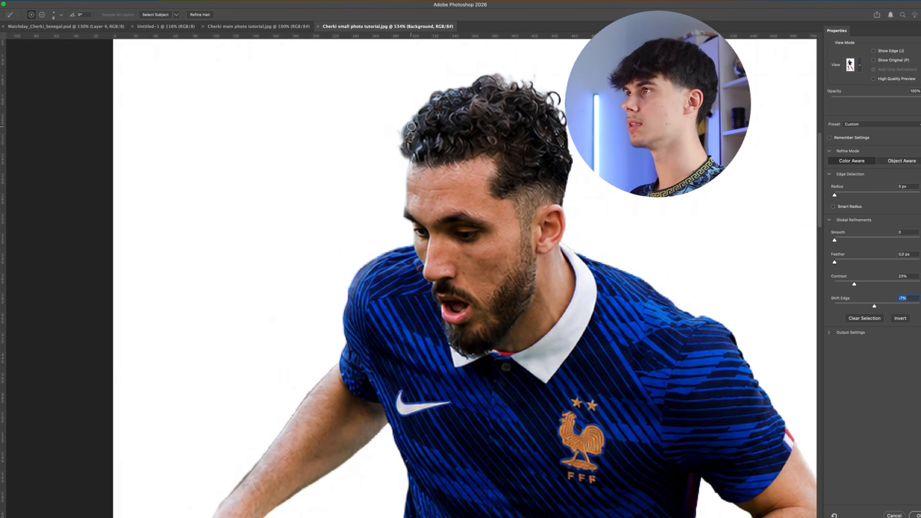
drag(403, 175, 401, 174)
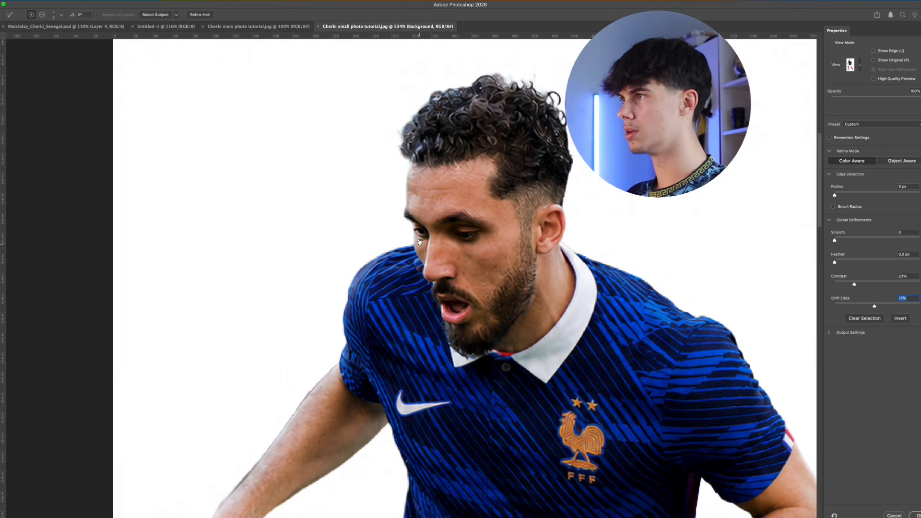
Clean up the selection edge around the player's bent arm, hand and jersey
scroll(400, 220, down, 8)
scroll(401, 219, left, 4)
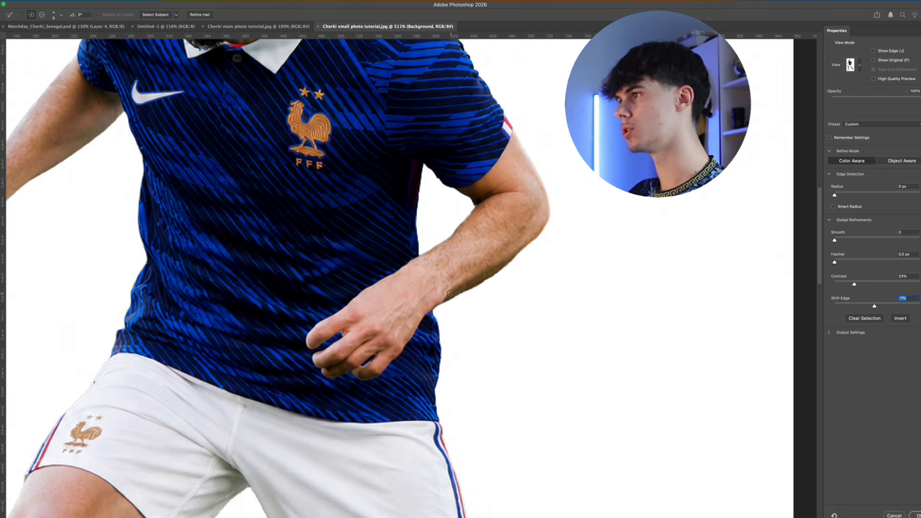
mouse_move(449, 299)
mouse_down()
mouse_move(499, 276)
mouse_move(555, 212)
mouse_up()
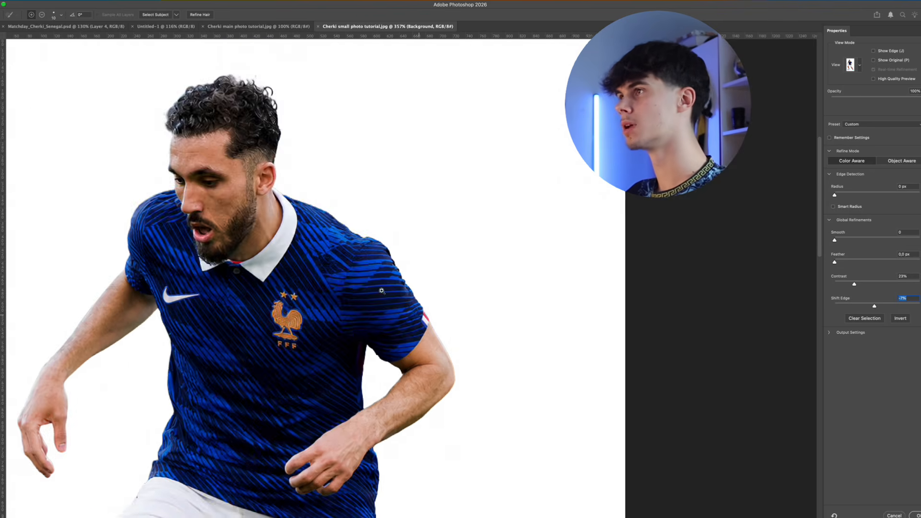
drag(382, 291, 455, 317)
mouse_move(393, 446)
mouse_down()
mouse_move(486, 229)
mouse_move(619, 227)
mouse_up()
scroll(323, 226, up, 2)
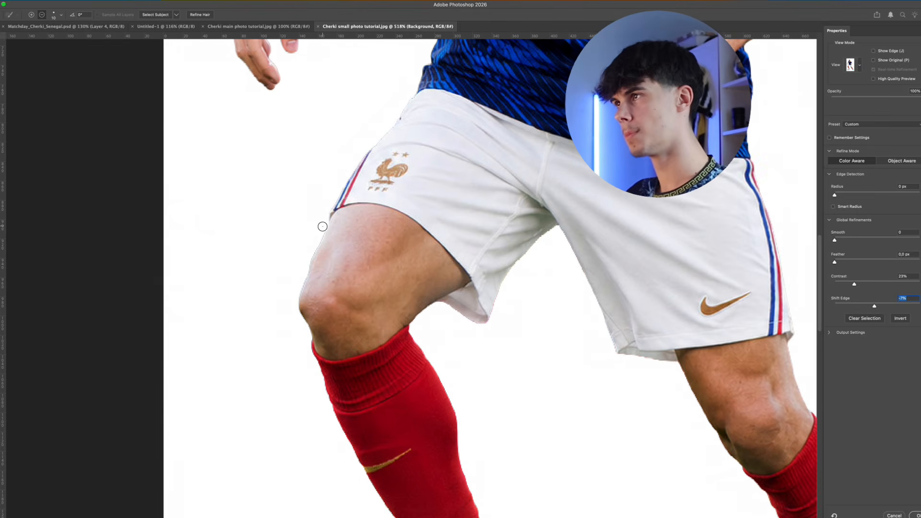
Brush leftover background off the cutout around the front leg and the underside of the ball
drag(323, 226, 298, 284)
scroll(300, 288, down, 3)
mouse_move(376, 428)
mouse_down()
mouse_move(444, 281)
mouse_move(361, 162)
mouse_up()
scroll(292, 359, up, 2)
drag(291, 358, 376, 377)
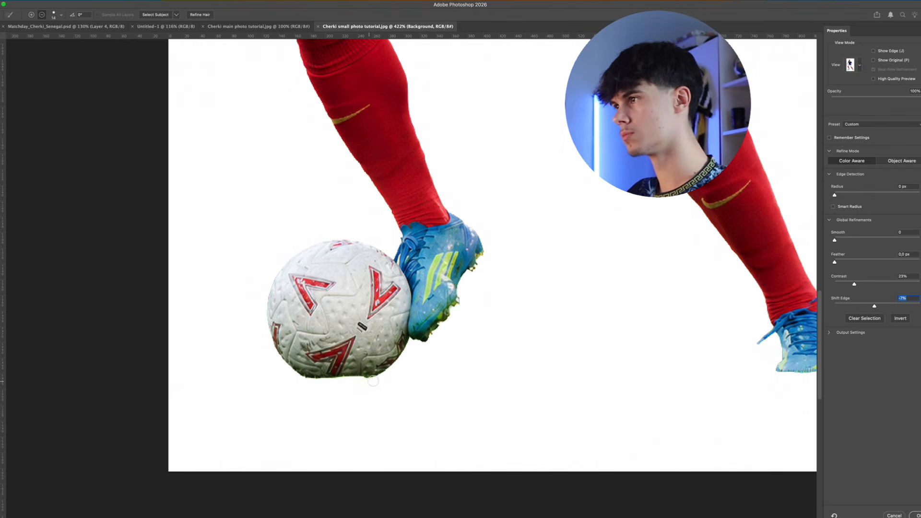
drag(271, 120, 359, 460)
Finish the cutout check around the player's head and apply the refined selection to the photo
scroll(377, 174, up, 2)
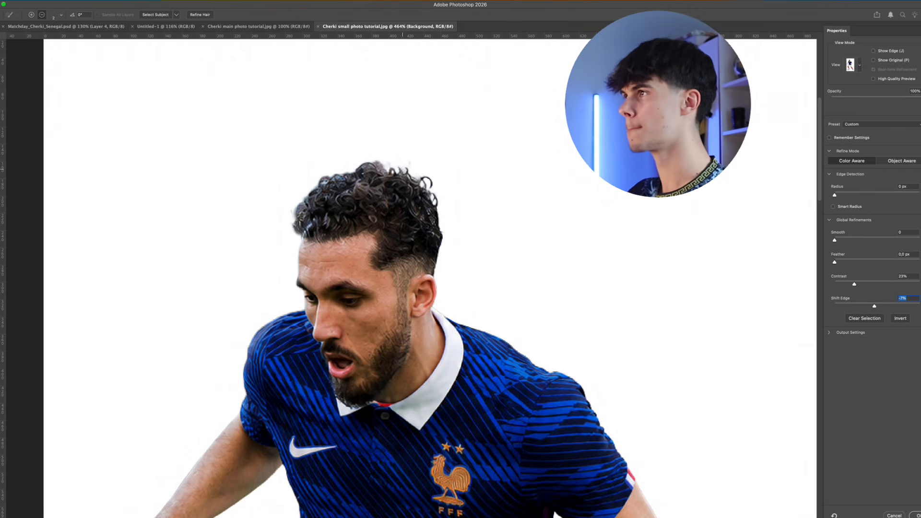
scroll(415, 176, down, 5)
drag(386, 182, 397, 193)
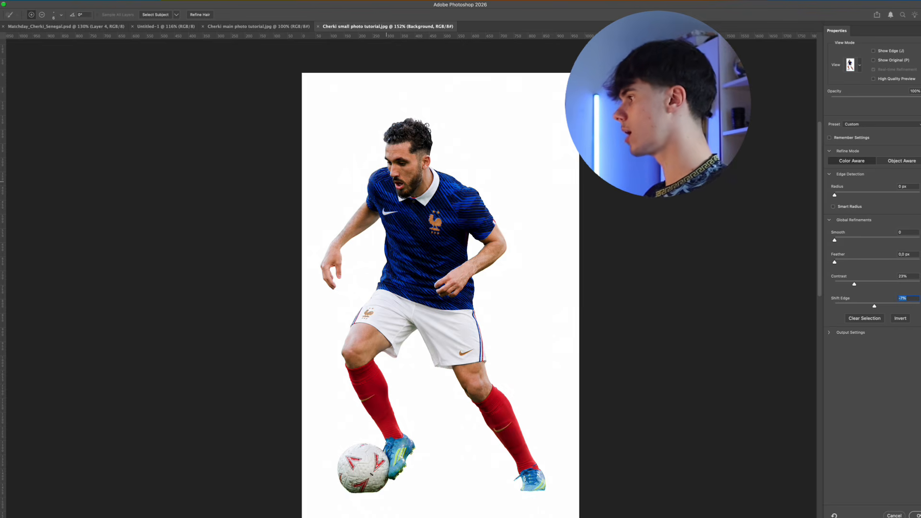
click(917, 515)
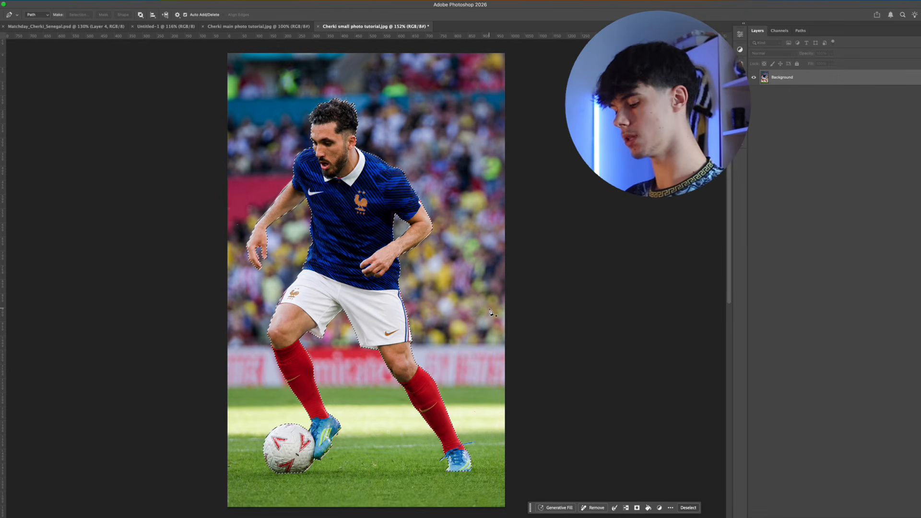
Copy the selected player into the Untitled-1 document and convert the pasted layer to a Smart Object
key(super+c)
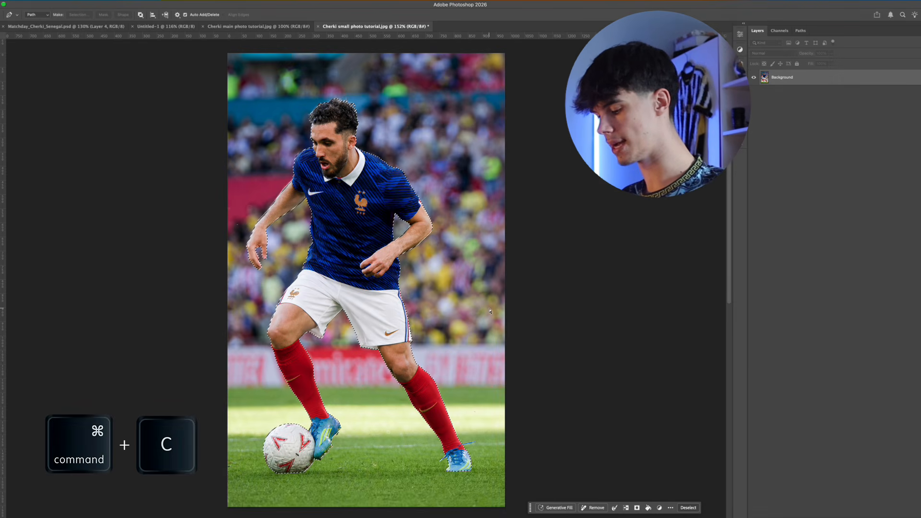
click(164, 27)
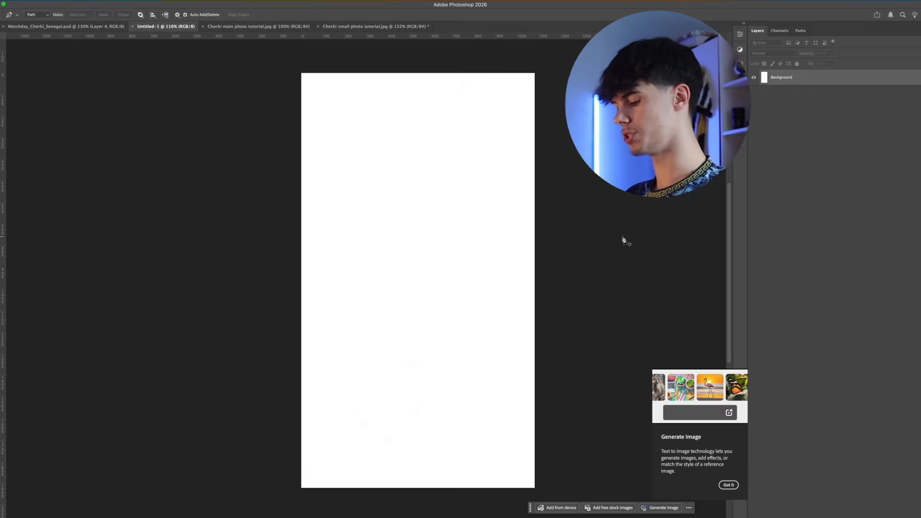
key(super+v)
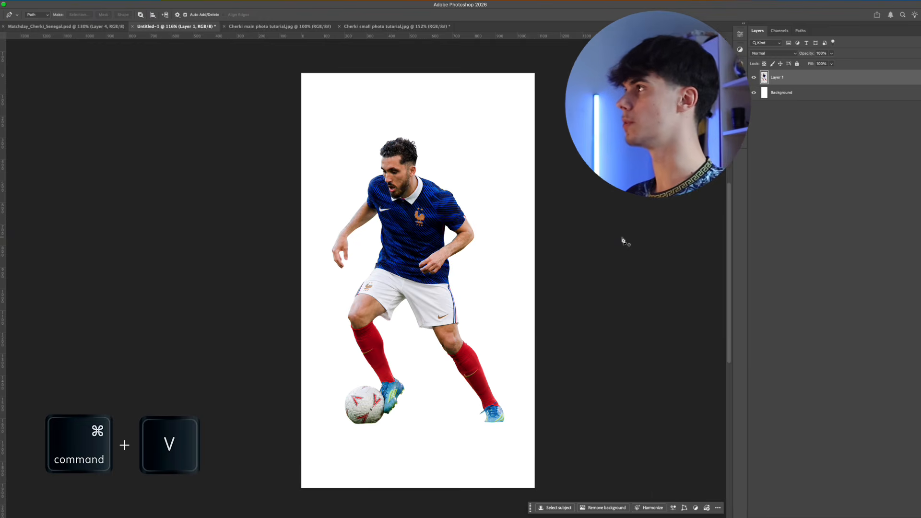
key(v)
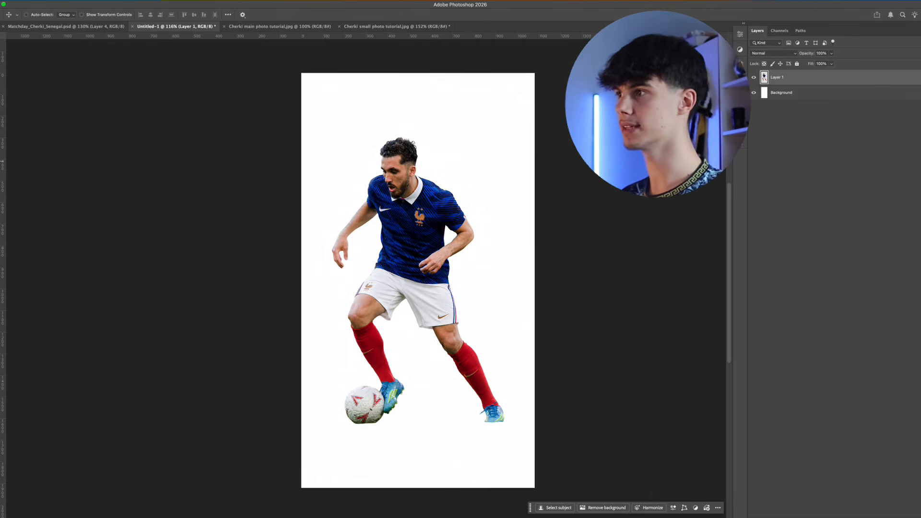
right_click(811, 77)
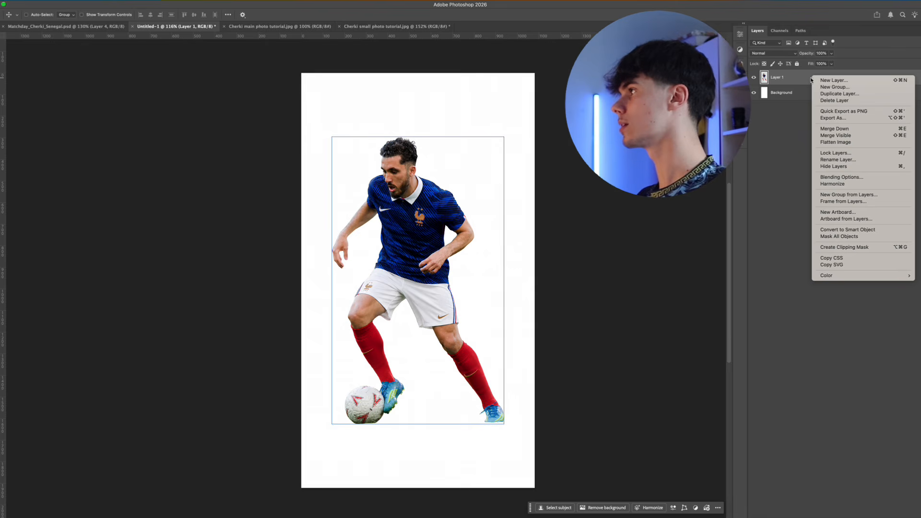
click(859, 230)
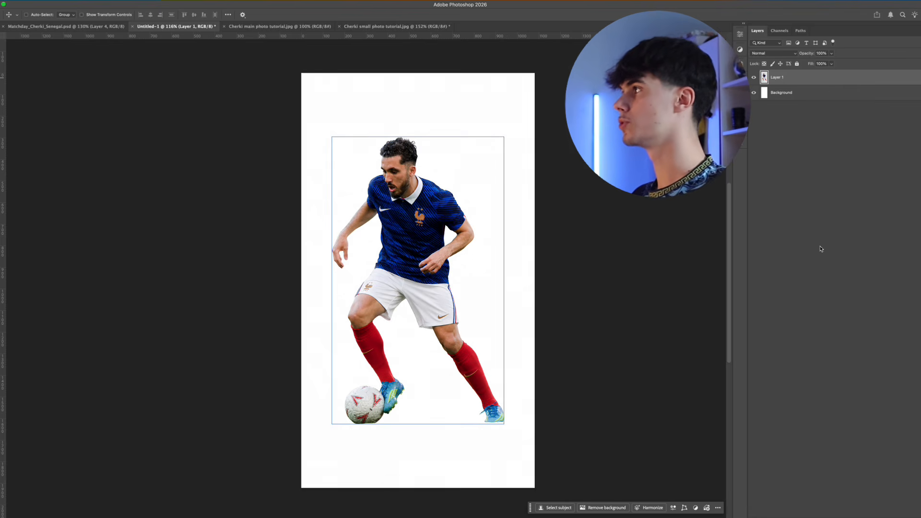
Scale the player down proportionally, place him in the lower part of the canvas right of centre, and save the document
key(ctrl+t)
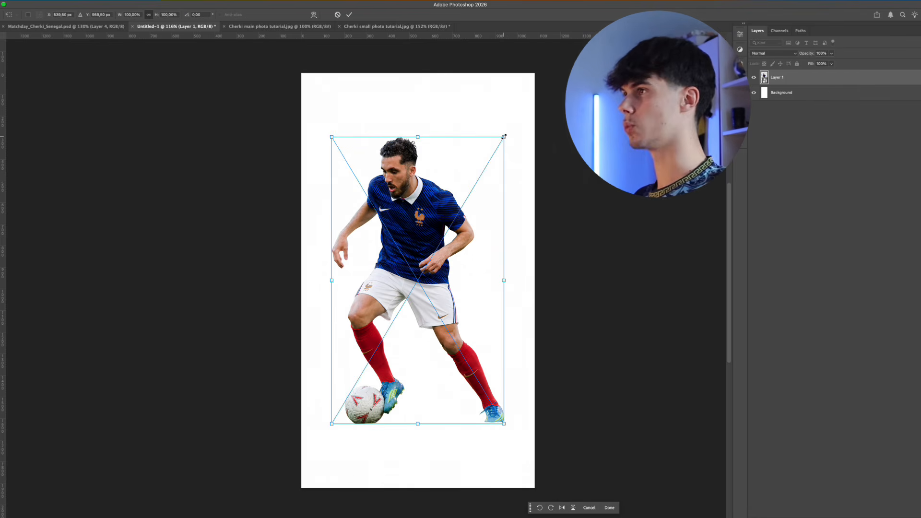
drag(504, 137, 477, 183)
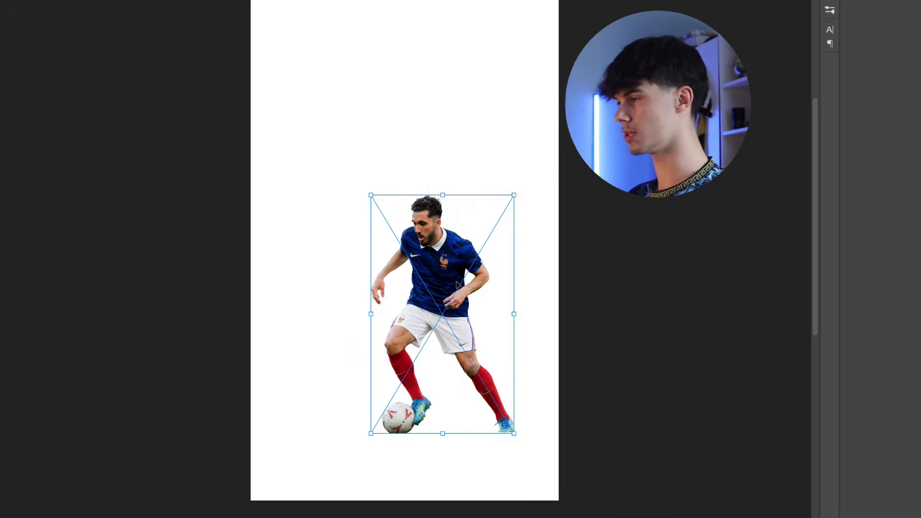
key(Return)
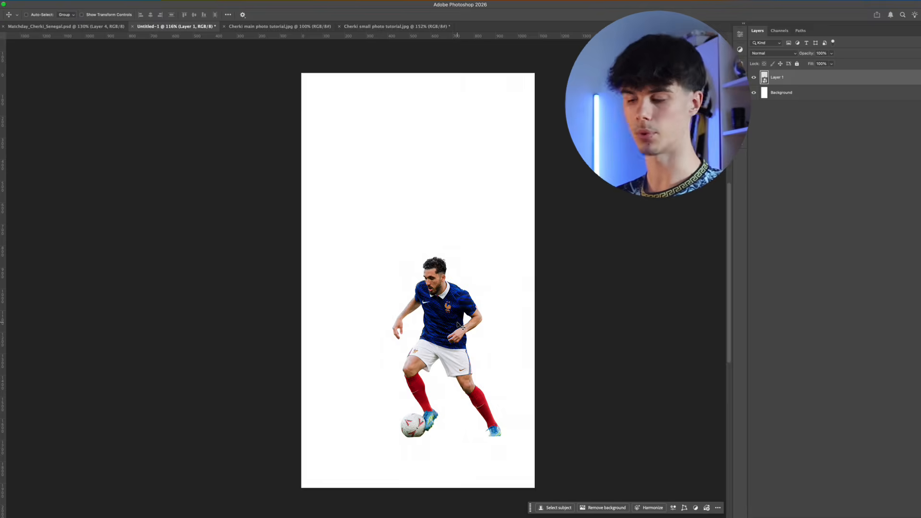
key(super+s)
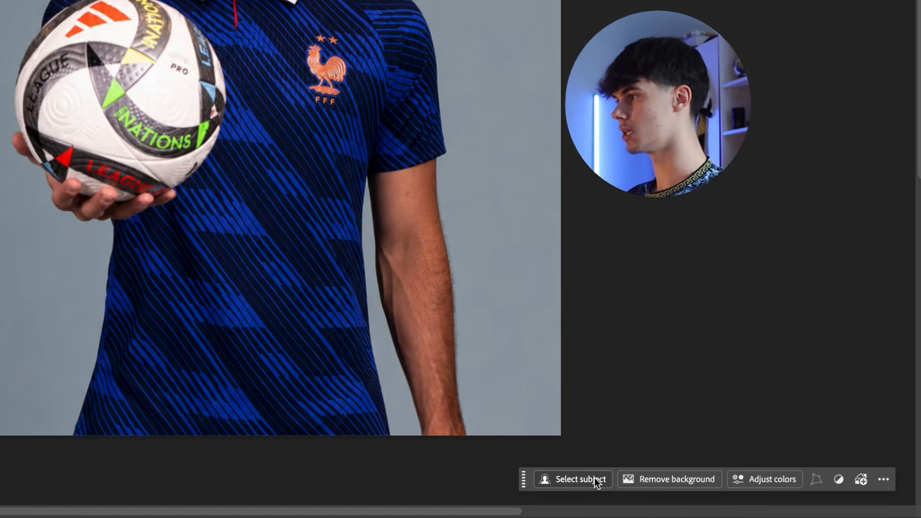
Select the player in Cherki main photo tutorial.jpg, open the selection in Select and Mask, and set Contrast to 10%
click(581, 479)
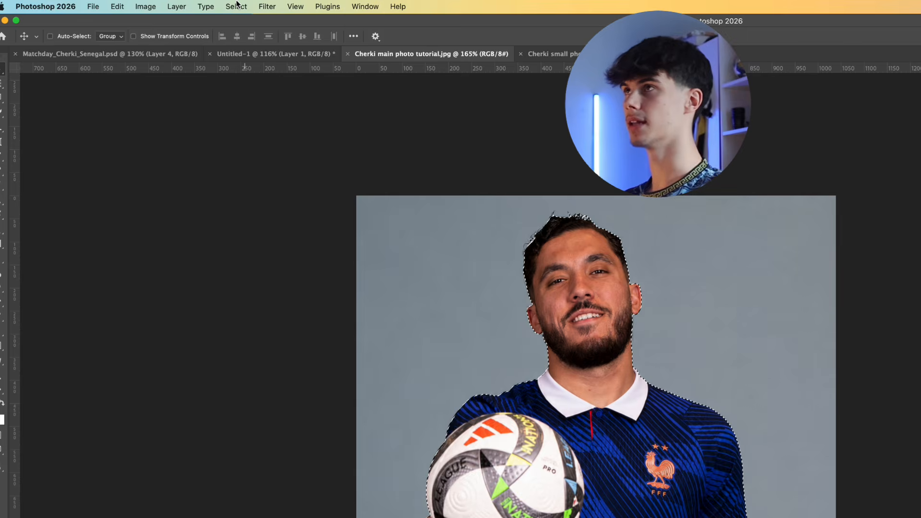
click(238, 5)
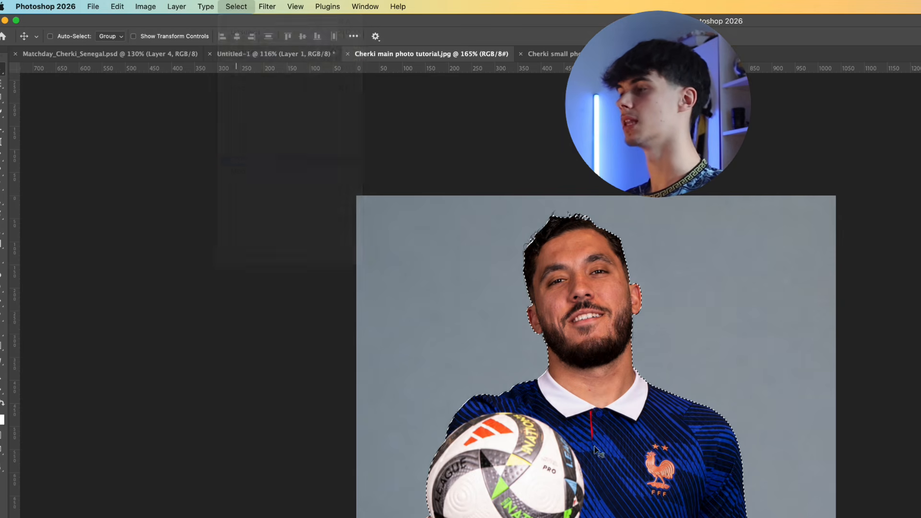
scroll(465, 237, up, 5)
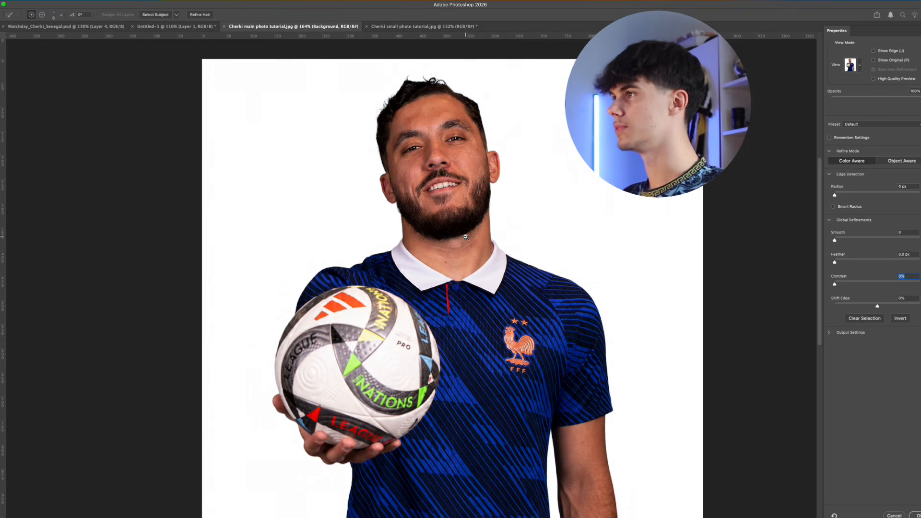
scroll(468, 235, down, 3)
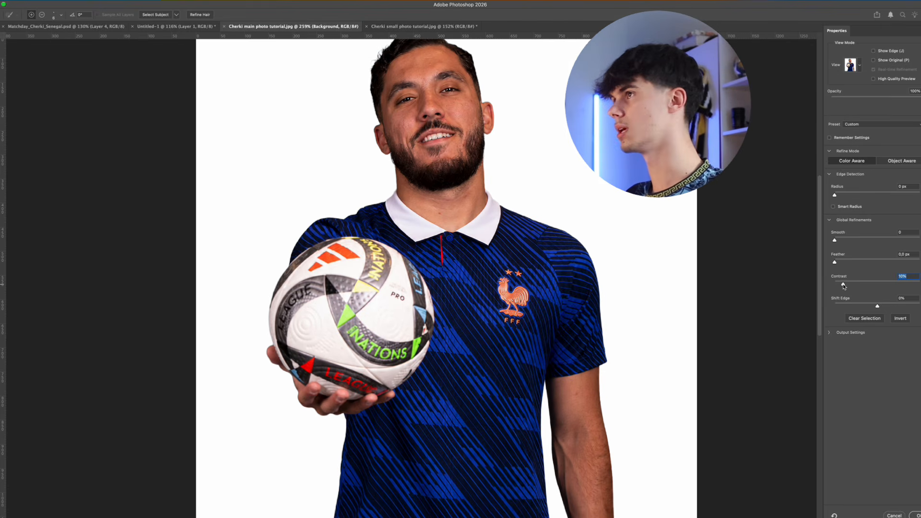
Preview the cutout on a black background and set Shift Edge to -23%
scroll(497, 247, down, 2)
key(a)
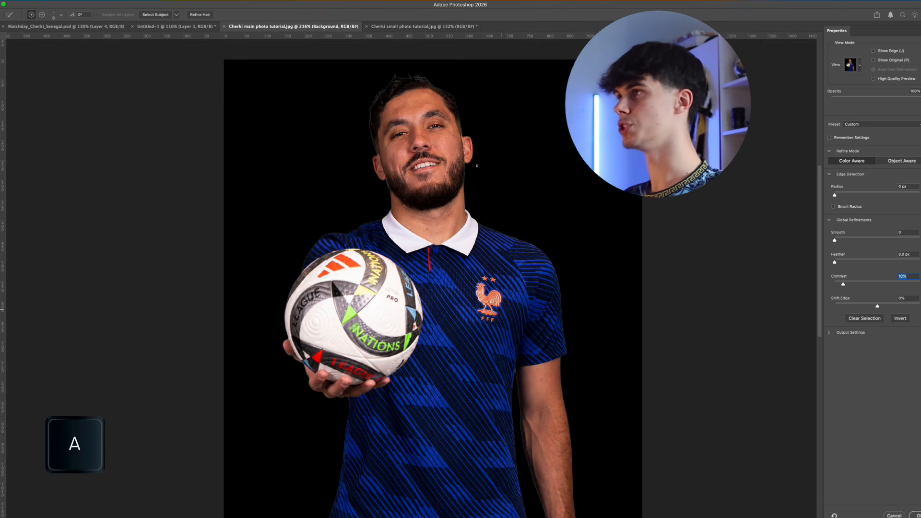
scroll(399, 79, up, 5)
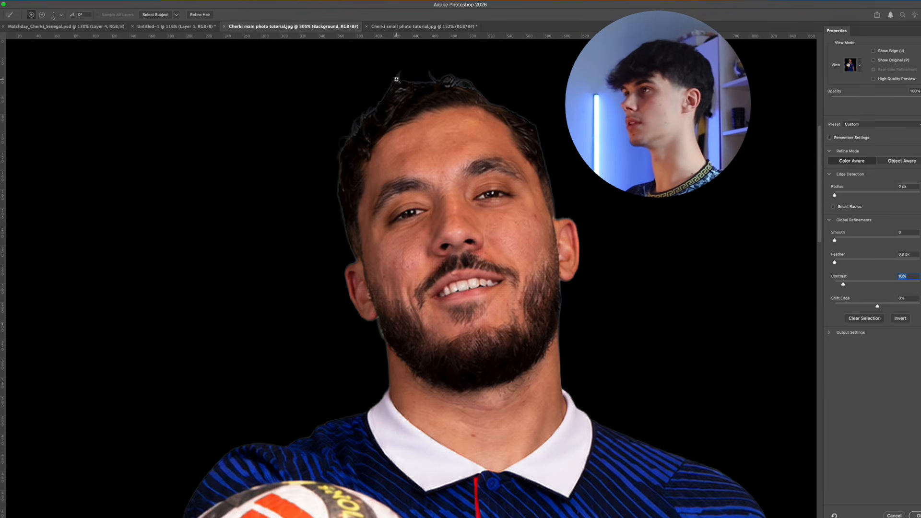
drag(475, 87, 442, 124)
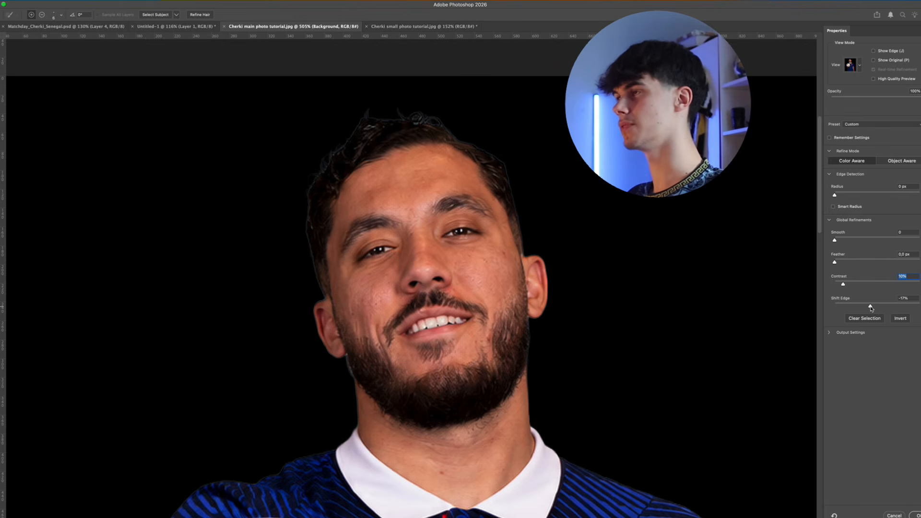
drag(871, 308, 868, 307)
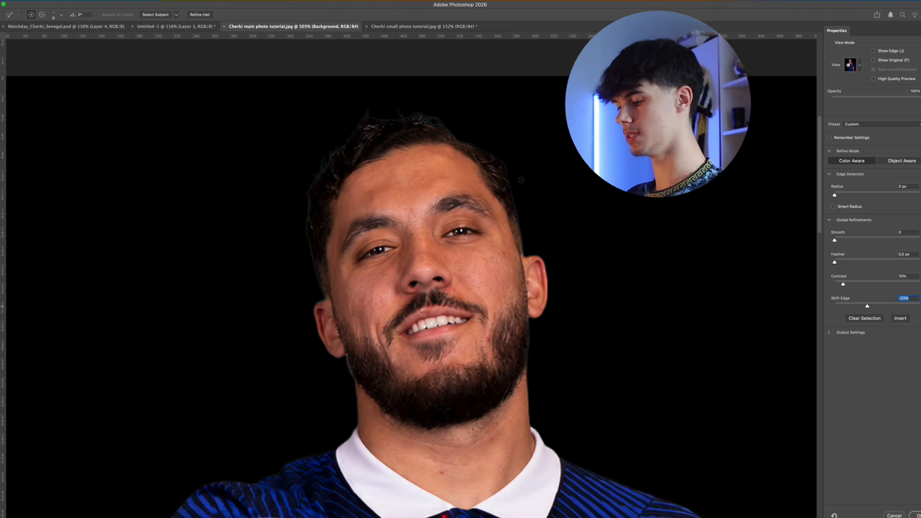
Refine the hair outline with the Refine Edge brush, check the neck and shoulder edges, and apply the selection
key(r)
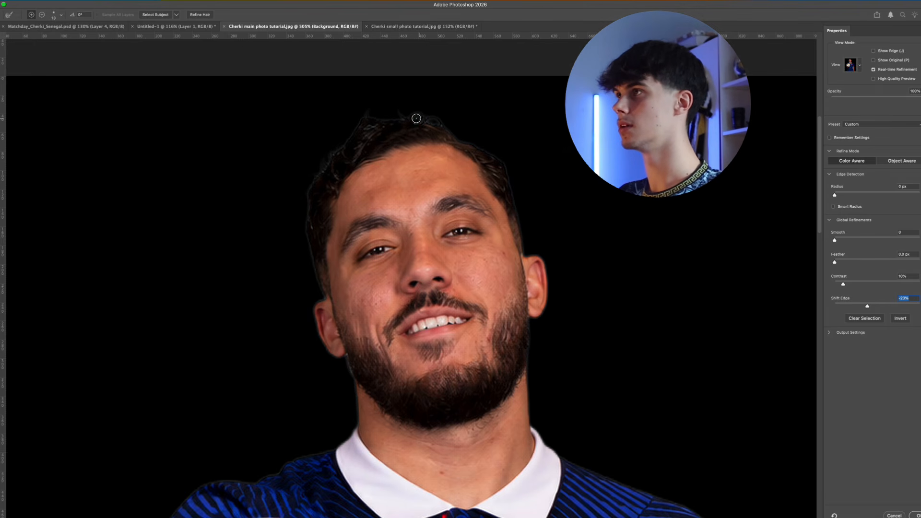
drag(423, 129, 393, 143)
drag(394, 143, 374, 56)
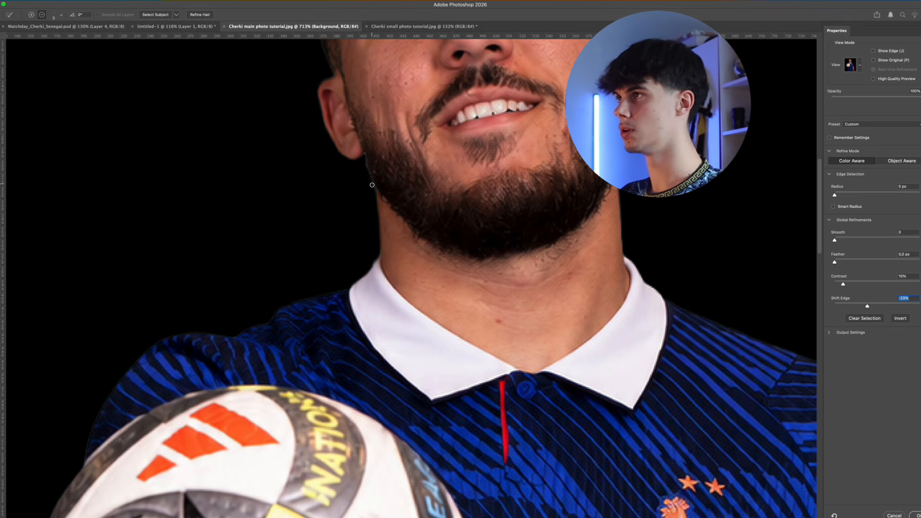
scroll(524, 191, right, 5)
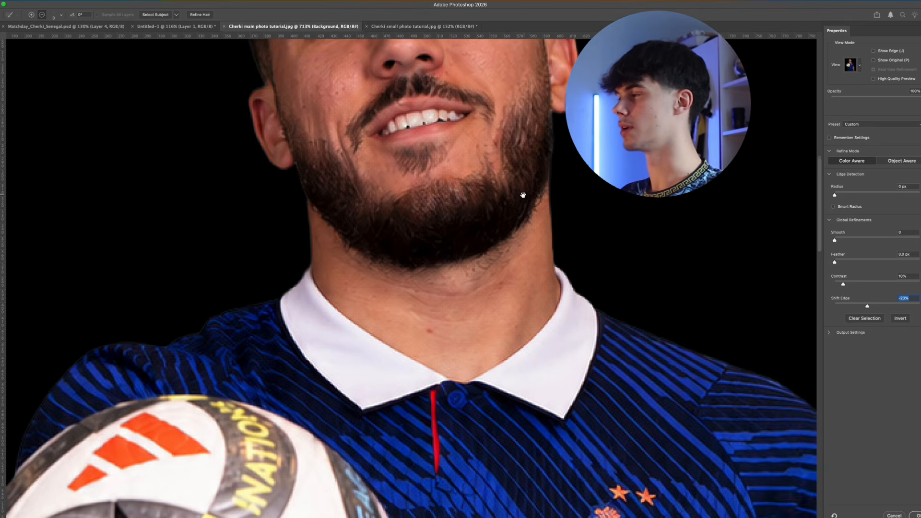
key(super+0)
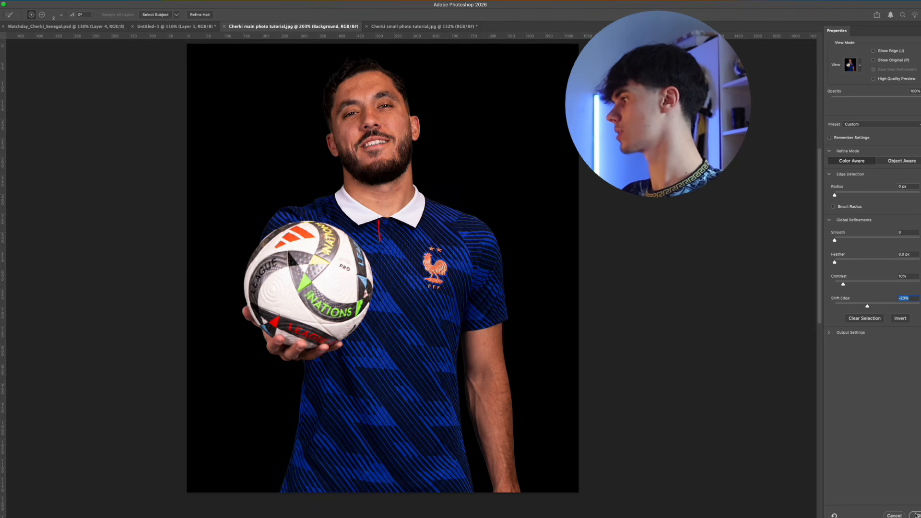
click(916, 516)
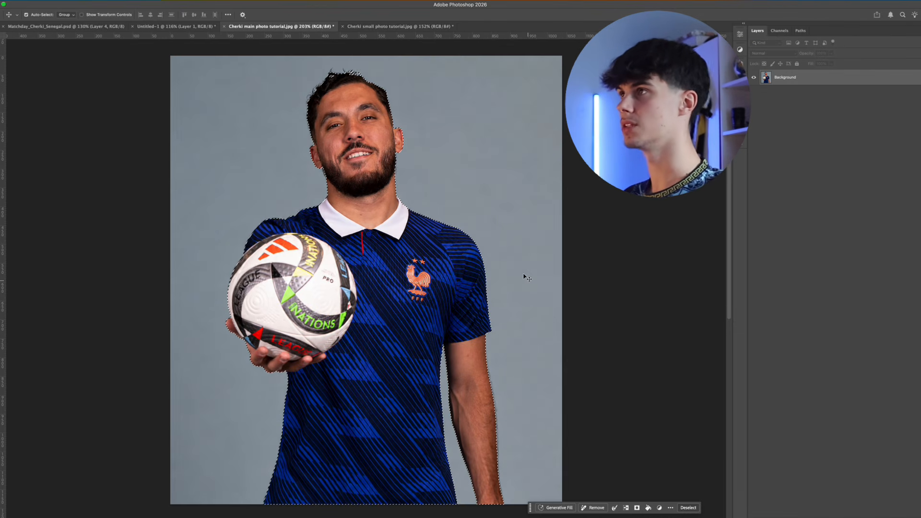
Copy the selected player into the Untitled-1 document and convert the pasted layer to a Smart Object
key(super+c)
click(136, 26)
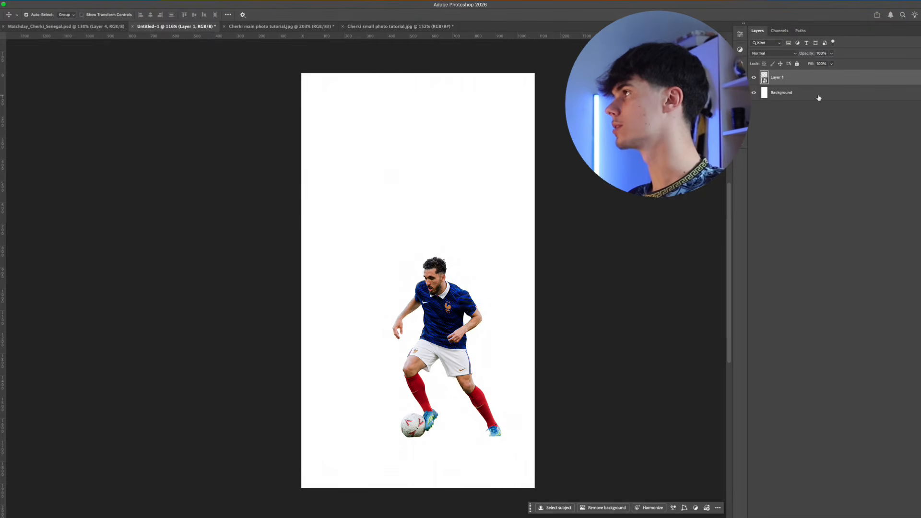
key(super+v)
right_click(806, 78)
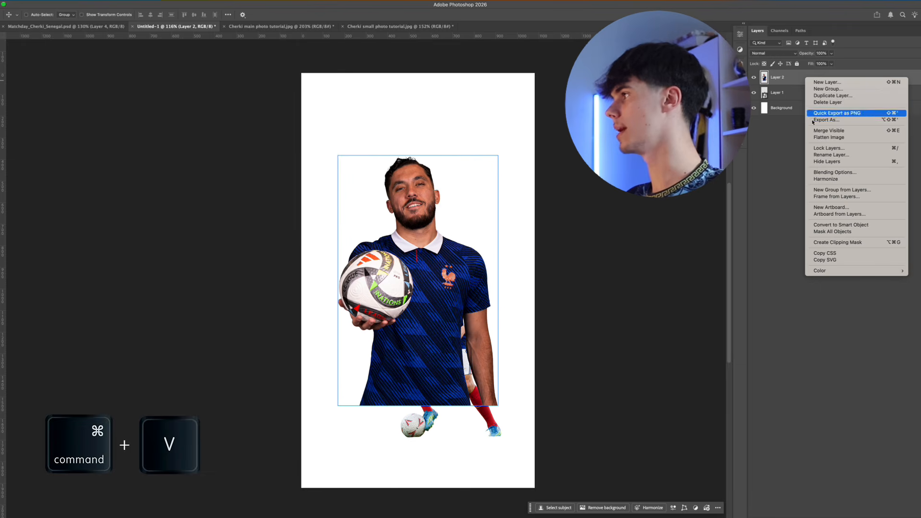
click(836, 226)
Enlarge the ball-holding player to nearly fill the canvas width, position him, and place his layer behind the running player
key(super+t)
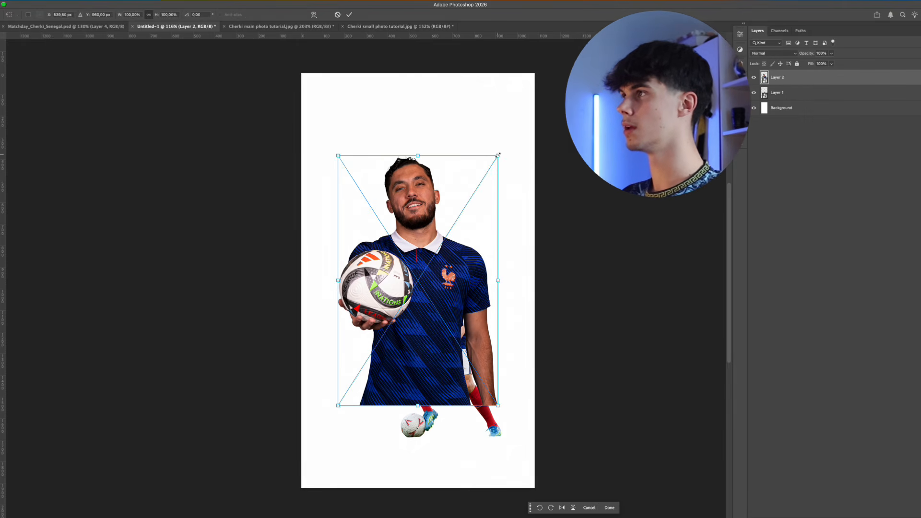
mouse_move(498, 155)
mouse_down()
mouse_move(541, 126)
mouse_move(538, 77)
mouse_move(497, 172)
mouse_up()
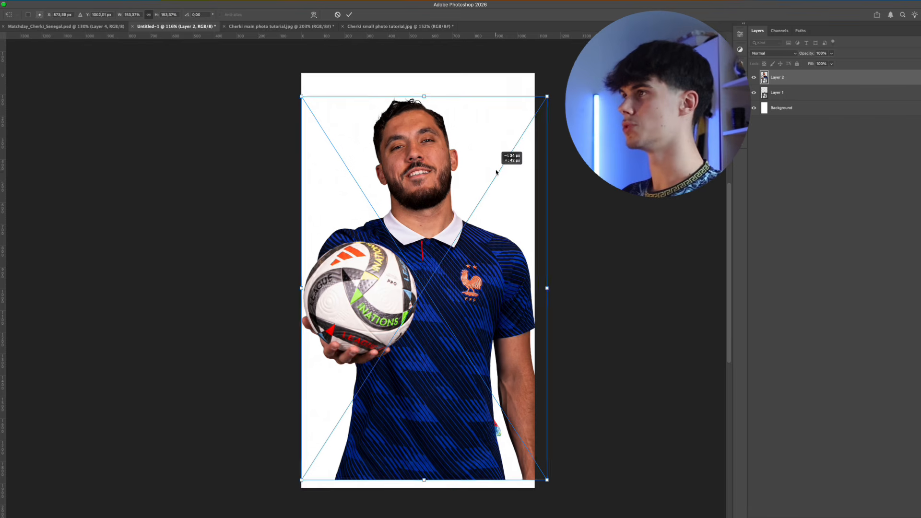
drag(548, 97, 543, 106)
drag(501, 158, 497, 154)
key(Return)
drag(801, 77, 801, 98)
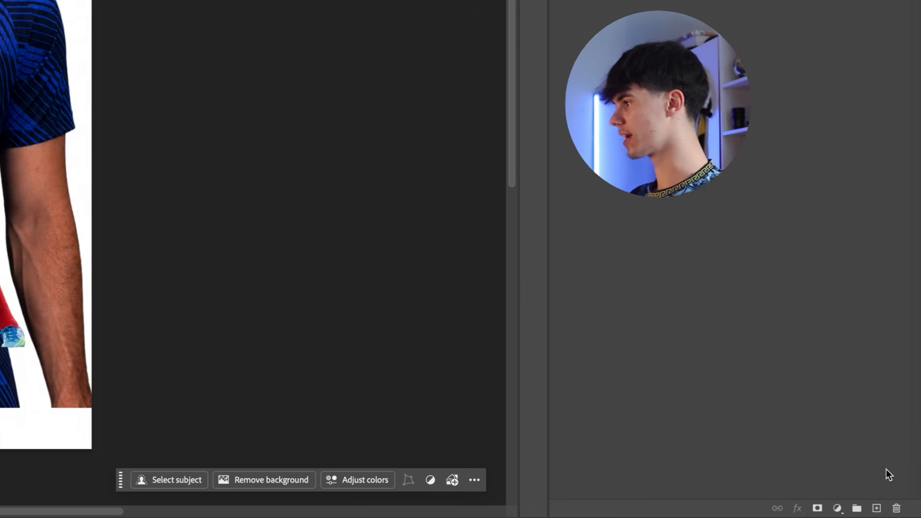
Add a Solid Color fill layer in dark navy #0c0d28 between the players and the white background
click(837, 509)
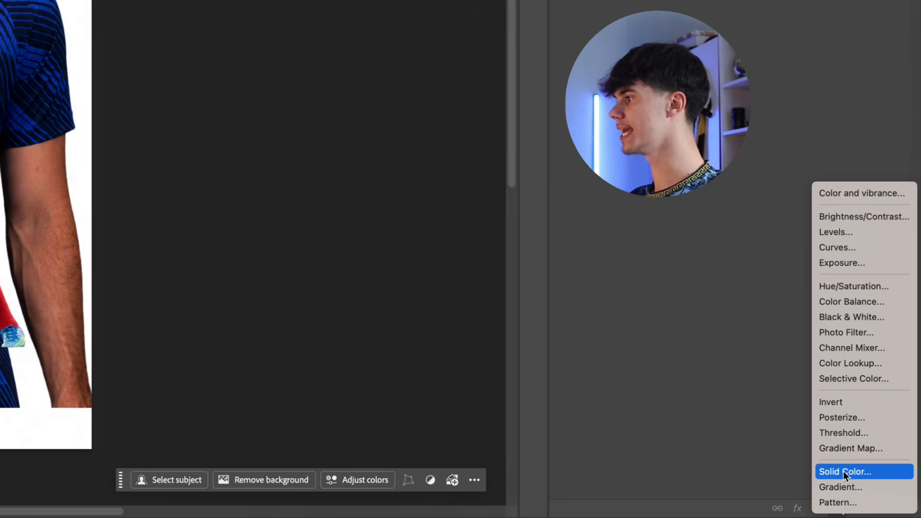
click(843, 471)
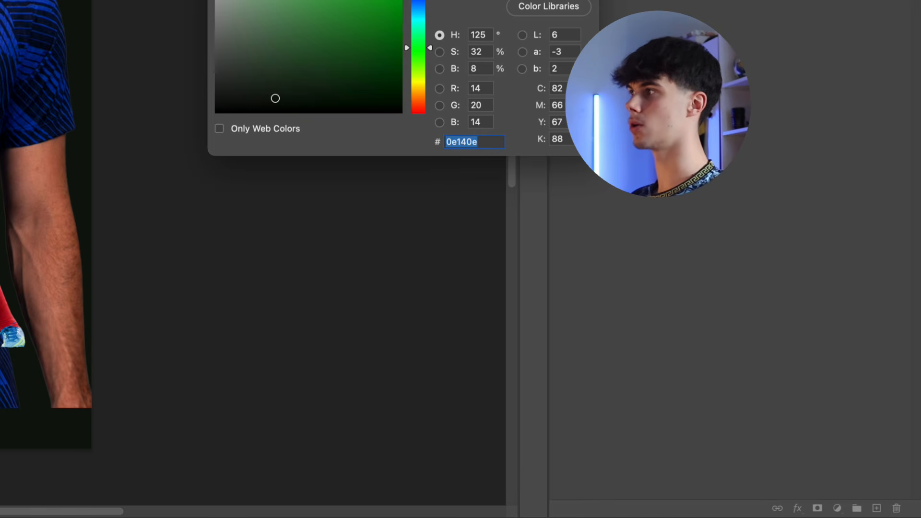
click(308, 81)
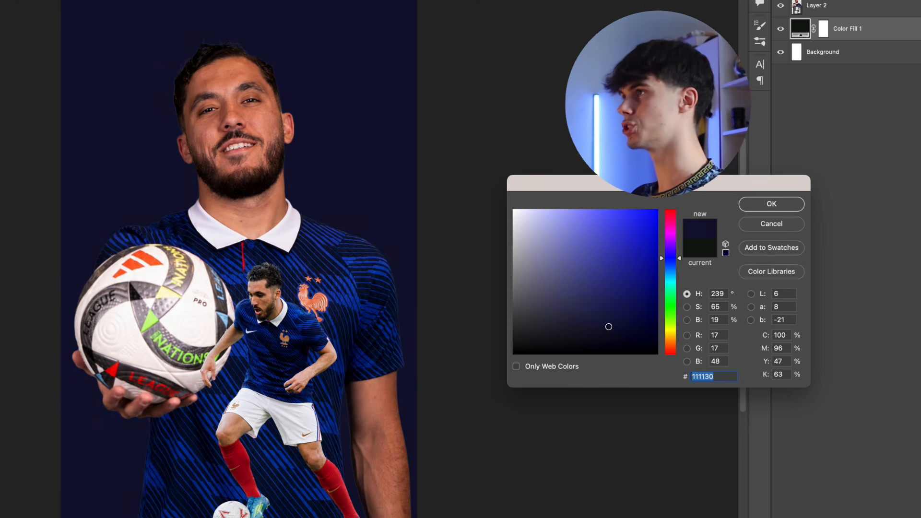
drag(612, 324, 615, 330)
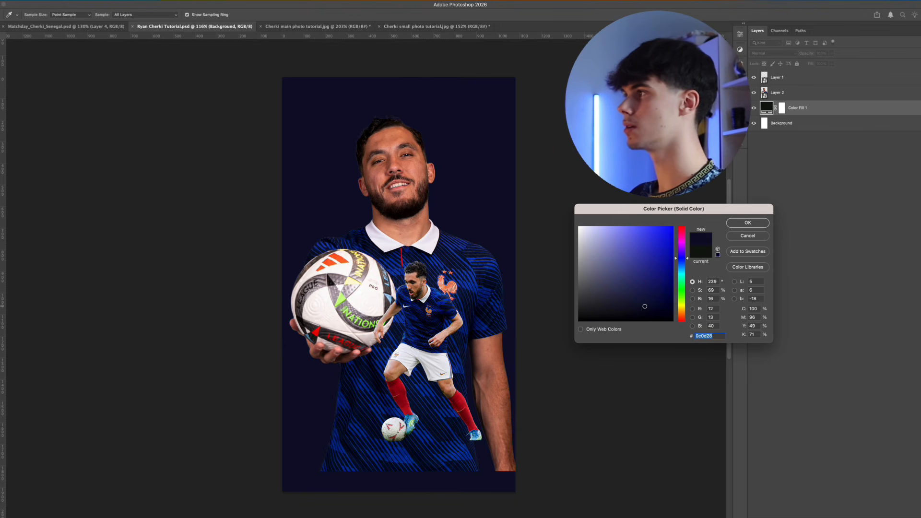
click(747, 223)
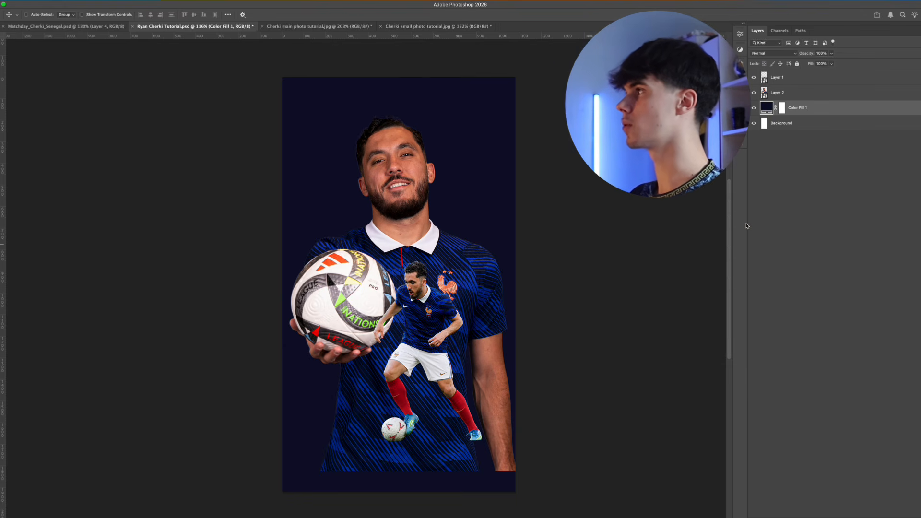
Examine the finished poster in Matchday_Cherki_Senegal.psd as a reference for the composition
scroll(371, 261, up, 2)
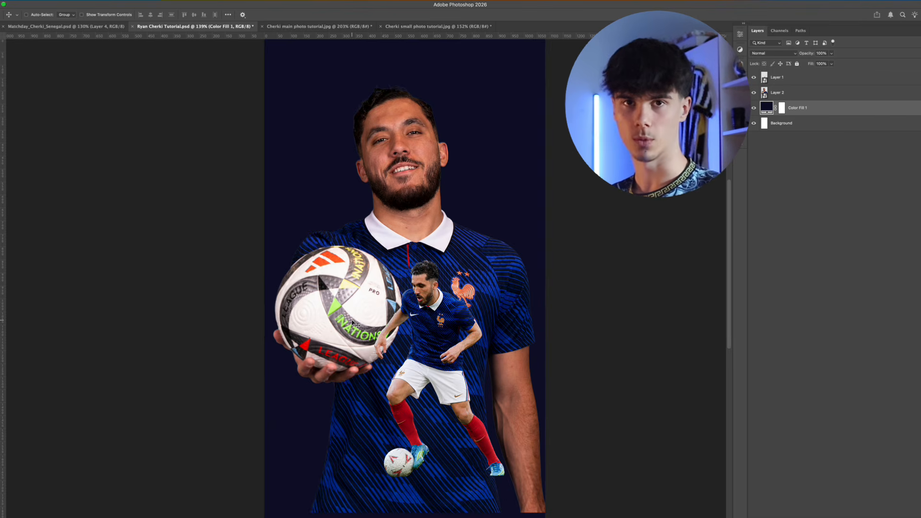
click(66, 26)
scroll(389, 291, up, 1)
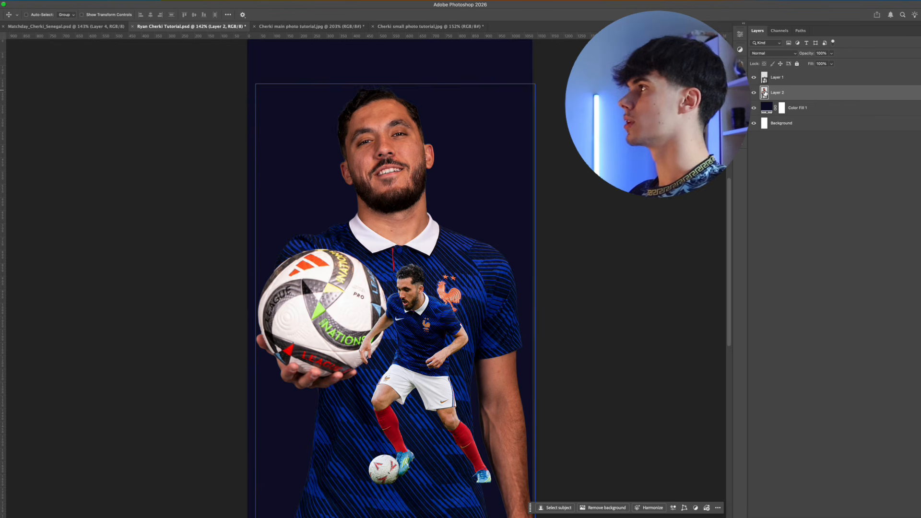
Open the large player's Smart Object, outline the ball with a Pen tool path as a selection, and remove the ball
double_click(765, 92)
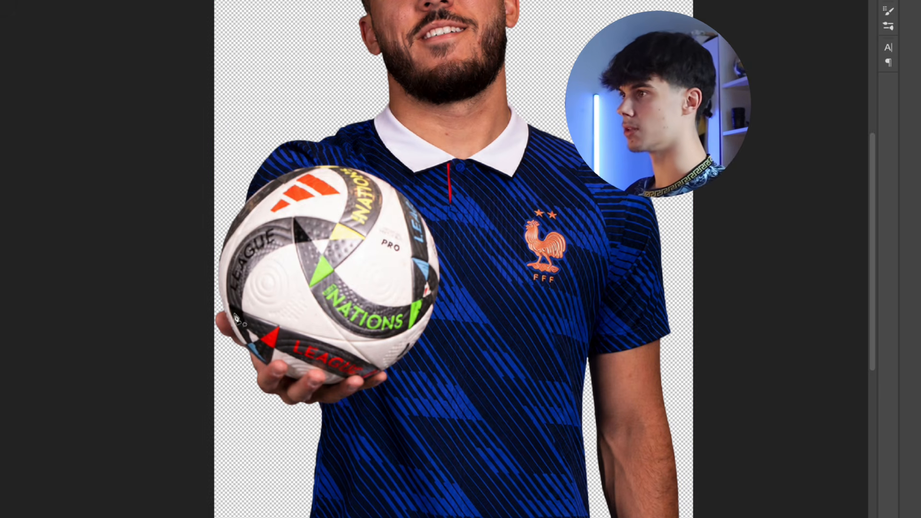
key(p)
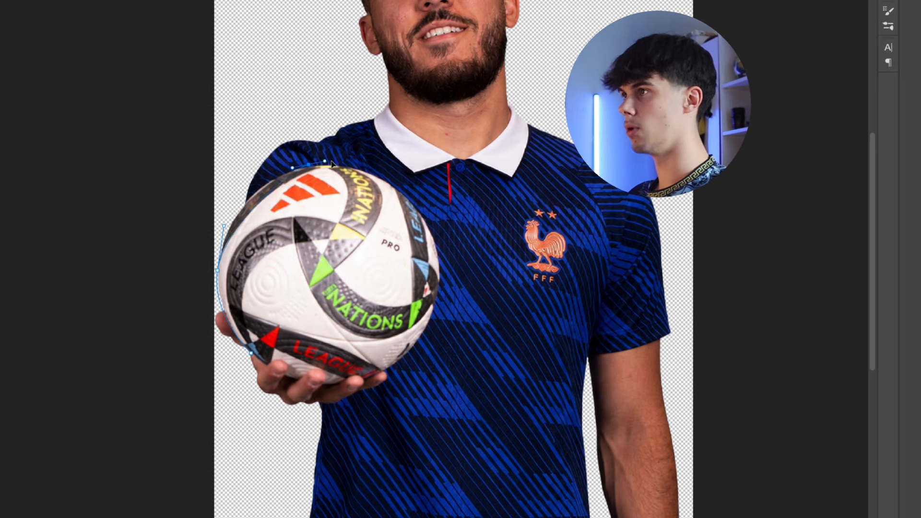
drag(363, 160, 372, 154)
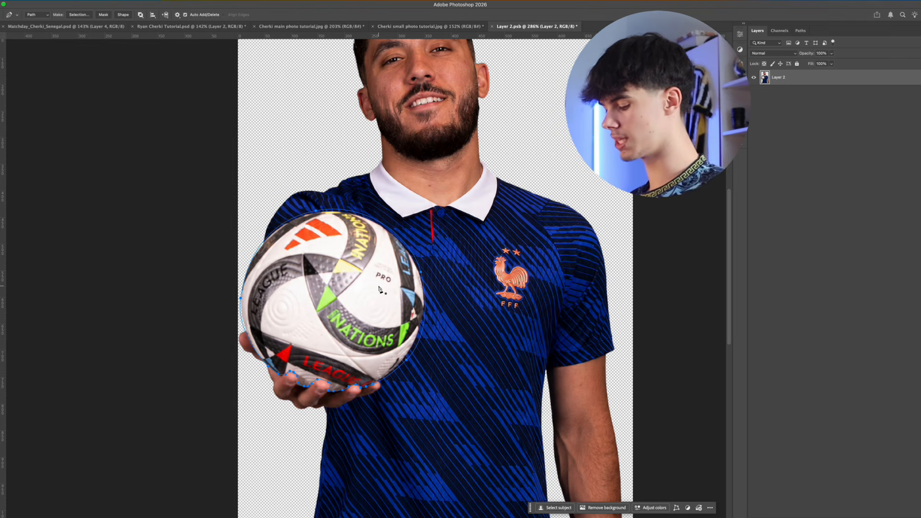
key(super+Return)
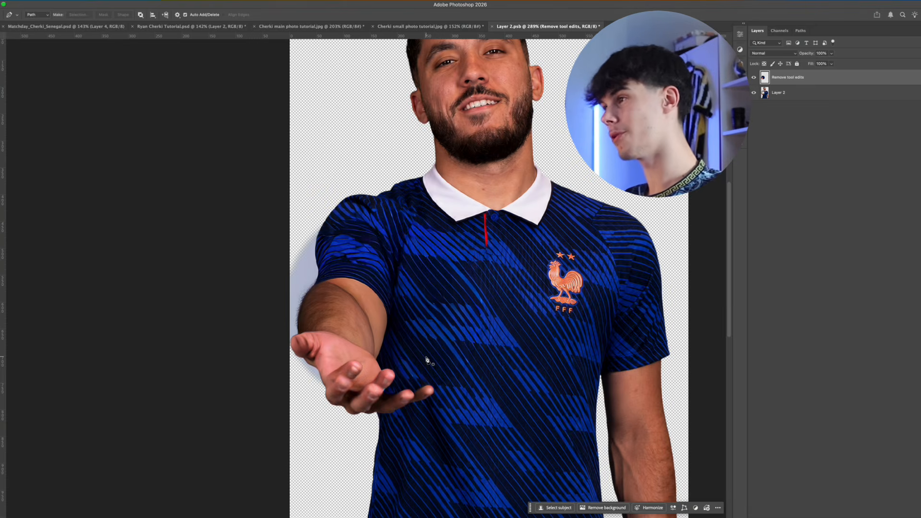
Add a mask to the Remove tool edits layer and brush away the leftover backdrop beside the outstretched arm
scroll(374, 359, up, 2)
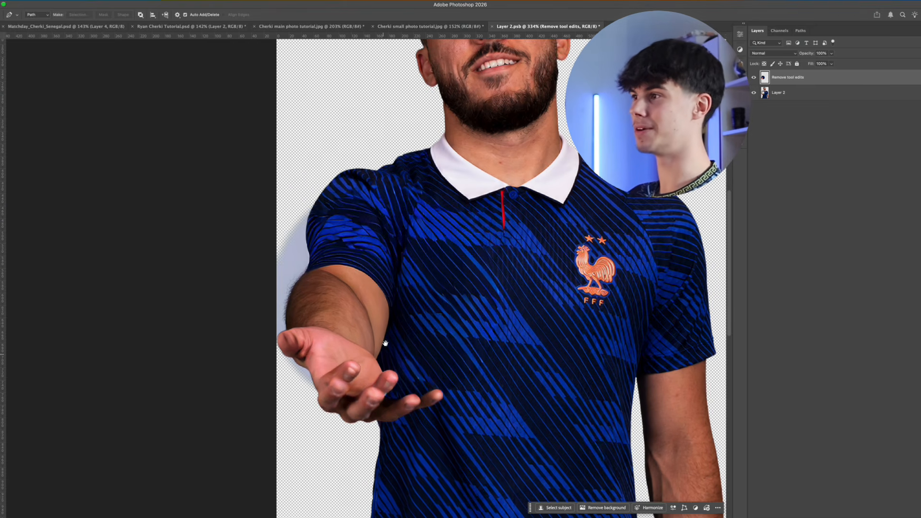
scroll(436, 294, down, 2)
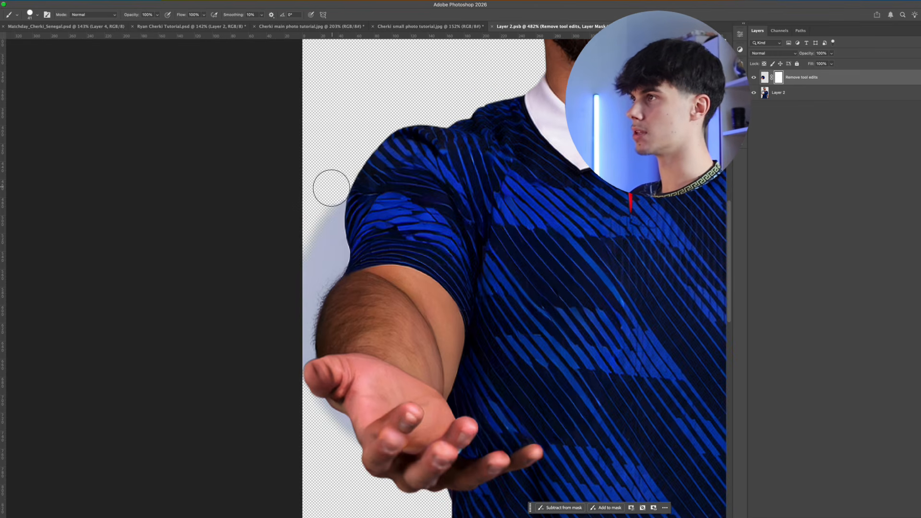
drag(325, 211, 327, 269)
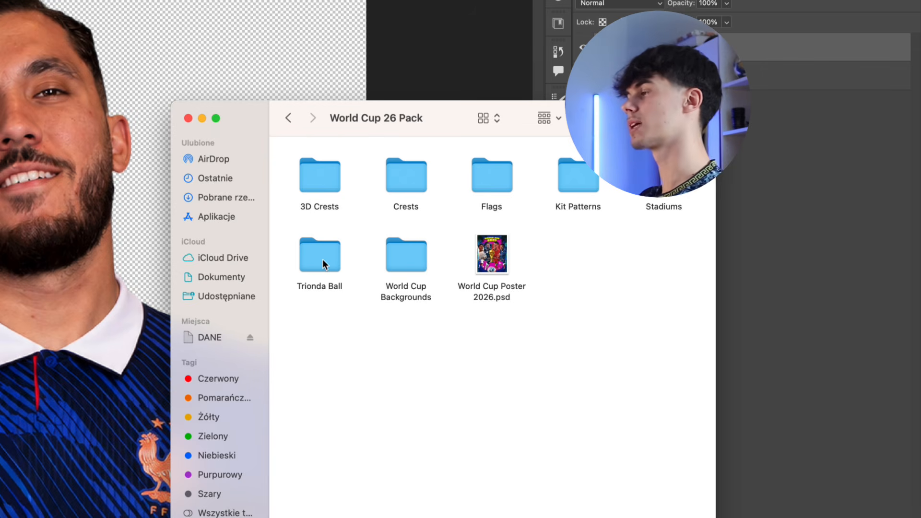
Place Trionda 4.png from the Trionda Ball folder into the large player's Smart Object
double_click(323, 264)
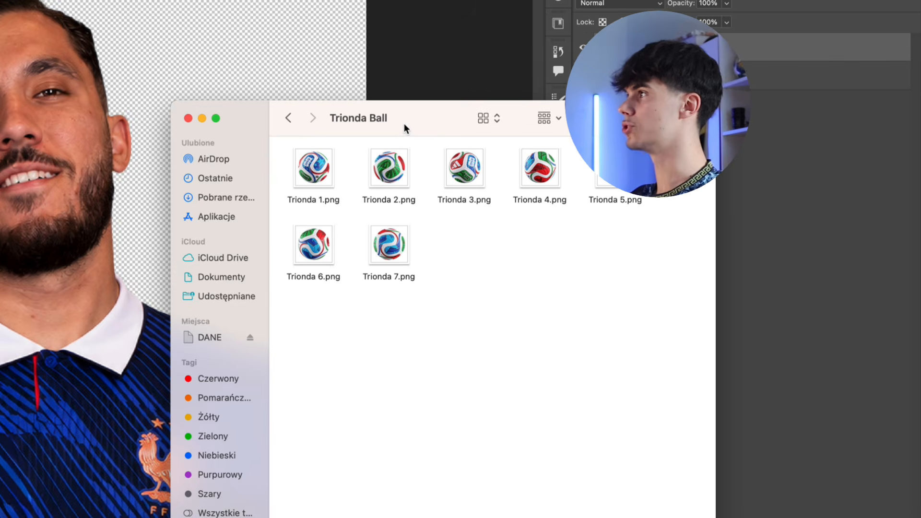
drag(404, 126, 389, 132)
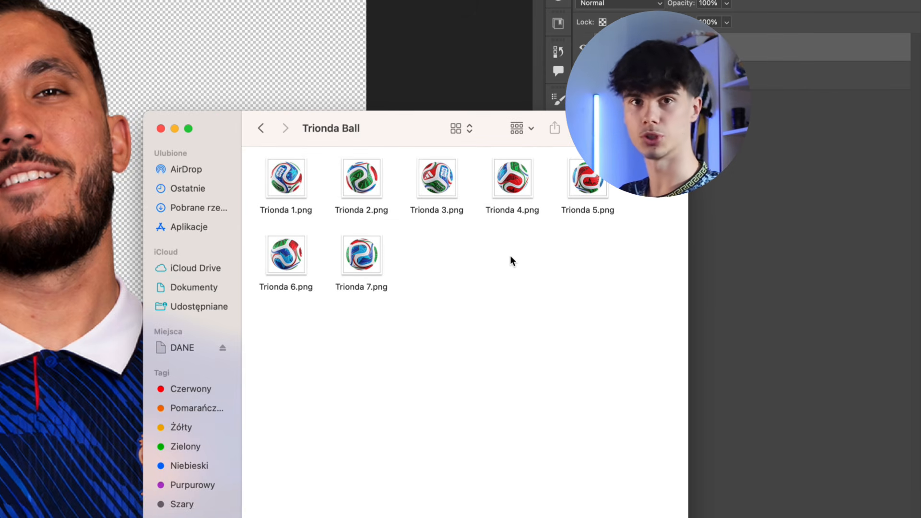
drag(255, 173, 608, 268)
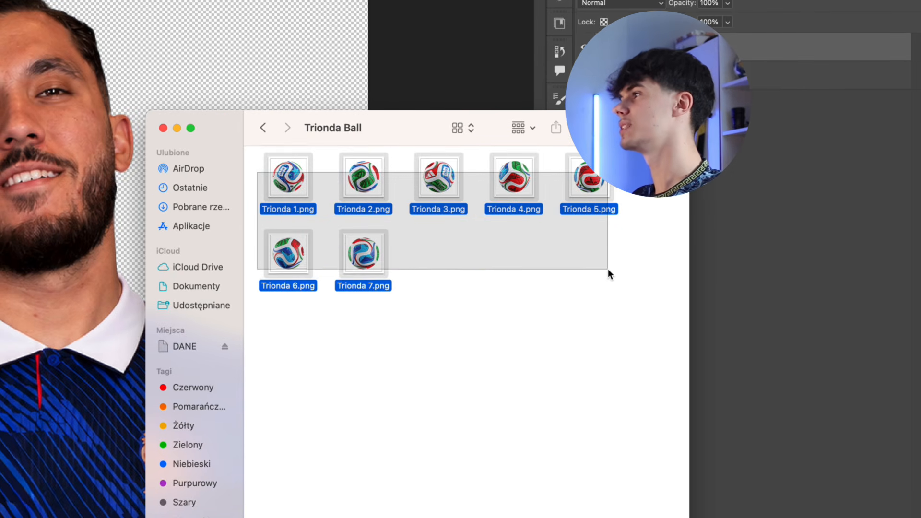
click(521, 283)
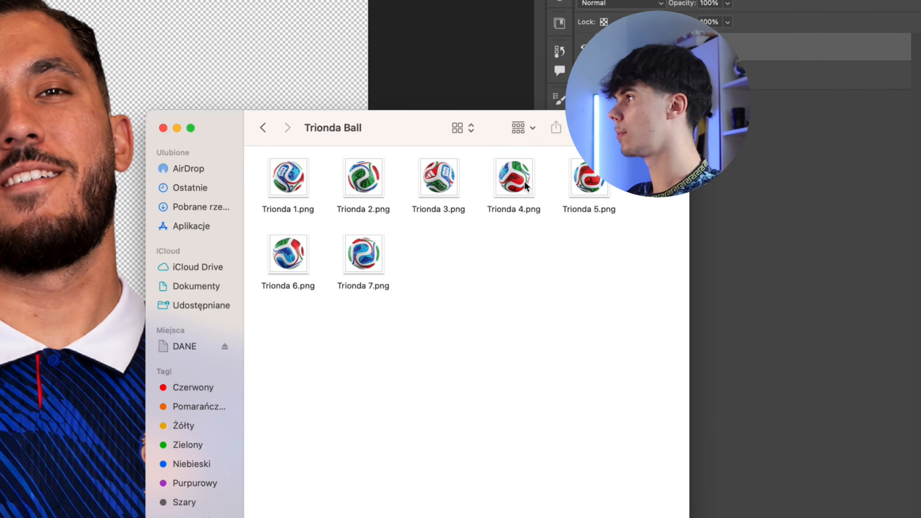
drag(524, 183, 29, 354)
Scale and position the Trionda ball so it rests in the player's outstretched hand
drag(528, 212, 478, 273)
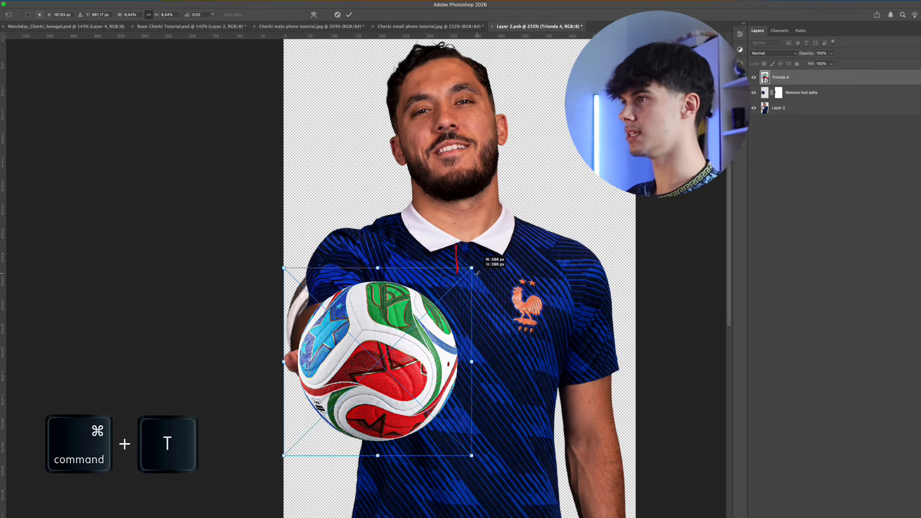
drag(406, 329, 391, 285)
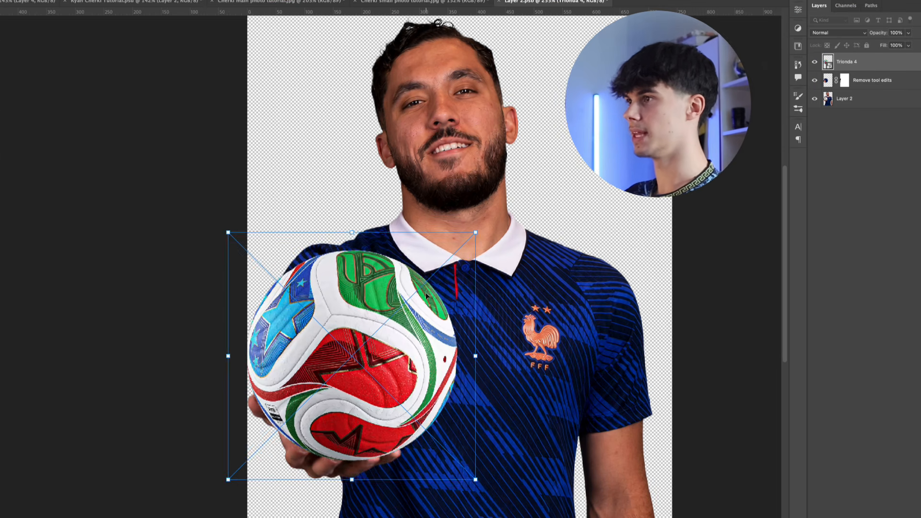
drag(430, 269, 425, 295)
key(Return)
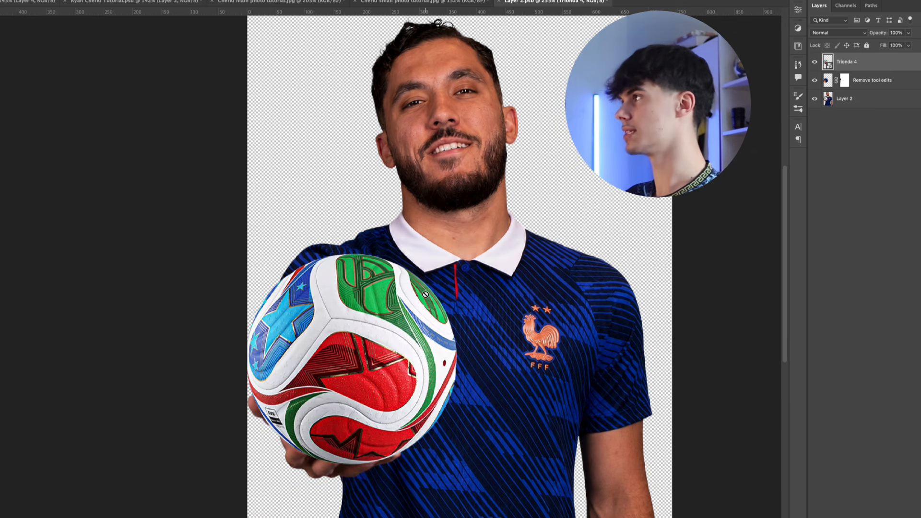
Duplicate Layer 2 above the Trionda ball layer and hide the copy with an inverted black mask
click(844, 99)
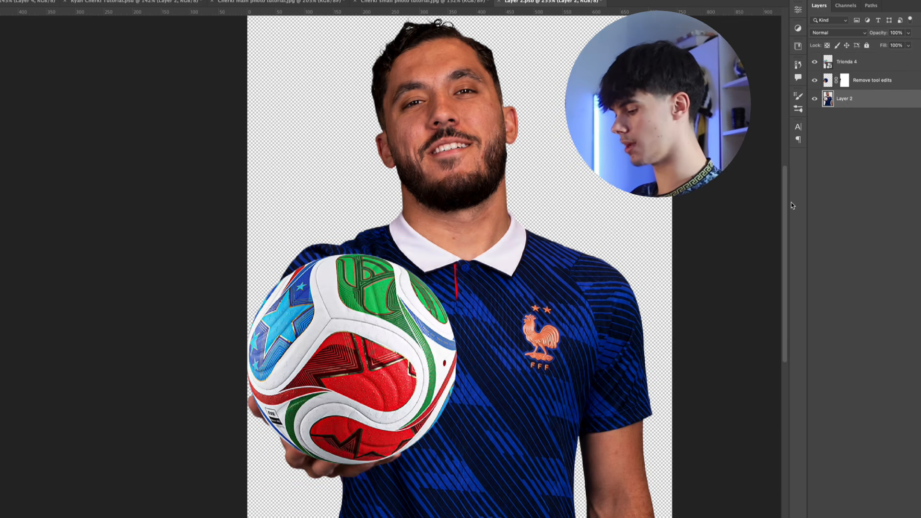
key(super+j)
drag(859, 98, 861, 56)
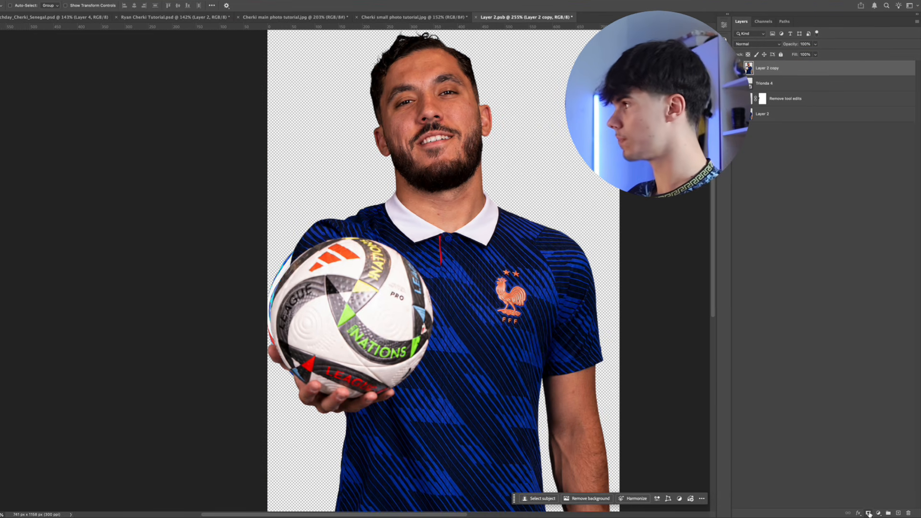
click(884, 517)
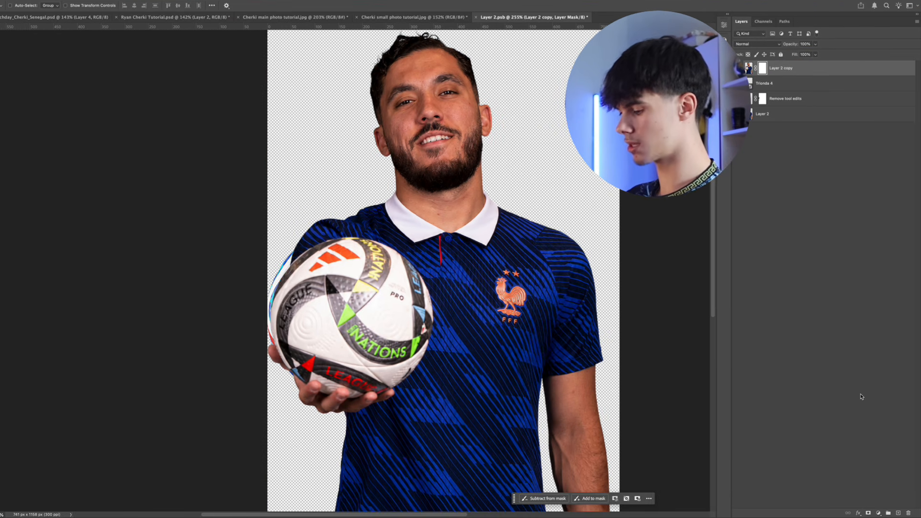
key(super+i)
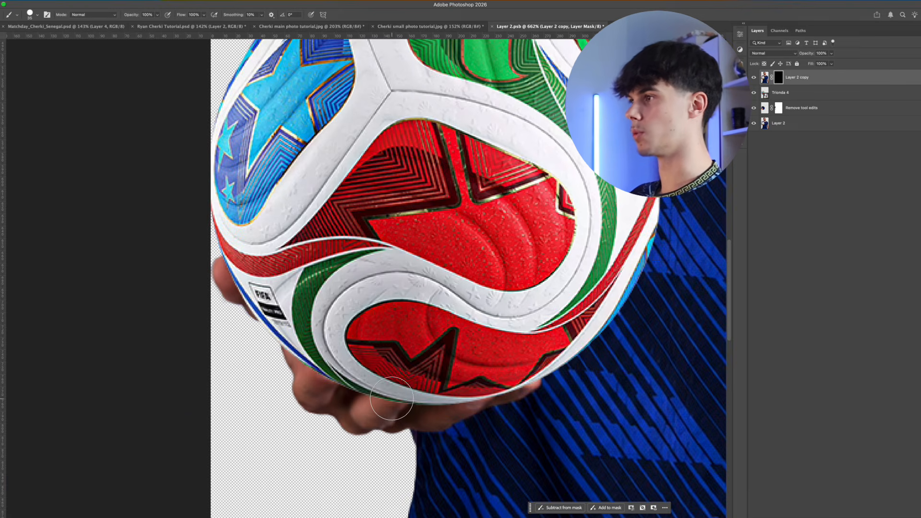
Brush the fingertips back in over the ball's lower edge on the Layer 2 copy mask
key(b)
mouse_move(379, 411)
mouse_down()
mouse_move(406, 388)
mouse_move(395, 388)
mouse_move(417, 395)
mouse_up()
mouse_move(400, 388)
mouse_down()
mouse_move(410, 382)
mouse_move(392, 387)
mouse_up()
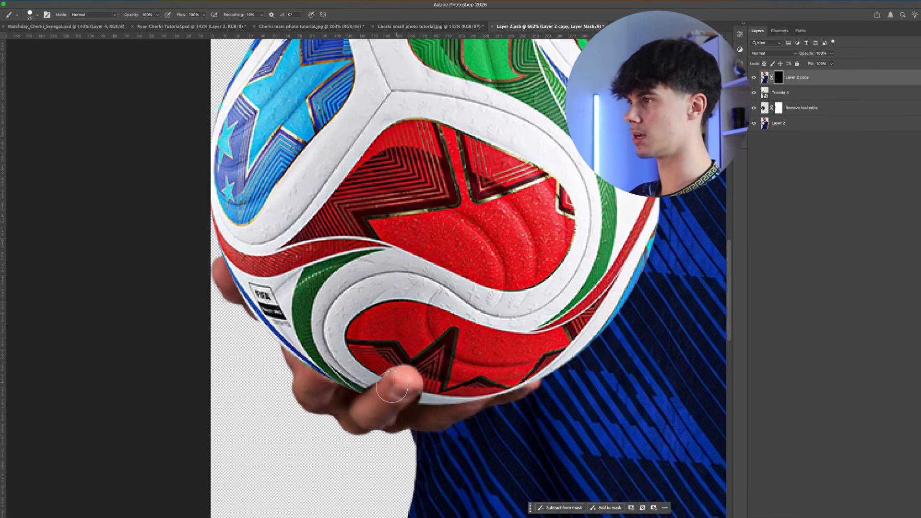
mouse_move(463, 419)
mouse_down()
mouse_move(477, 396)
mouse_move(439, 414)
mouse_up()
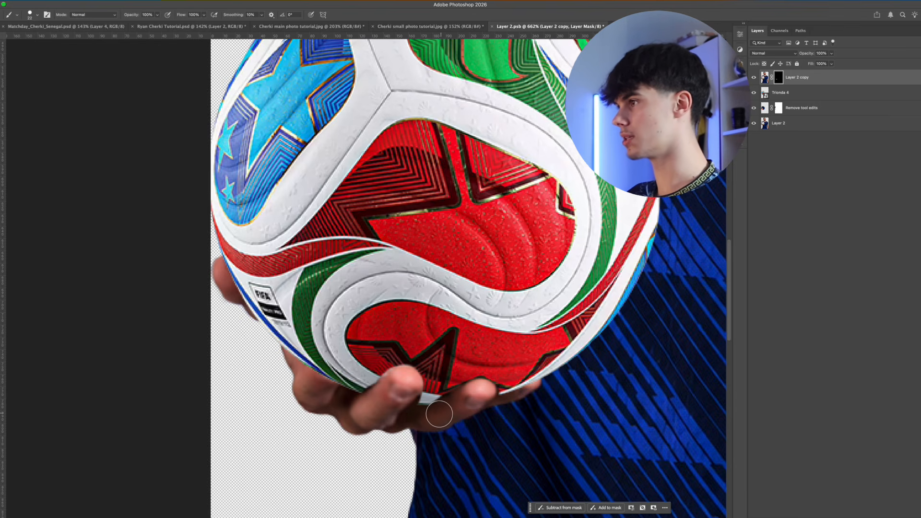
drag(529, 387, 489, 404)
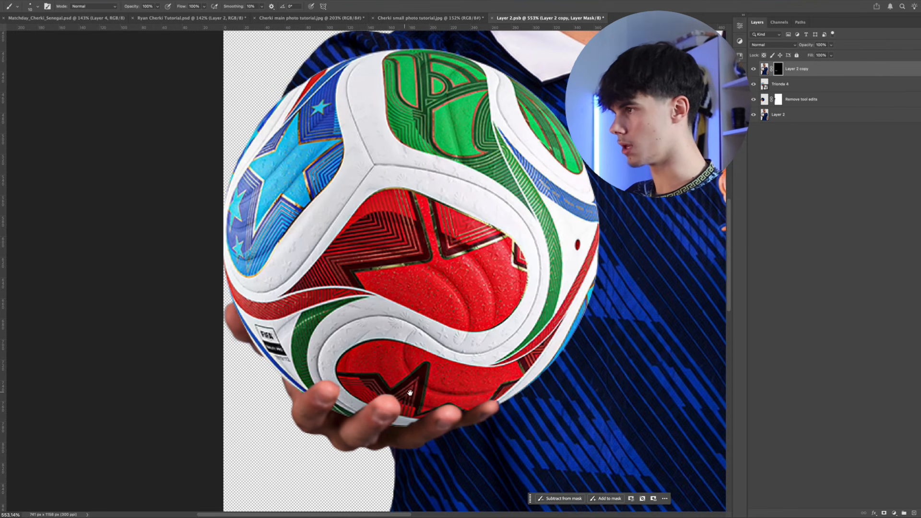
Add an Exposure adjustment layer above Trionda 4 with exposure set to -1,56
scroll(410, 393, down, 5)
click(819, 90)
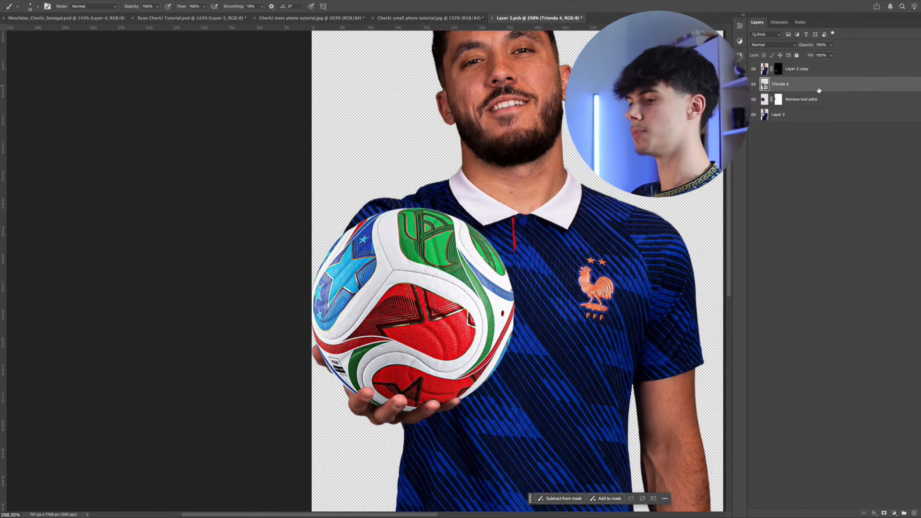
click(896, 513)
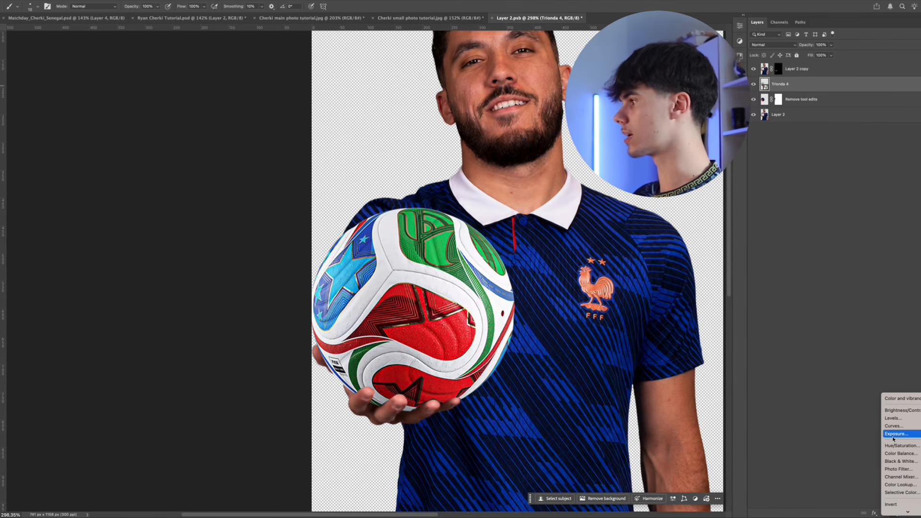
click(899, 433)
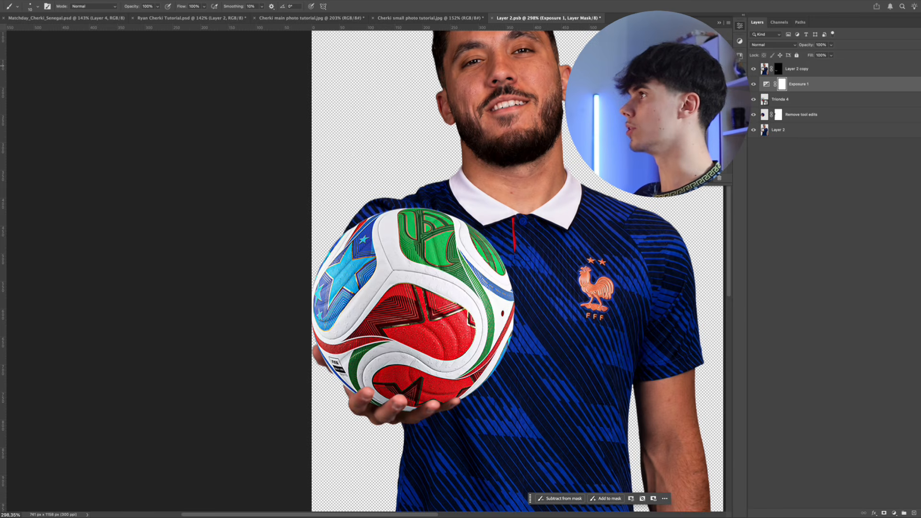
drag(683, 65, 674, 65)
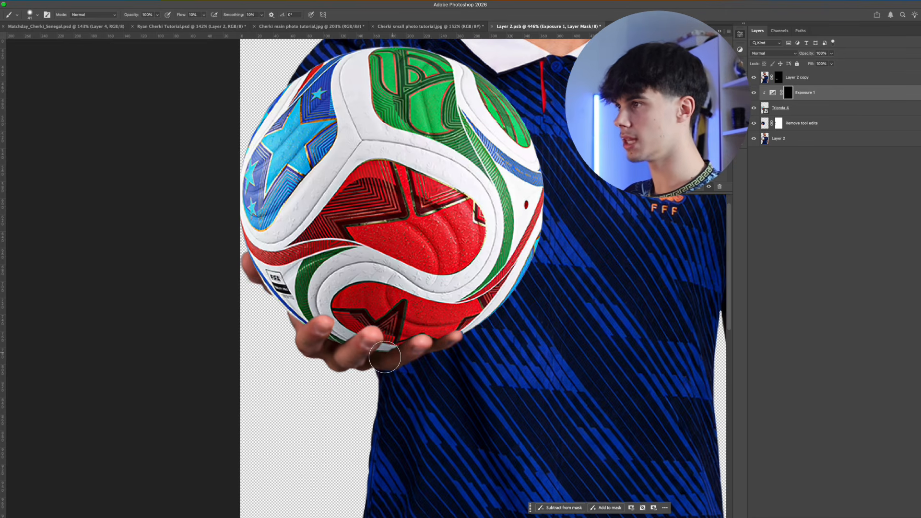
Clip the Exposure layer to the ball and brush contact shadows near the fingers on its inverted mask at 10% flow
mouse_move(385, 357)
mouse_down()
mouse_move(418, 340)
mouse_move(335, 345)
mouse_move(311, 322)
mouse_up()
key(bracketright)
key(bracketright)
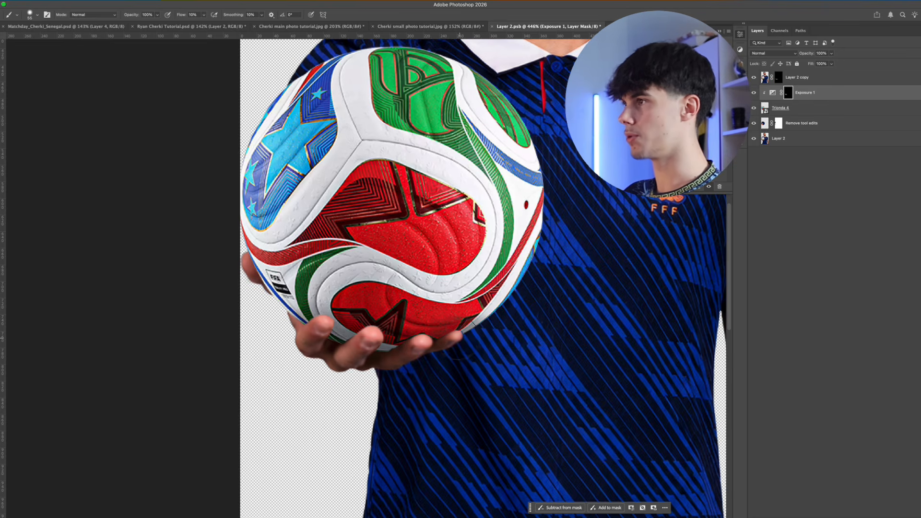
scroll(406, 339, down, 5)
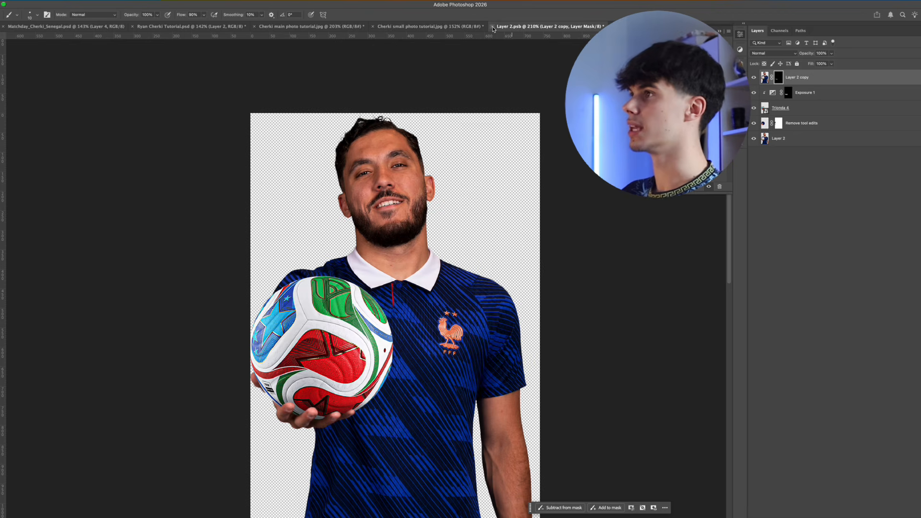
Save and close the edited Smart Object to update the large player in the poster
key(super+w)
click(485, 173)
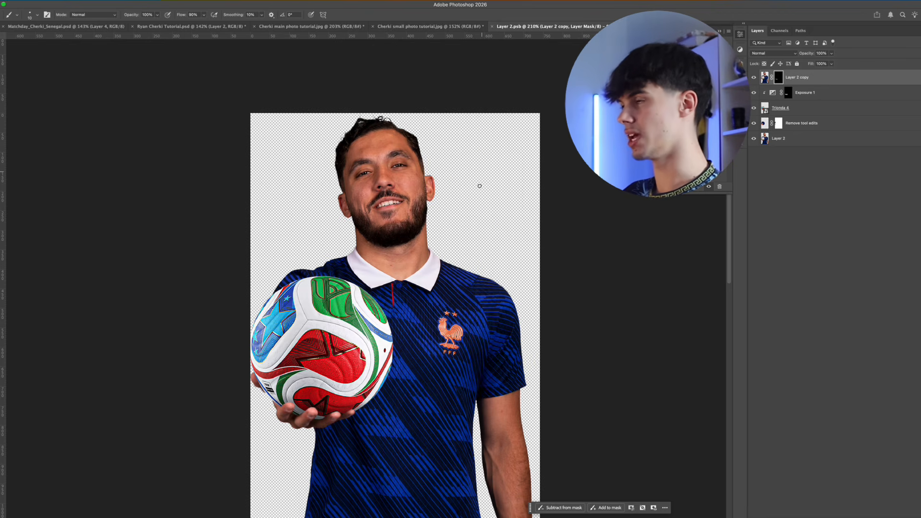
scroll(403, 270, down, 3)
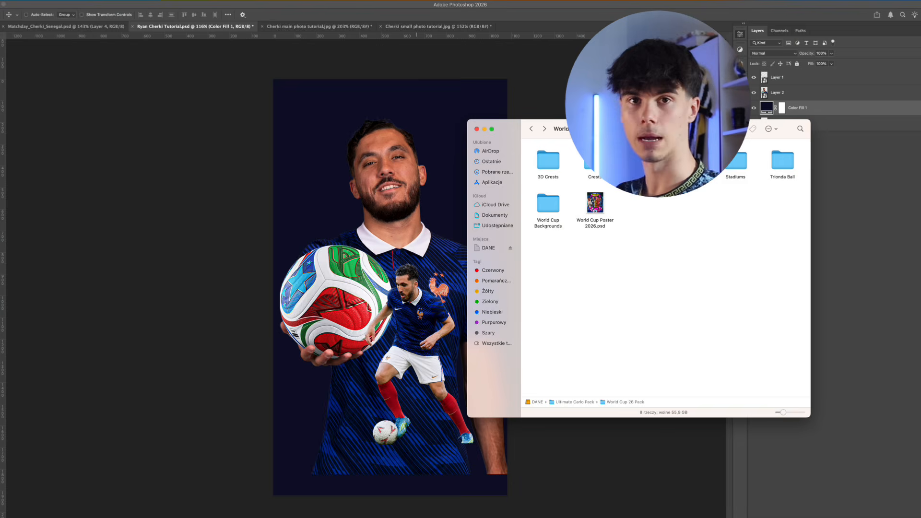
Place France Home Kit.jpg from the Home kits folder above the navy fill and set its blending mode to Color Dodge
double_click(689, 161)
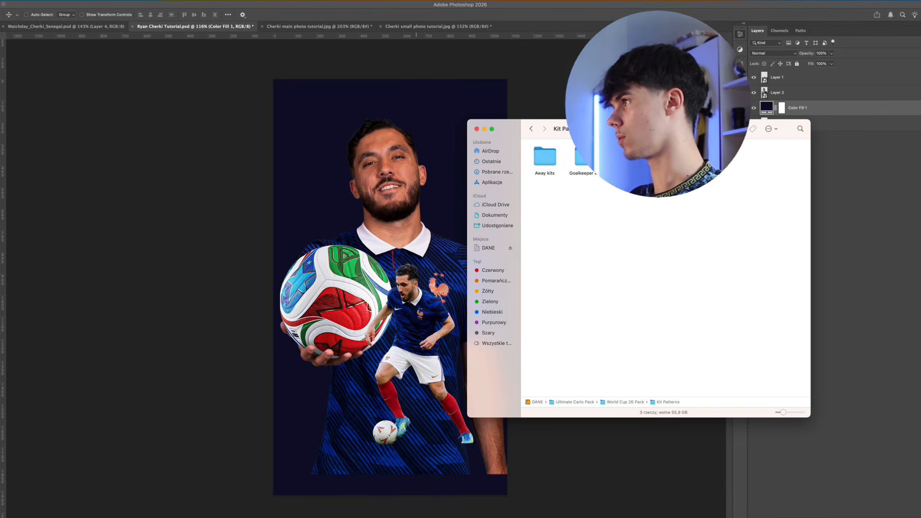
click(622, 158)
double_click(624, 157)
scroll(765, 217, up, 3)
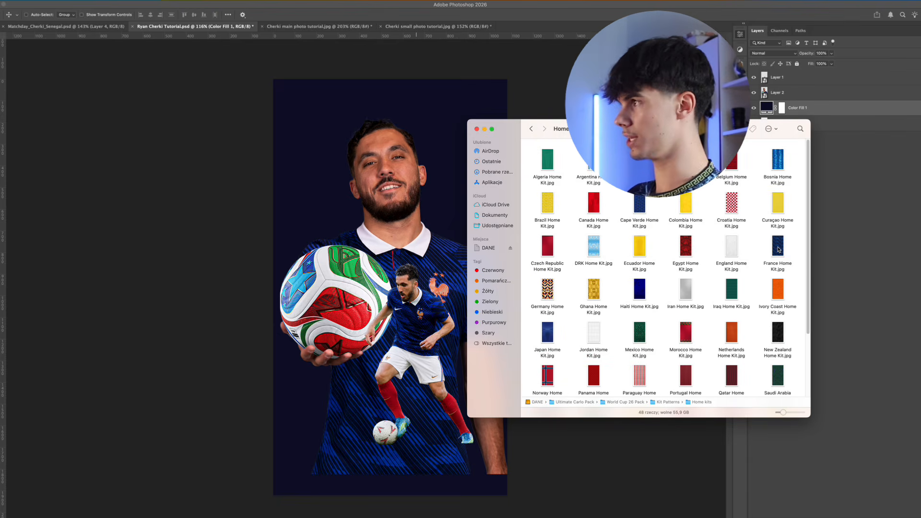
drag(768, 250, 414, 246)
key(Return)
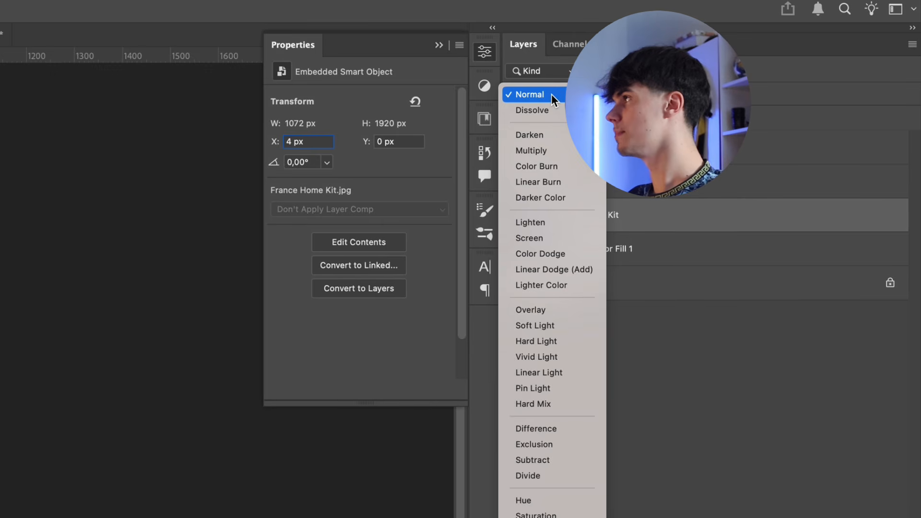
click(770, 53)
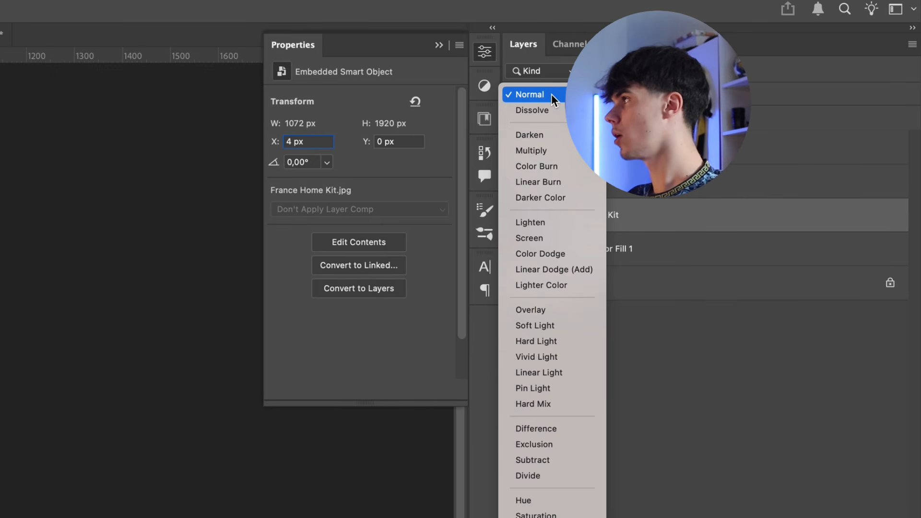
click(567, 253)
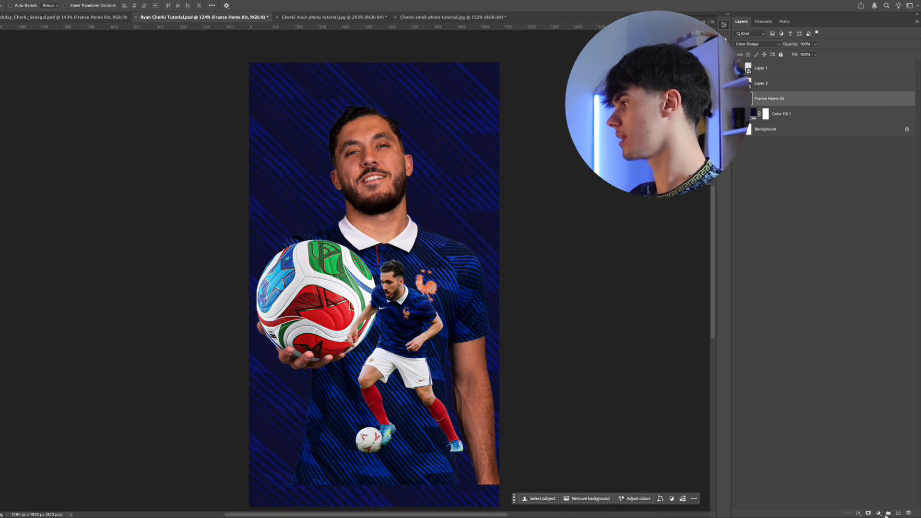
Add an Exposure adjustment layer at +1,76 above the France Home Kit pattern and invert its mask
click(879, 513)
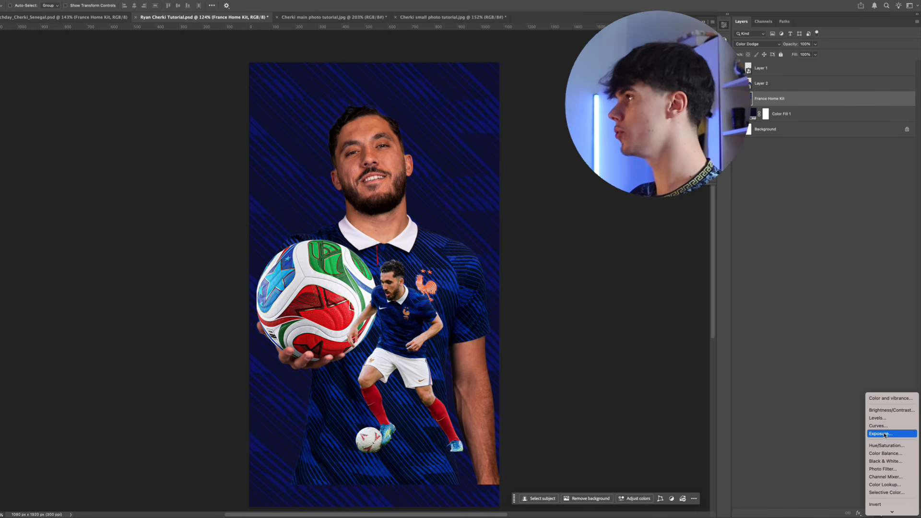
click(884, 434)
drag(668, 65, 675, 65)
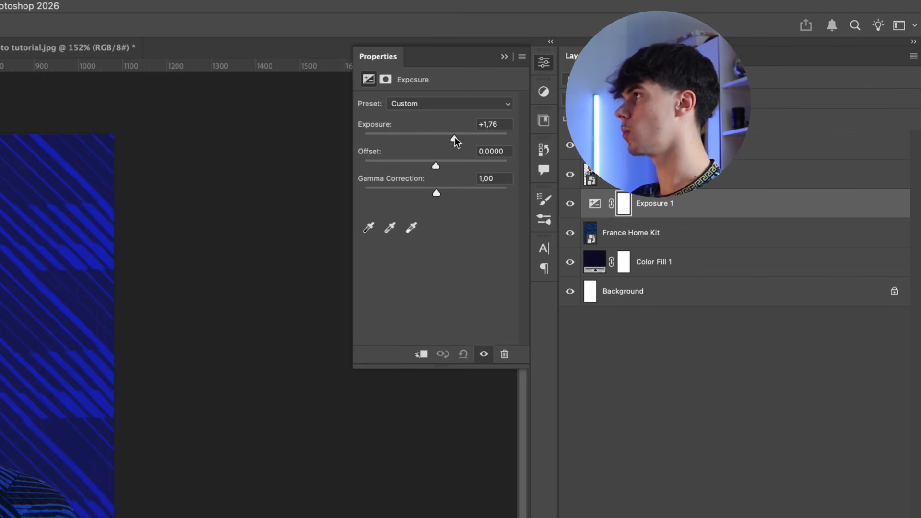
key(super+i)
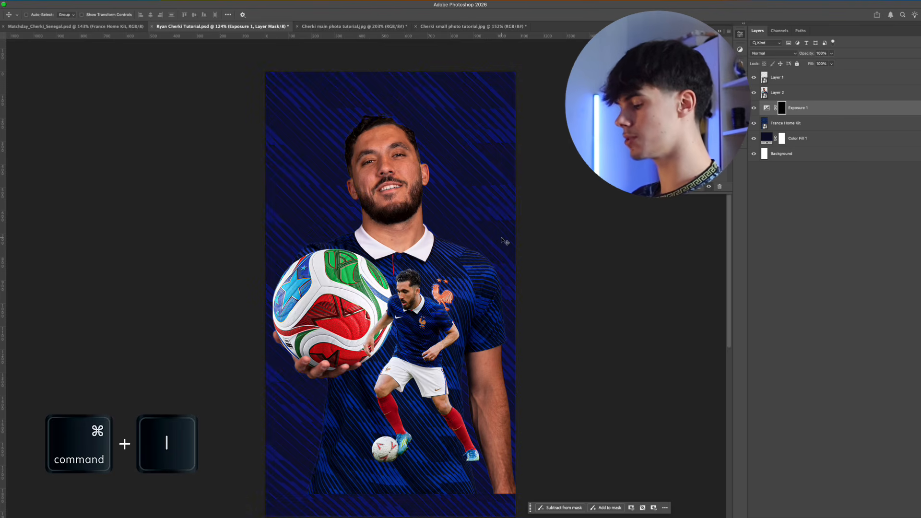
Paint a soft glow behind the large player's head and shoulders on the Exposure mask with a large brush at 10% flow
ctrl+alt+drag(361, 278, 449, 276)
ctrl+alt+drag(398, 280, 388, 203)
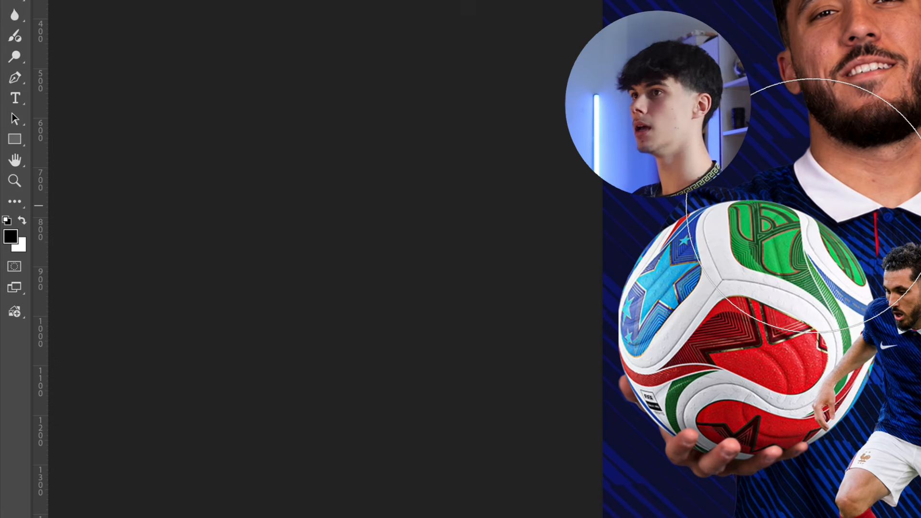
key(x)
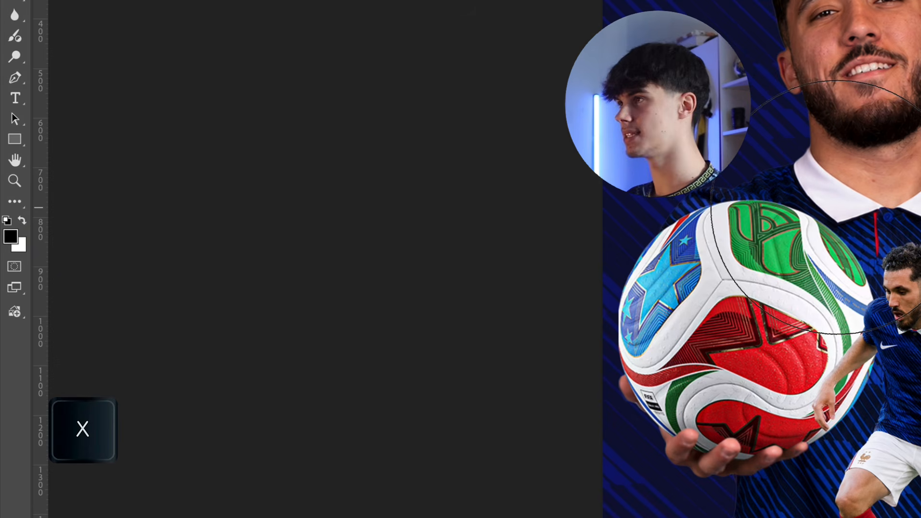
key(x)
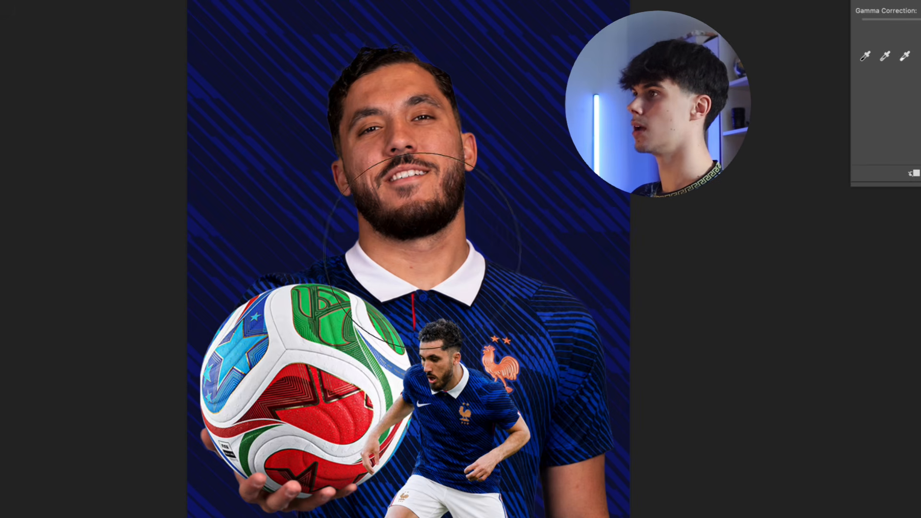
mouse_move(435, 270)
mouse_down()
mouse_move(401, 268)
mouse_move(407, 282)
mouse_up()
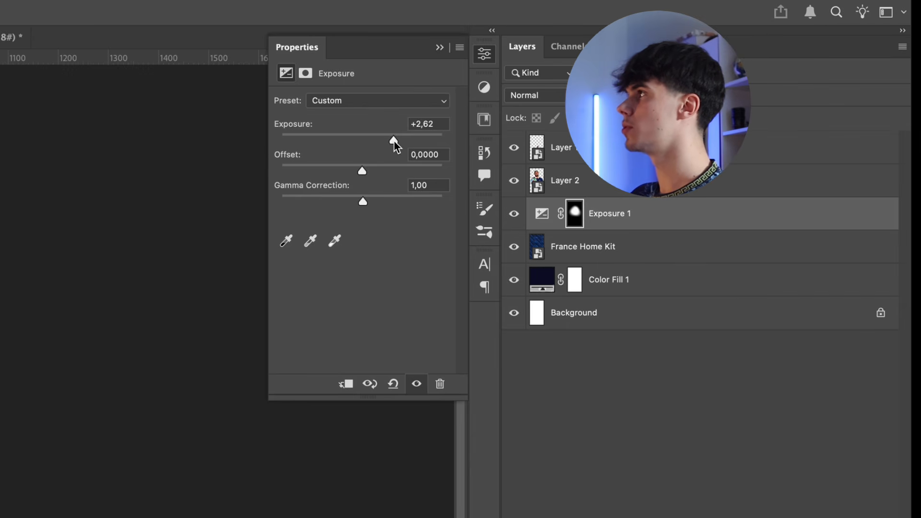
Set the exposure of the masked background glow to +2,49
drag(393, 140, 392, 141)
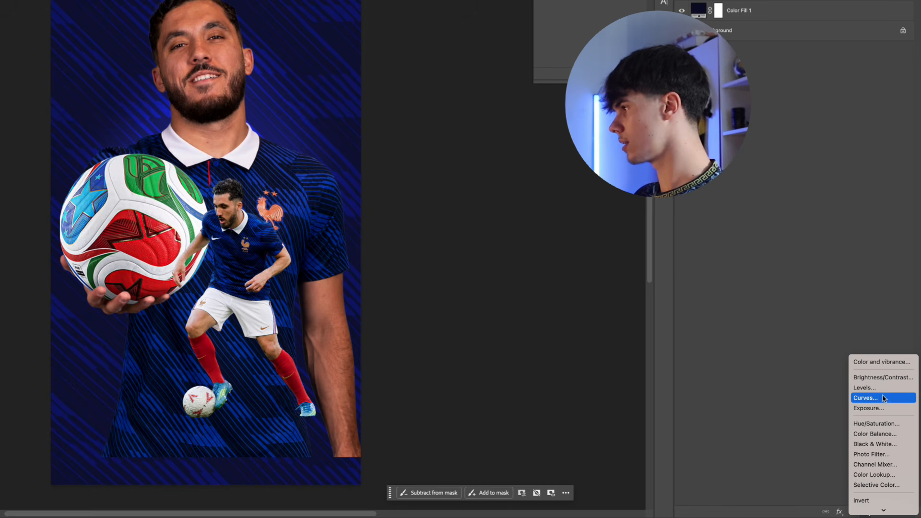
click(868, 407)
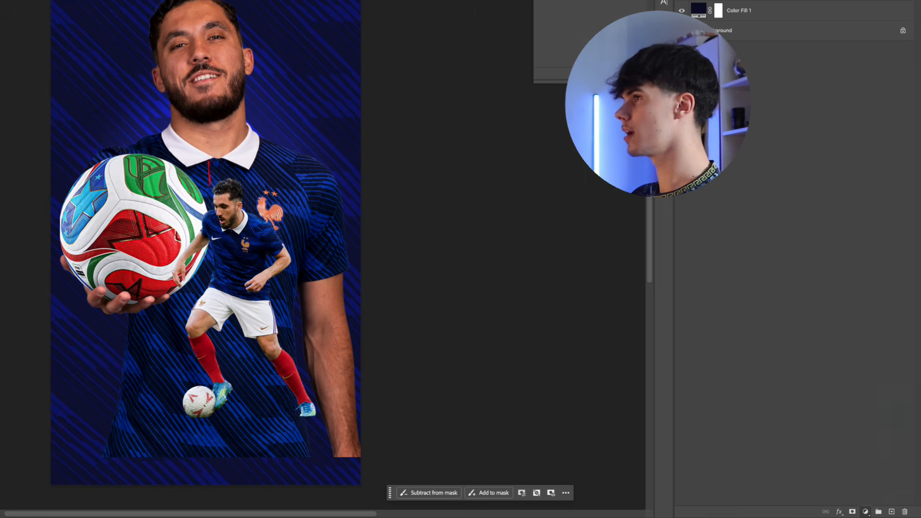
Add a second Exposure adjustment layer at -1,29, invert its mask and paint soft darkening around the background's outer edges
drag(364, 156, 346, 155)
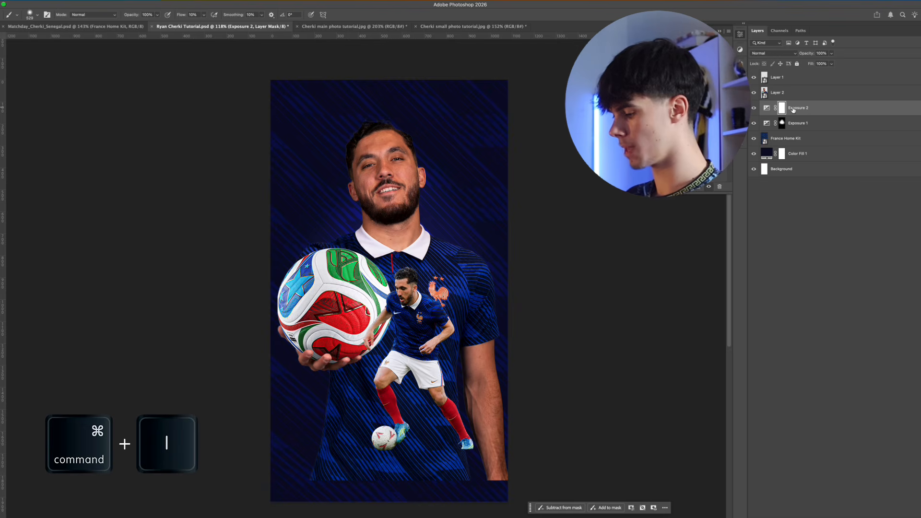
key(super+i)
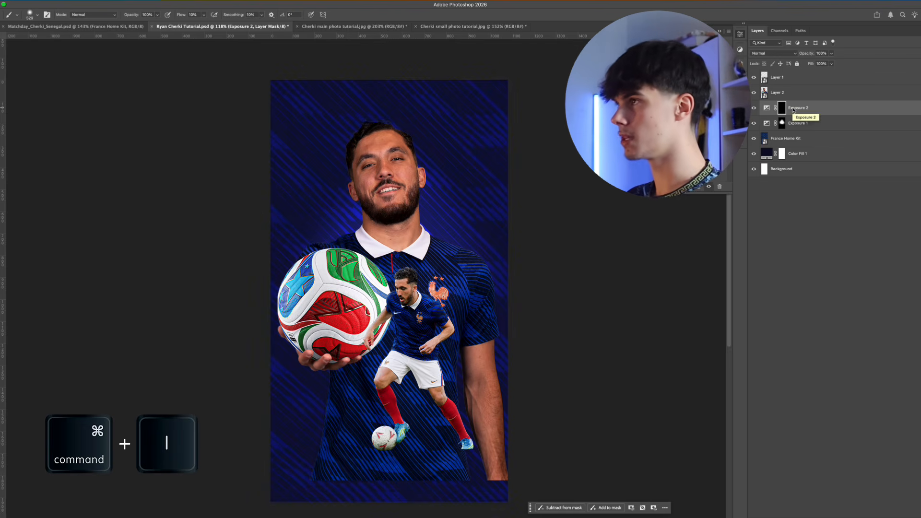
drag(314, 186, 307, 185)
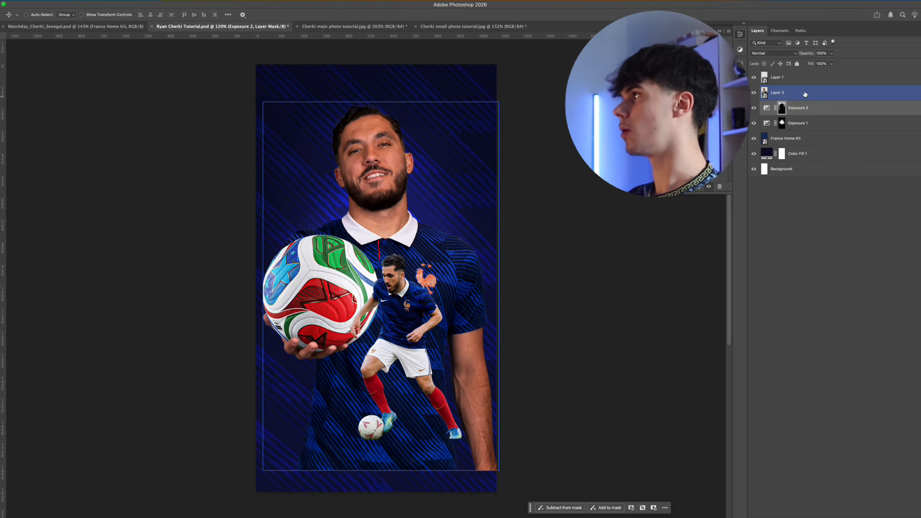
Add a layer above the large player and set up the Rectangle tool with a white fill and no stroke
click(805, 94)
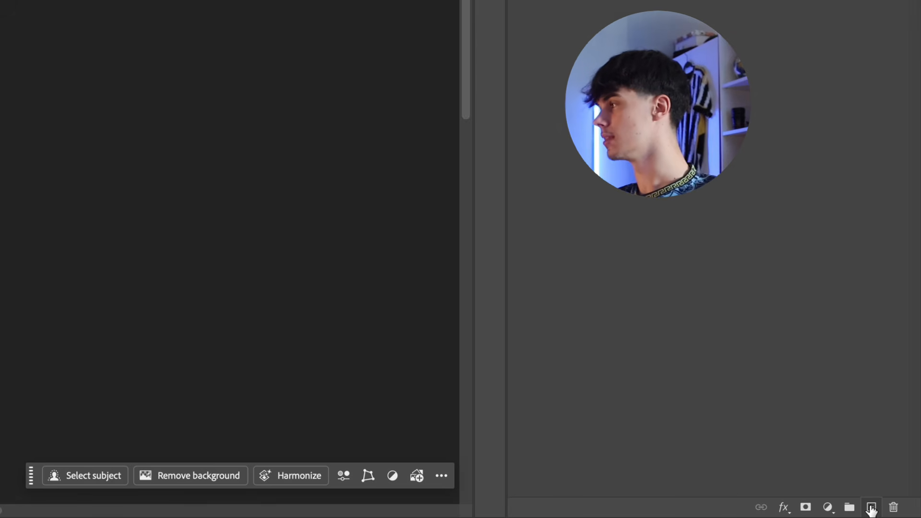
click(871, 508)
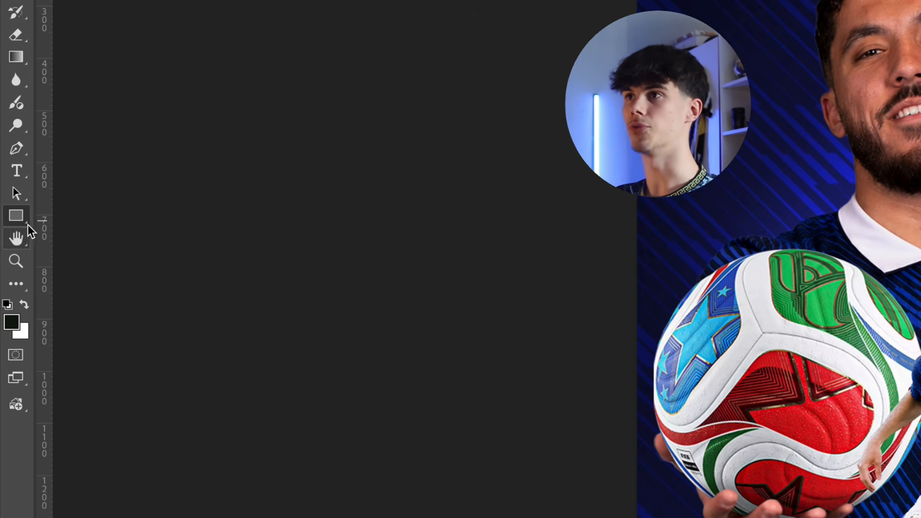
drag(17, 215, 58, 218)
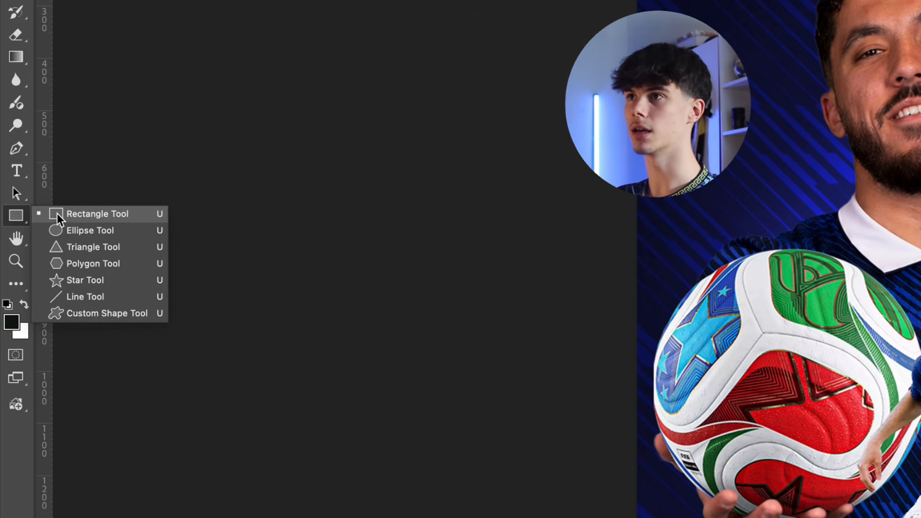
click(88, 216)
click(172, 30)
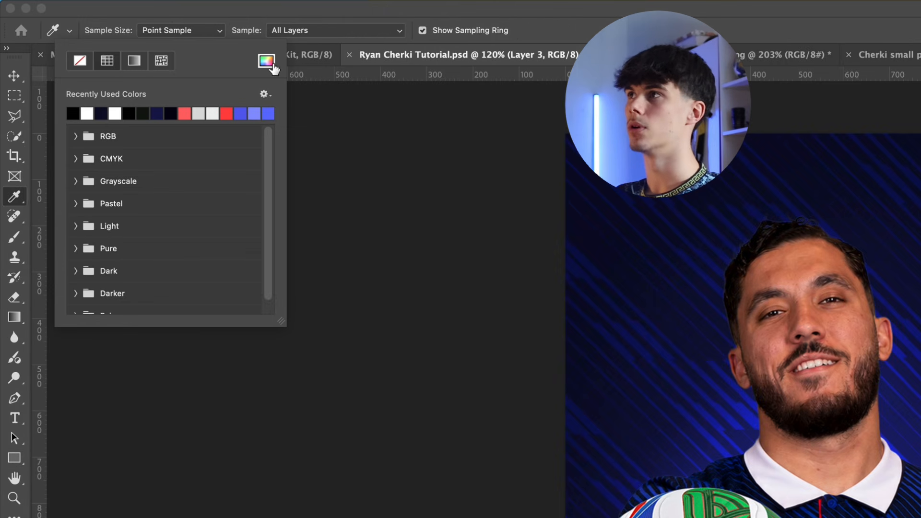
key(i)
drag(920, 421, 875, 358)
key(Return)
click(227, 35)
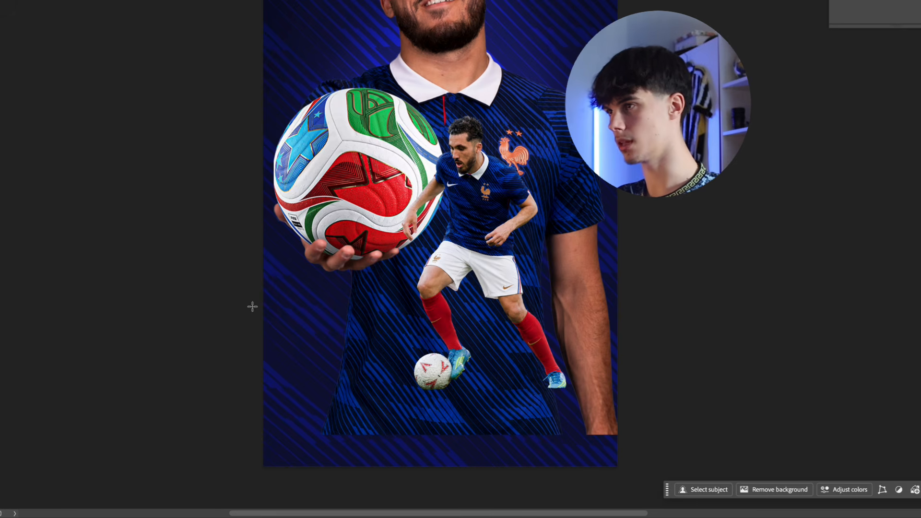
Draw a white rectangle about 1149 x 518 px across the poster's lower part, lower it, and shift the small player down and right
drag(252, 307, 628, 472)
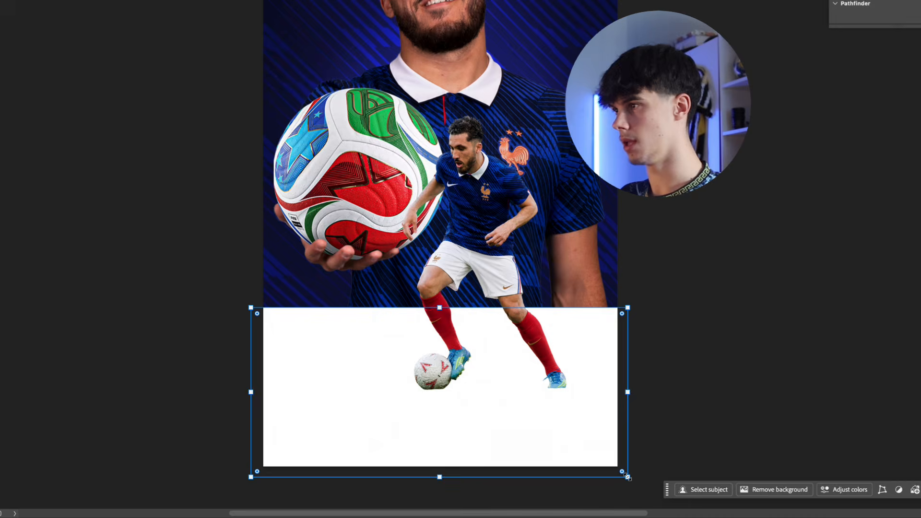
key(v)
drag(520, 412, 519, 441)
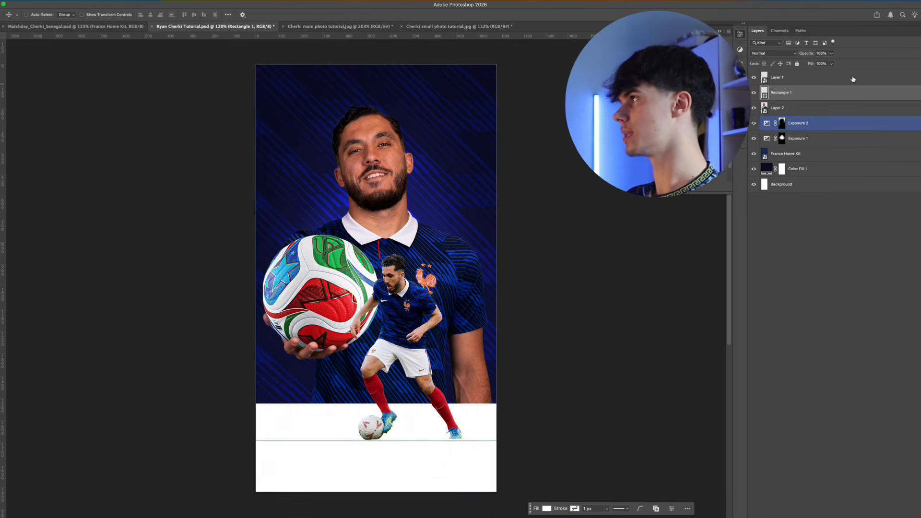
click(816, 78)
drag(415, 363, 435, 400)
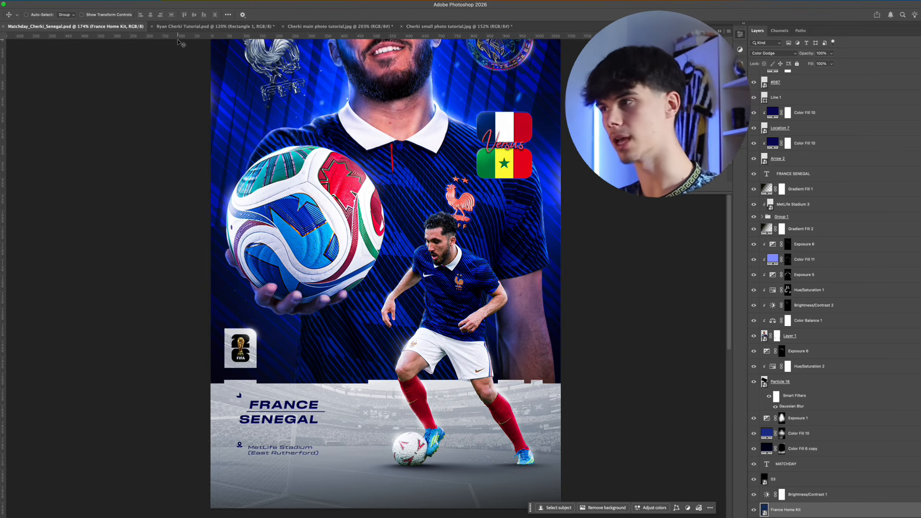
In Ryan Cherki Tutorial.psd, draw four small white rectangles along the white band's upper edge, from about 114 x 20 px to 72 x 14 px
click(195, 25)
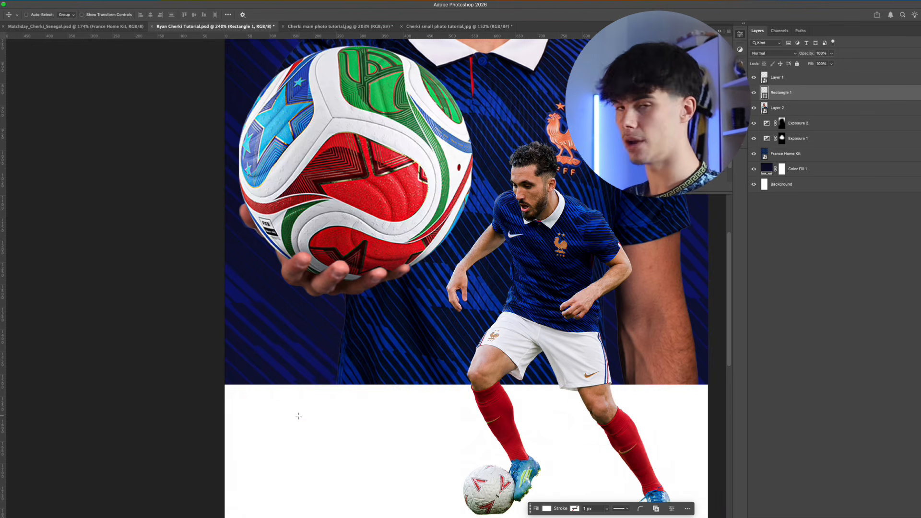
key(m)
key(u)
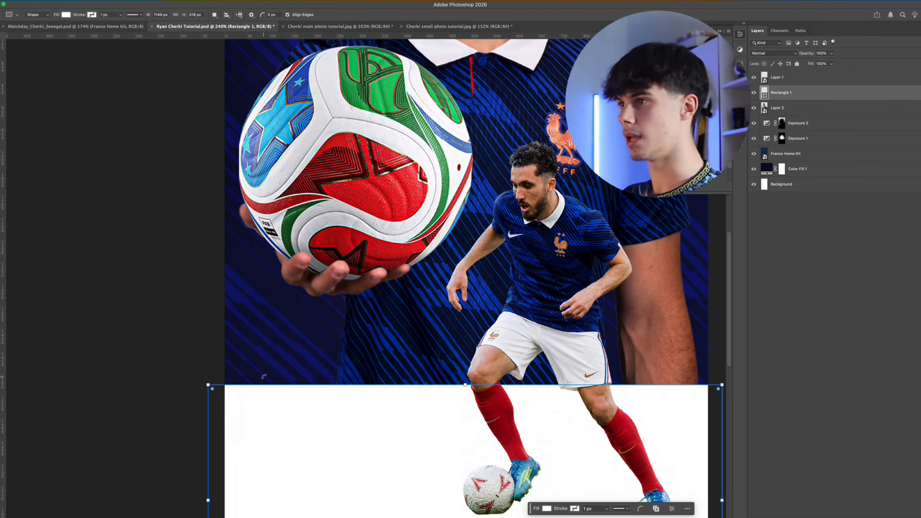
drag(265, 355, 315, 385)
key(v)
scroll(326, 365, right, 5)
scroll(326, 364, down, 2)
key(u)
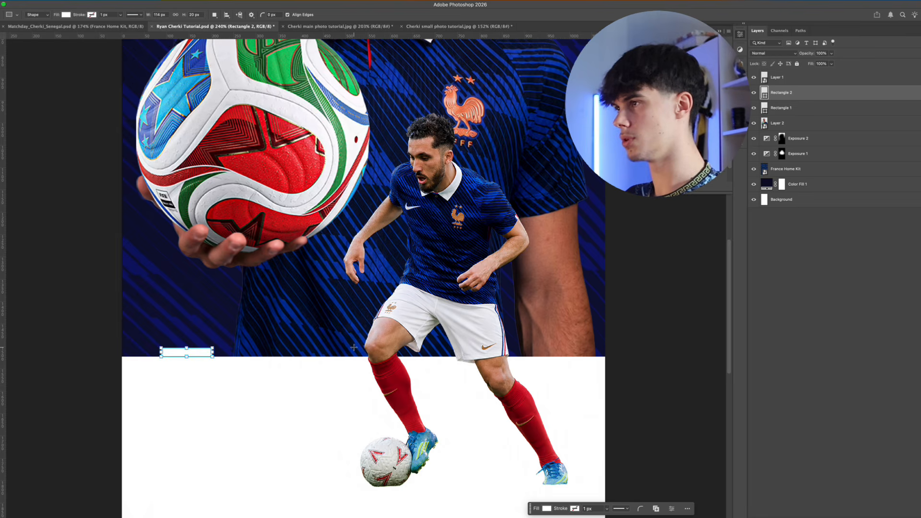
drag(355, 348, 380, 357)
key(v)
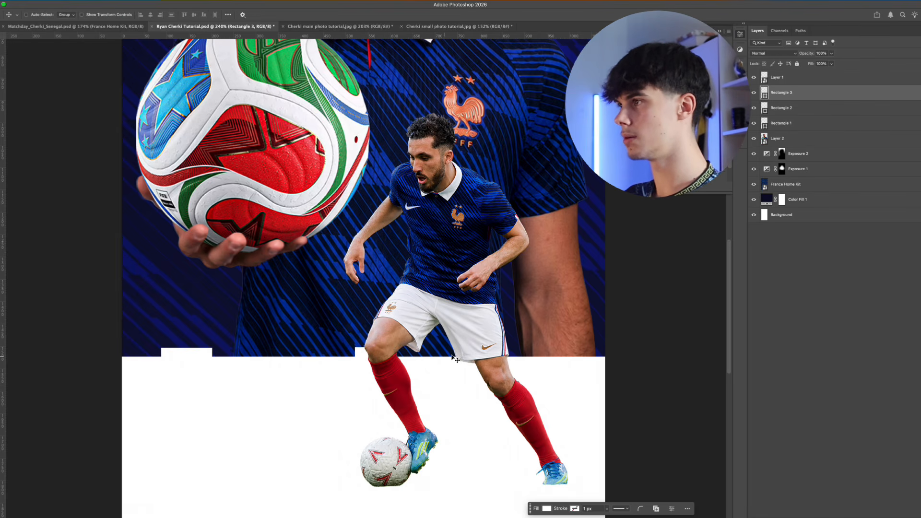
drag(547, 351, 579, 357)
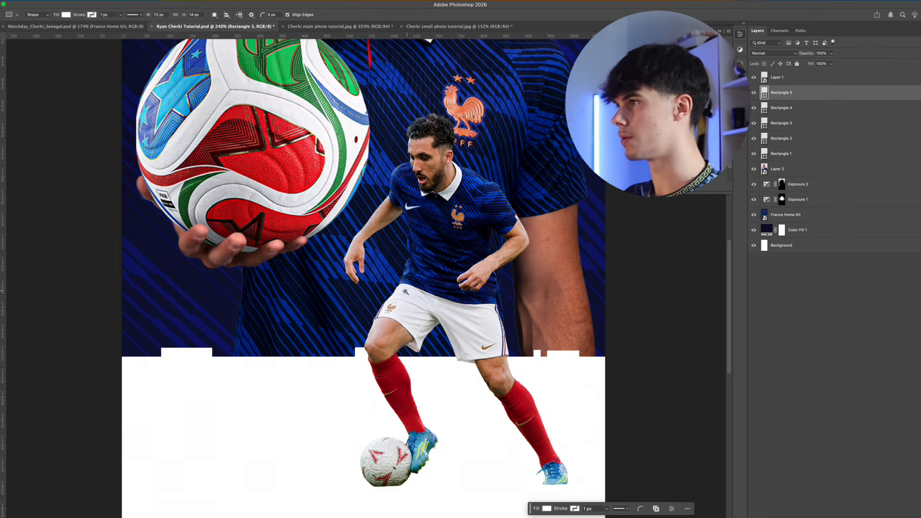
Group the five rectangle layers and name the group Rectangles
key(super+0)
click(799, 154)
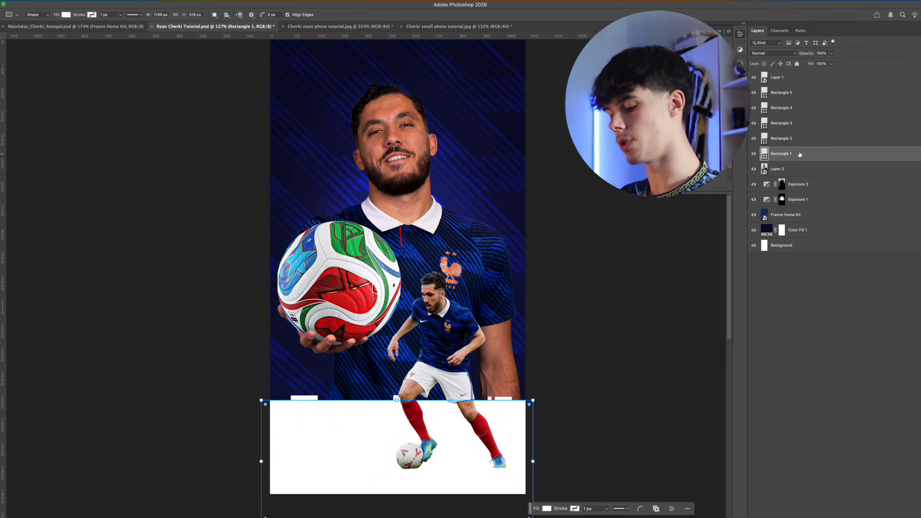
shift+click(811, 94)
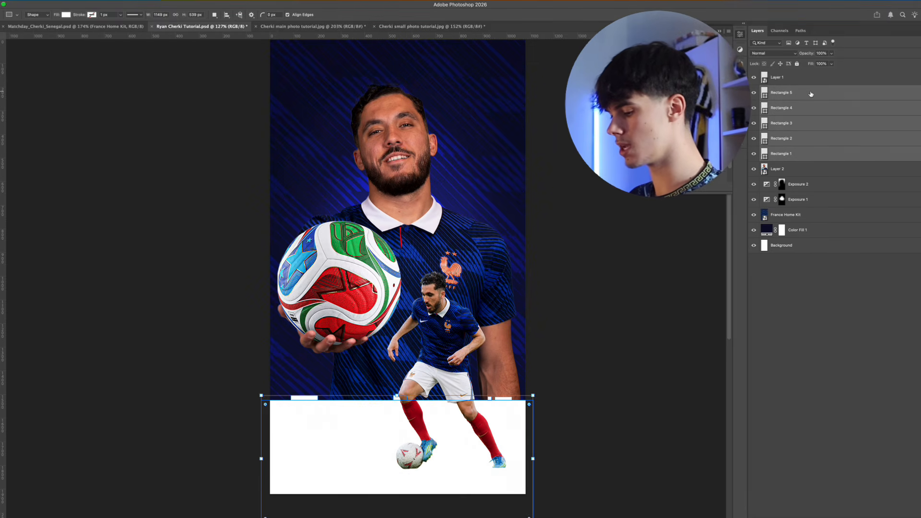
key(super+g)
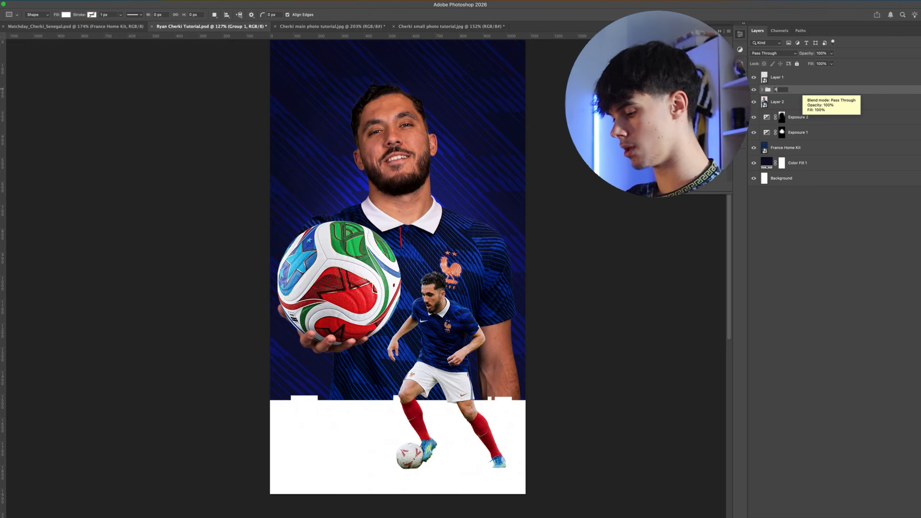
text(les)
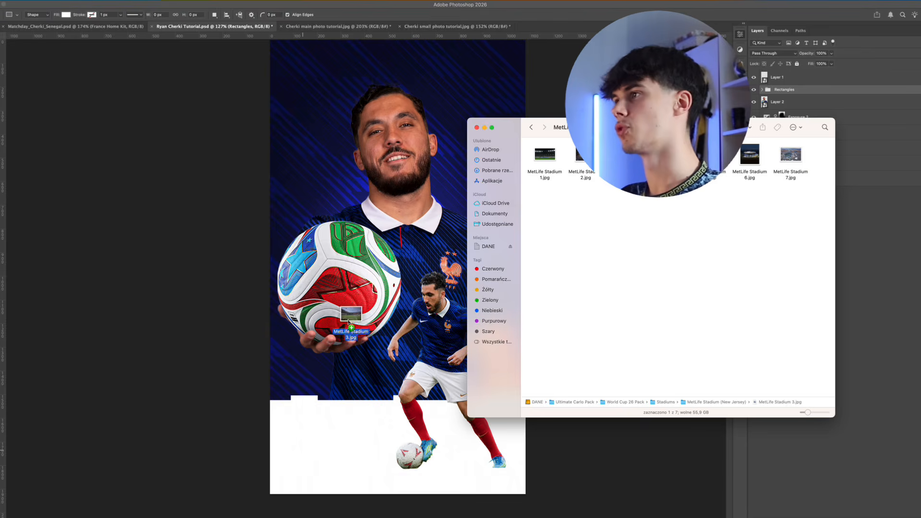
Place MetLife Stadium 3.jpg above the Rectangles group and move it down over the white band
mouse_move(340, 325)
mouse_down()
mouse_move(339, 345)
mouse_move(344, 333)
mouse_up()
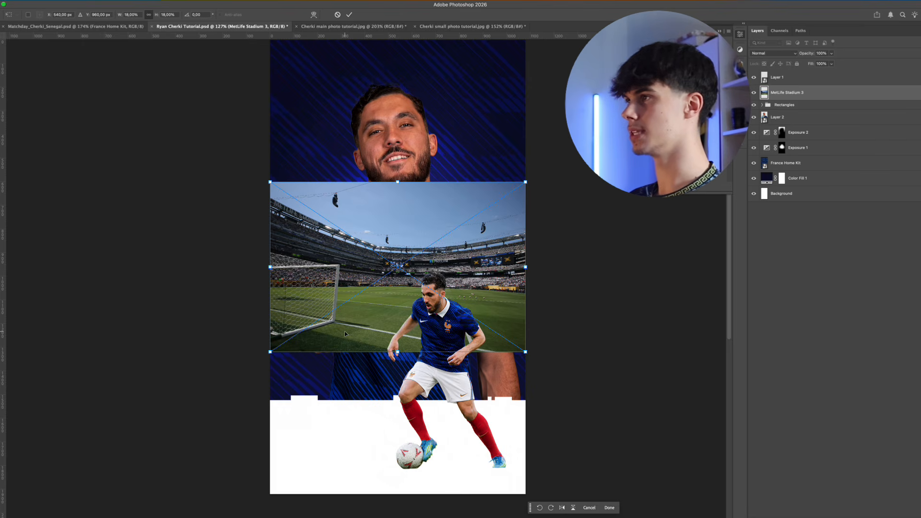
key(Return)
drag(462, 267, 463, 399)
drag(502, 363, 502, 399)
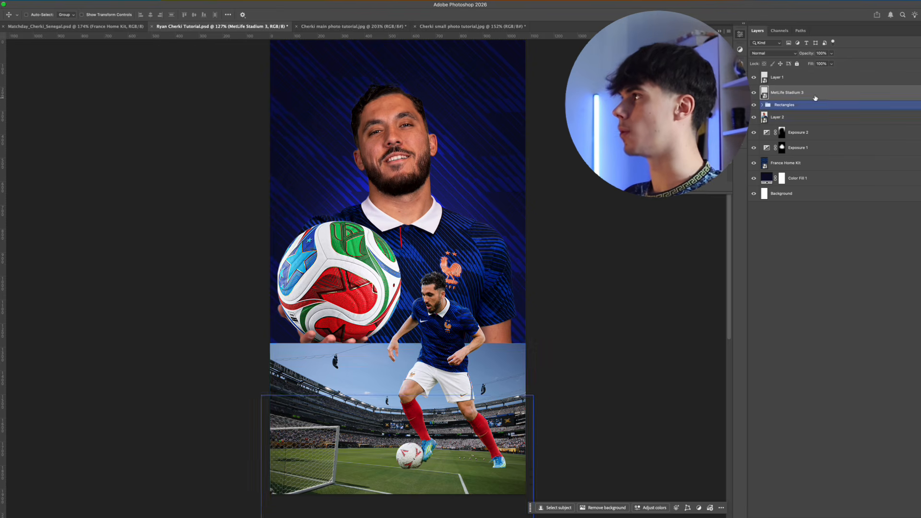
Clip the MetLife Stadium 3 layer to the Rectangles group
drag(806, 101, 810, 110)
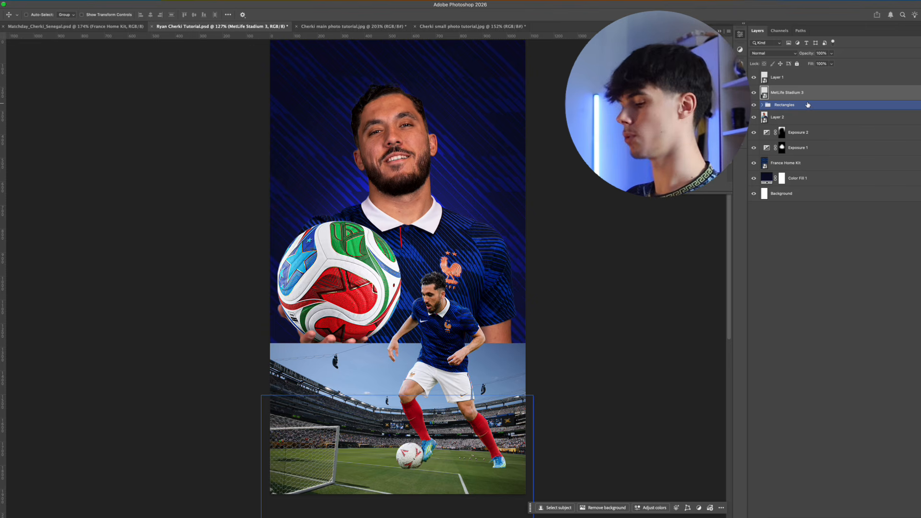
drag(808, 104, 819, 102)
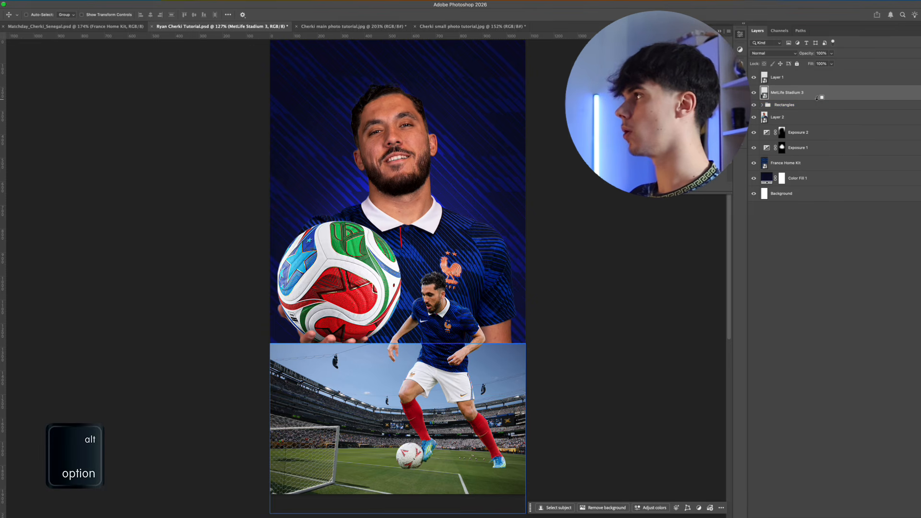
alt+click(817, 98)
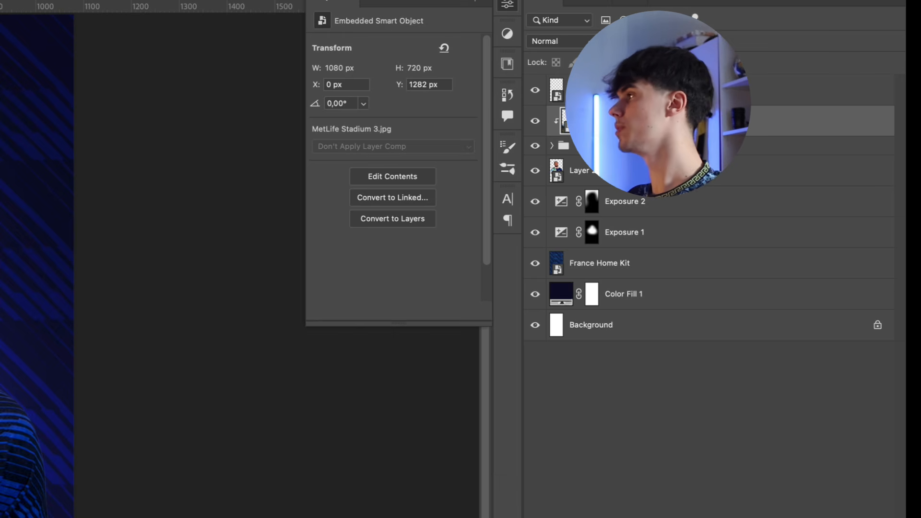
Set the stadium layer's blending mode to Luminosity and its opacity to 30%
click(767, 53)
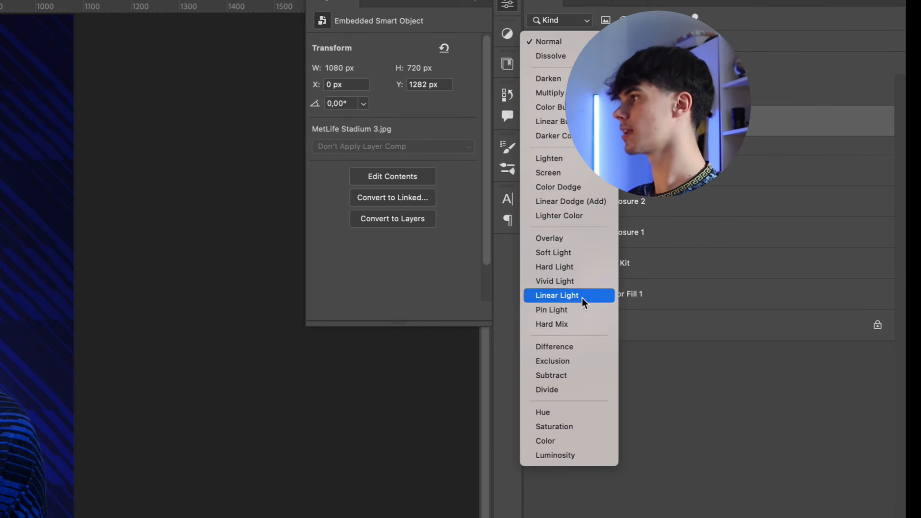
click(573, 456)
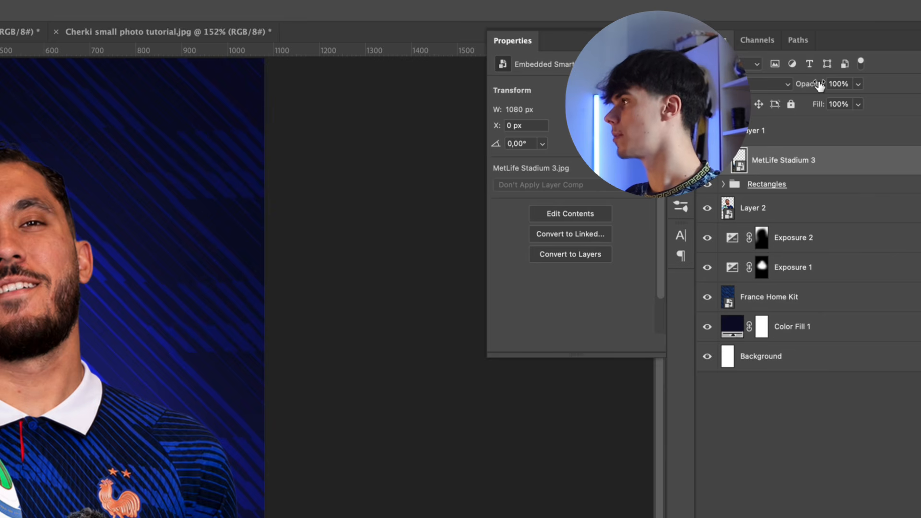
drag(819, 85, 791, 85)
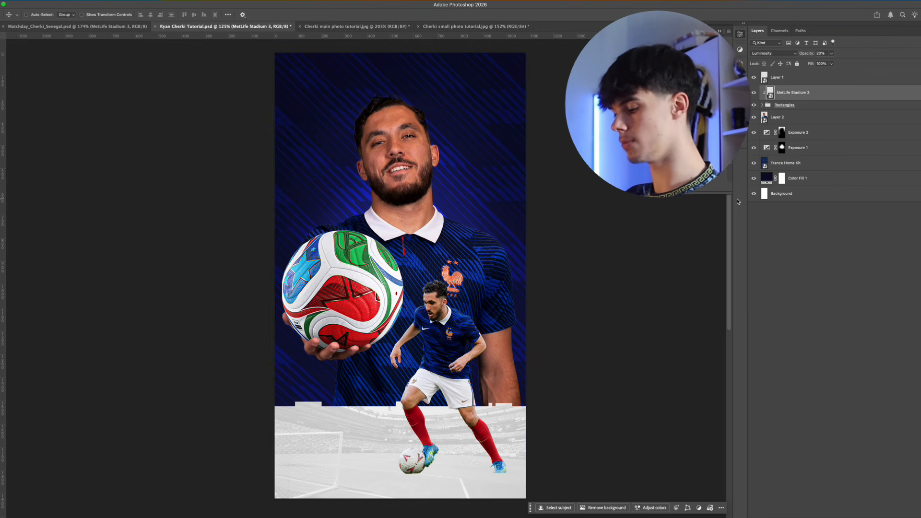
Add a linear black-to-transparent gradient from the Basics presets rising from below the poster to darken the stadium band's lower edge
key(g)
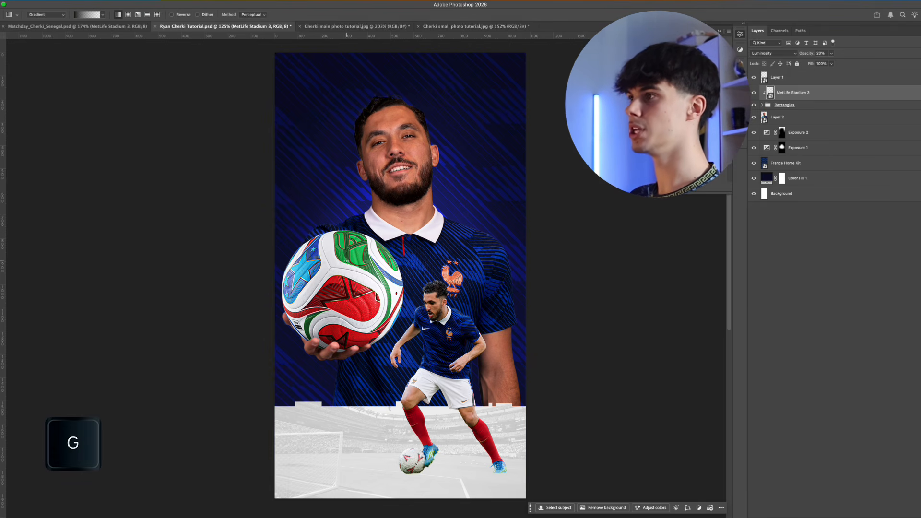
click(88, 14)
click(48, 28)
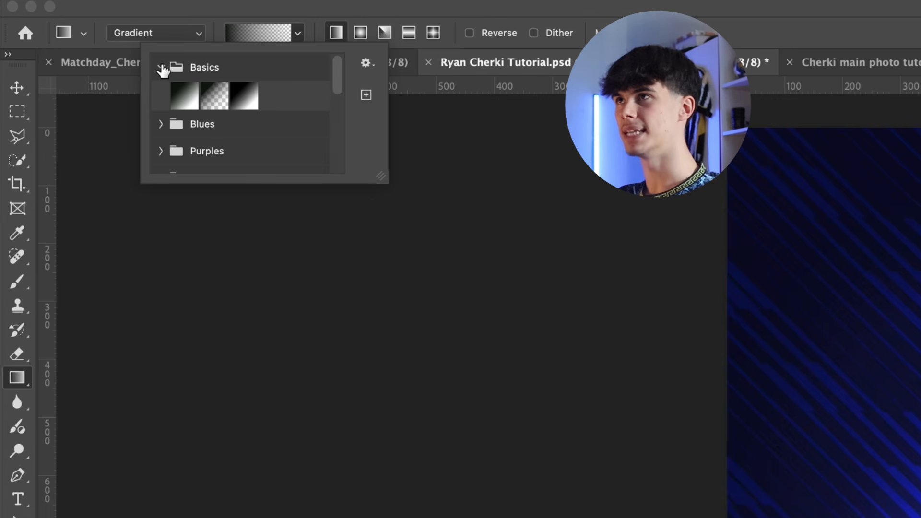
click(216, 96)
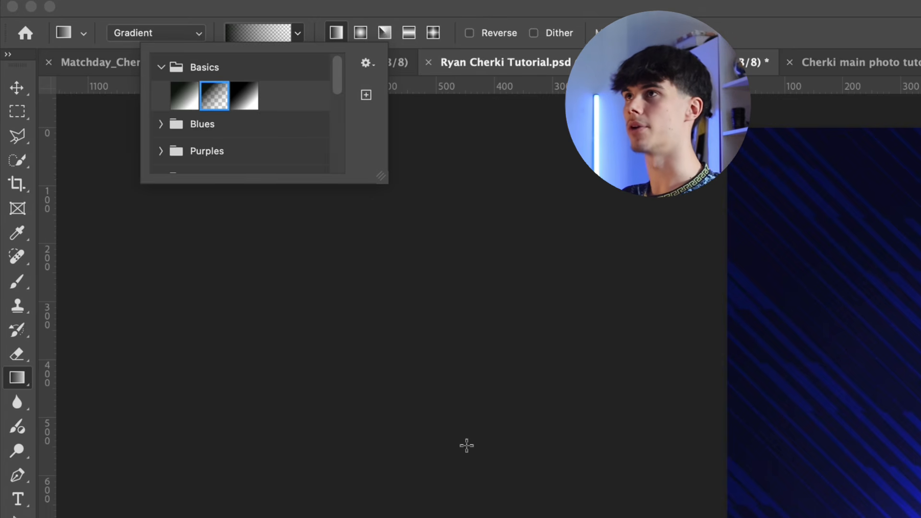
click(444, 489)
scroll(445, 488, down, 3)
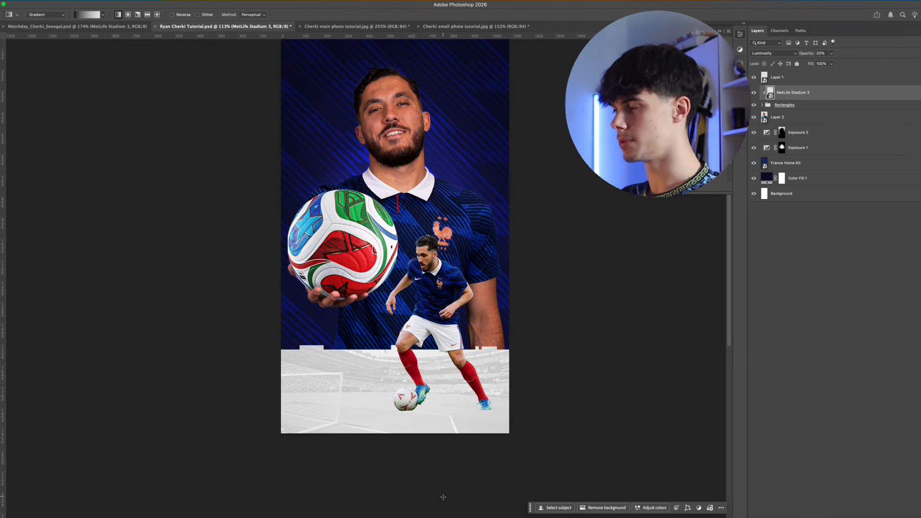
drag(442, 497, 418, 334)
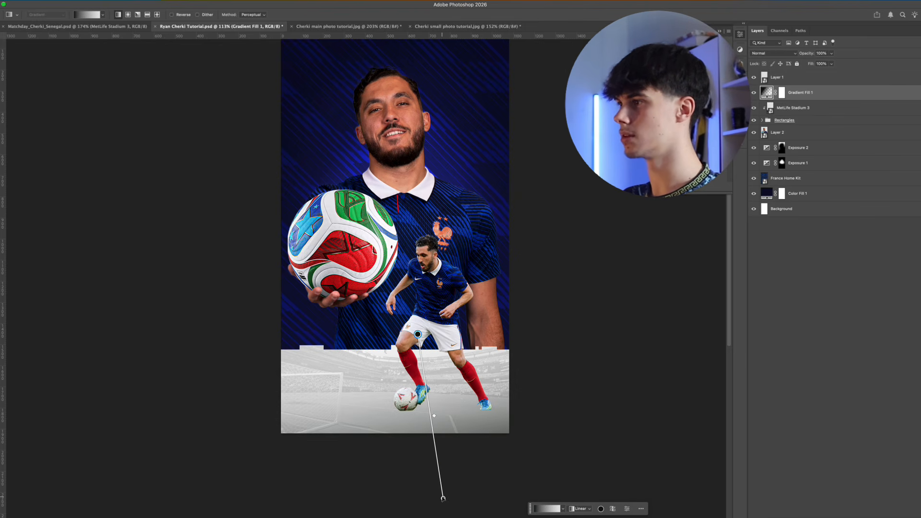
drag(442, 498, 437, 470)
key(Return)
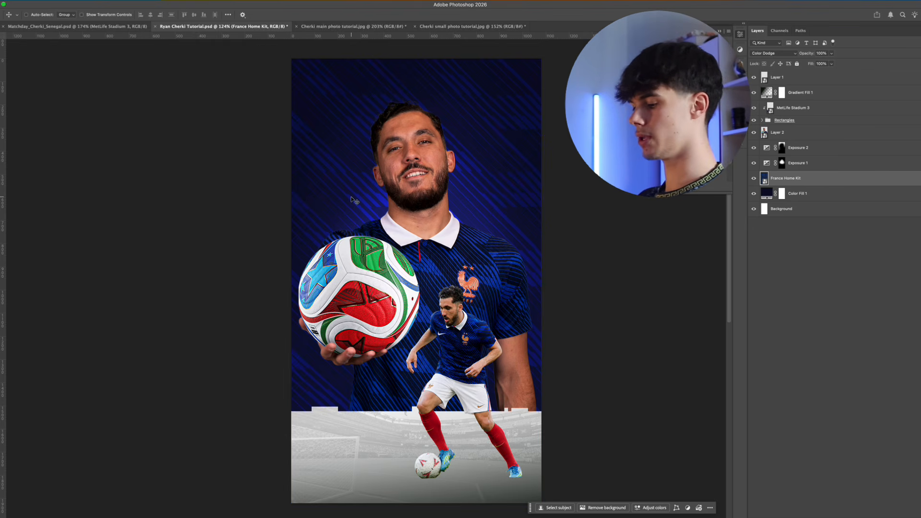
Add a white MATCHDAY heading directly above the France Home Kit layer, set in Druk XXCond Web Super Italic
key(t)
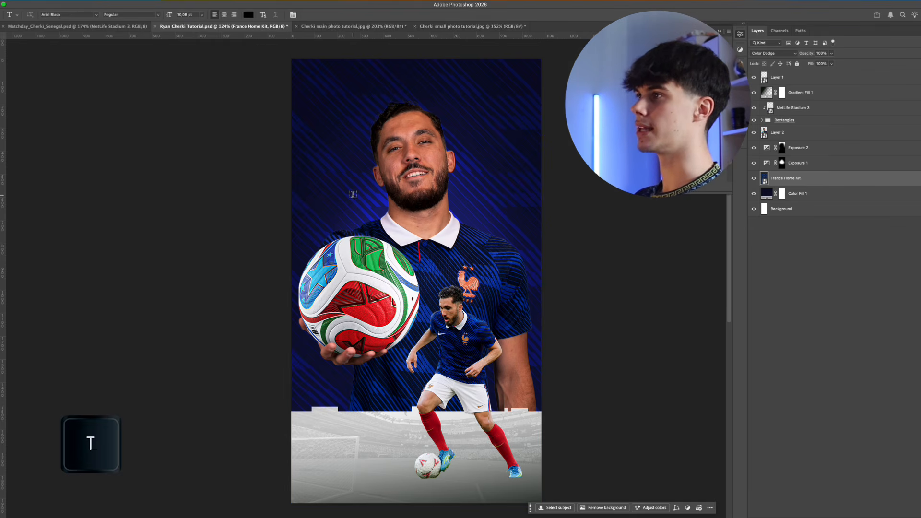
click(352, 194)
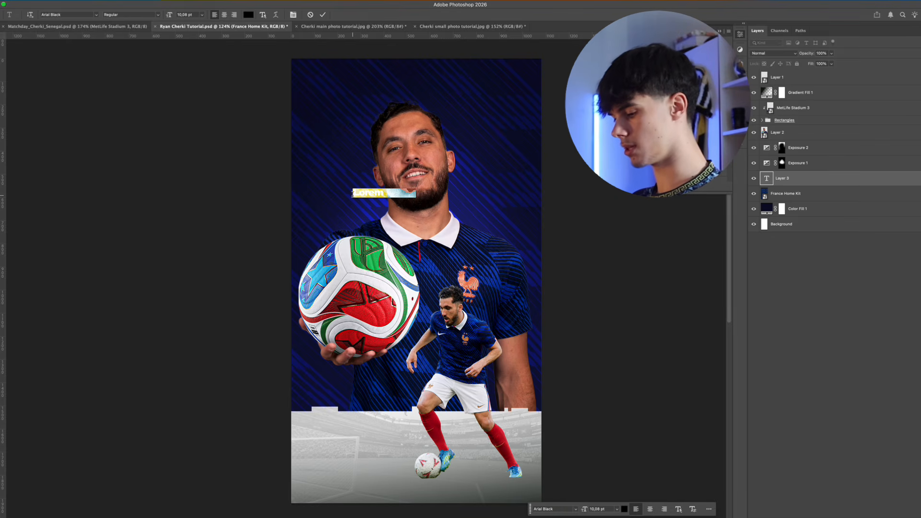
text(MATCHDAY)
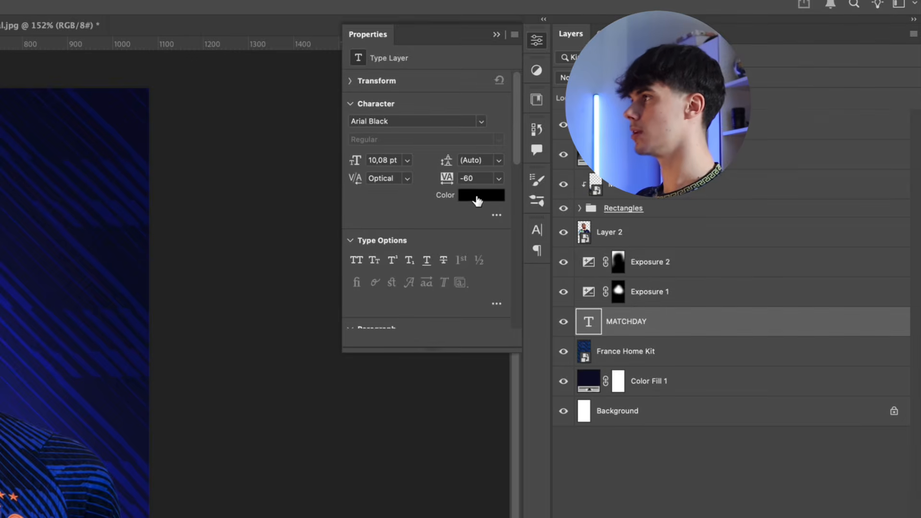
click(475, 198)
drag(9, 331, 3, 316)
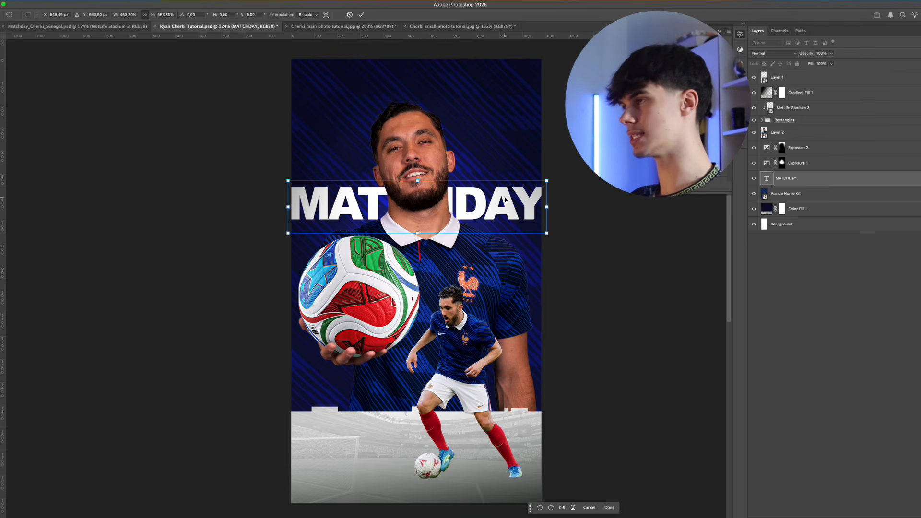
key(Return)
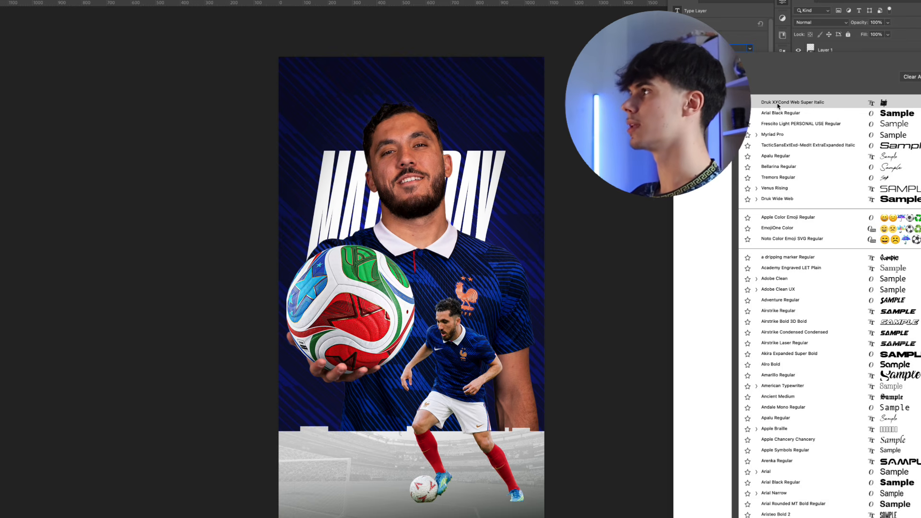
click(794, 105)
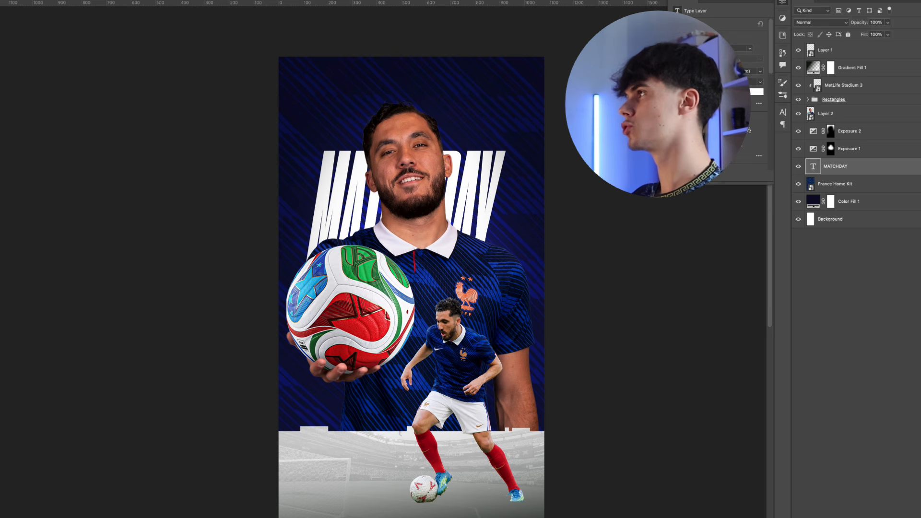
Stretch the MATCHDAY heading across the poster's width behind the player and change its blending mode to merge it with the kit pattern
key(super+t)
drag(506, 125, 539, 129)
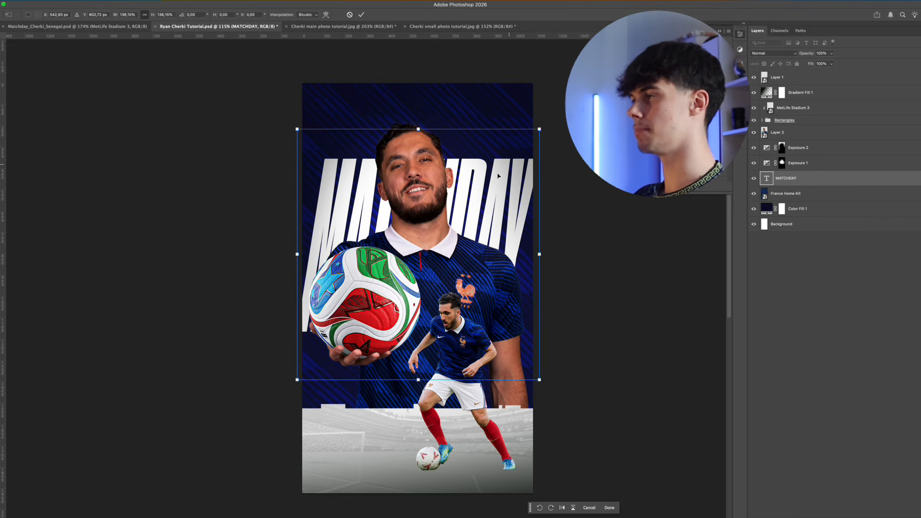
key(Return)
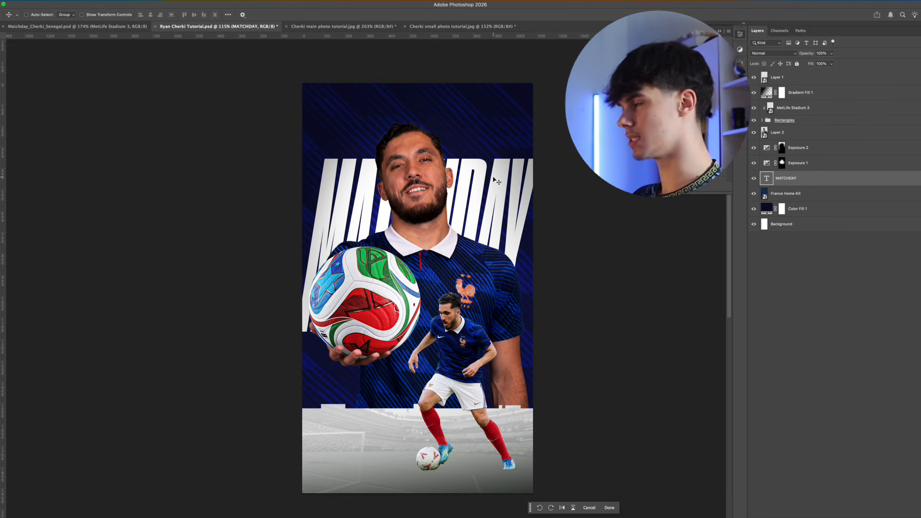
drag(500, 189, 503, 189)
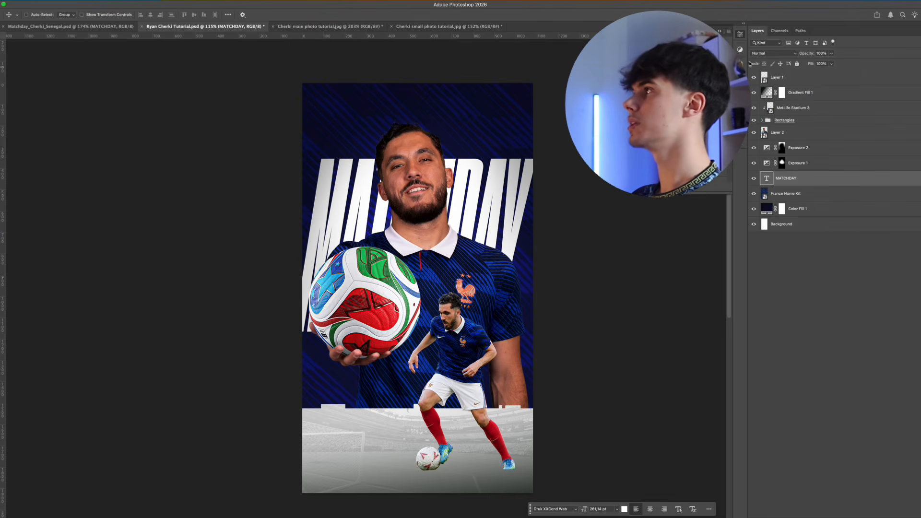
click(775, 54)
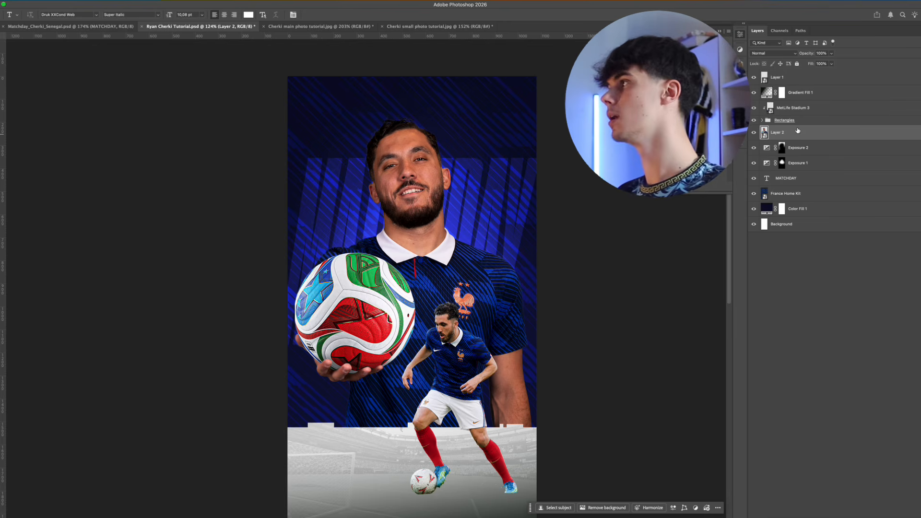
Add an Exposure adjustment clipped to the large player's Layer 2 and raise its exposure strongly
click(879, 513)
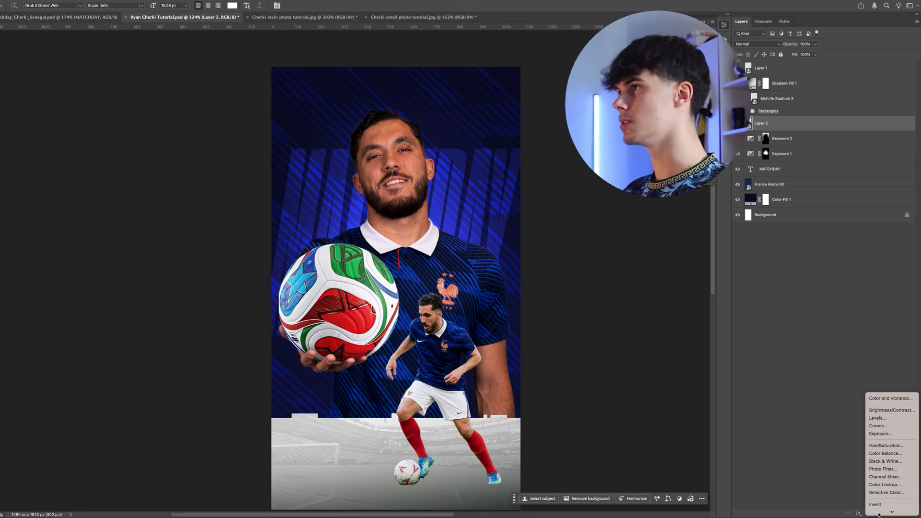
click(893, 434)
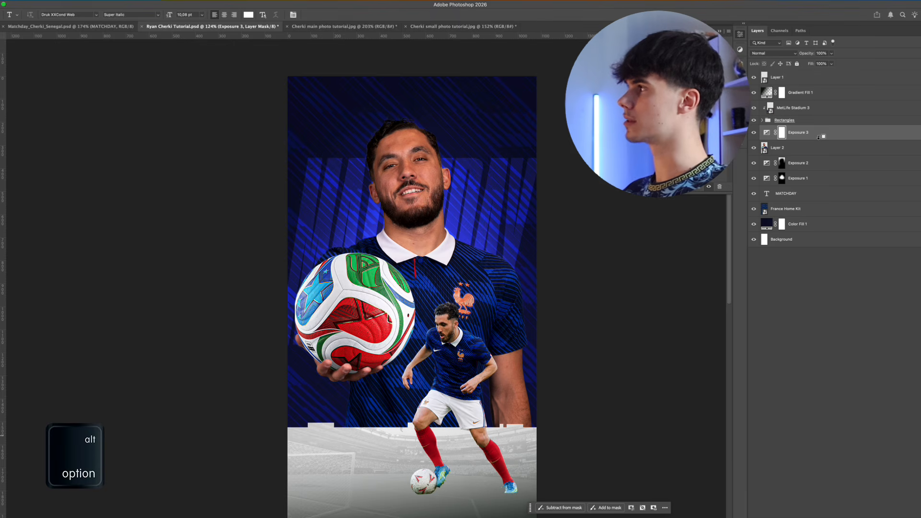
alt+click(820, 137)
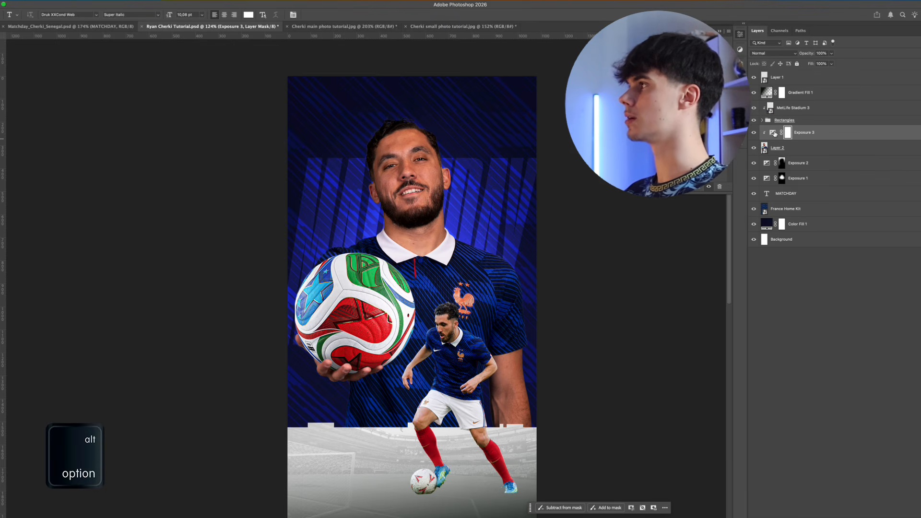
click(773, 132)
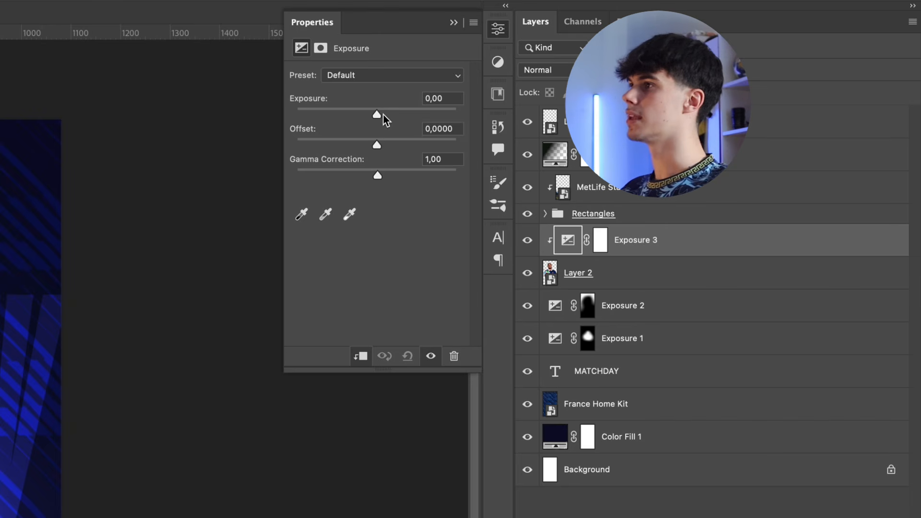
drag(687, 73, 690, 75)
drag(407, 119, 408, 119)
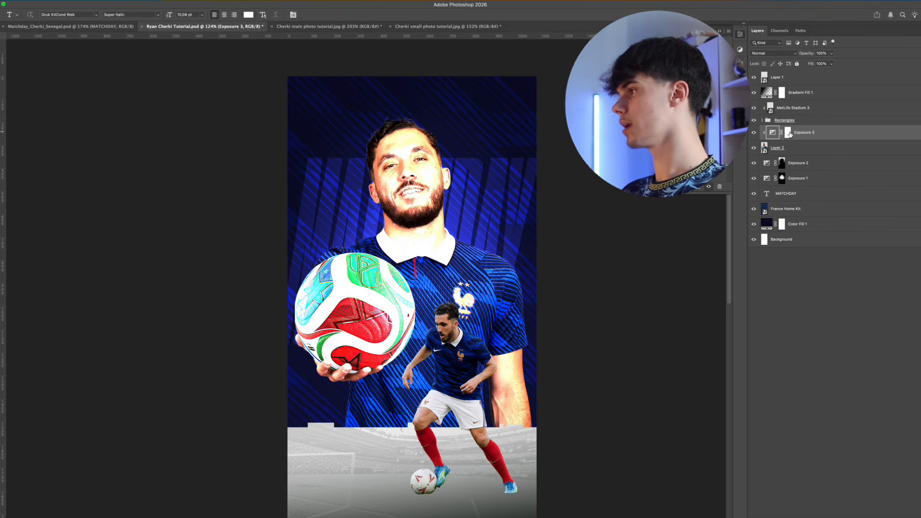
Invert the clipped Exposure 3 mask to black and brush a rim light along the left edge of the player's neck
click(789, 134)
key(super+i)
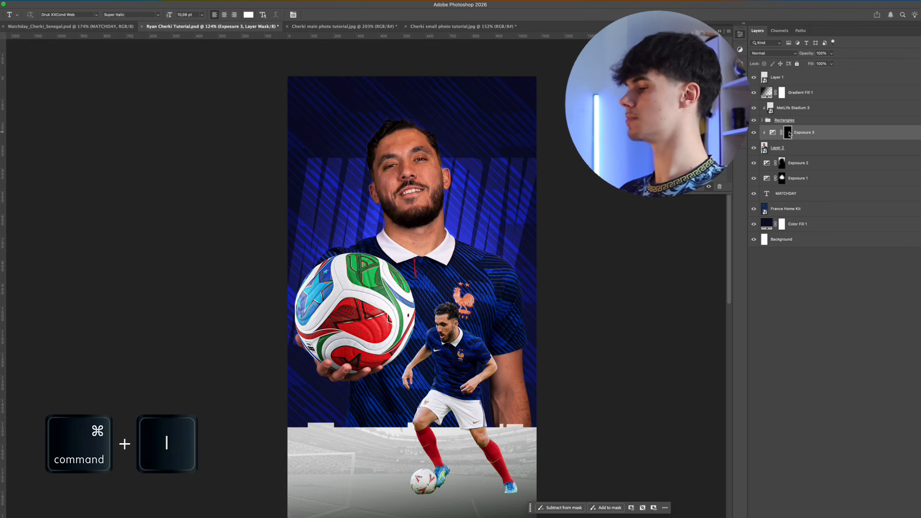
key(b)
drag(303, 227, 300, 227)
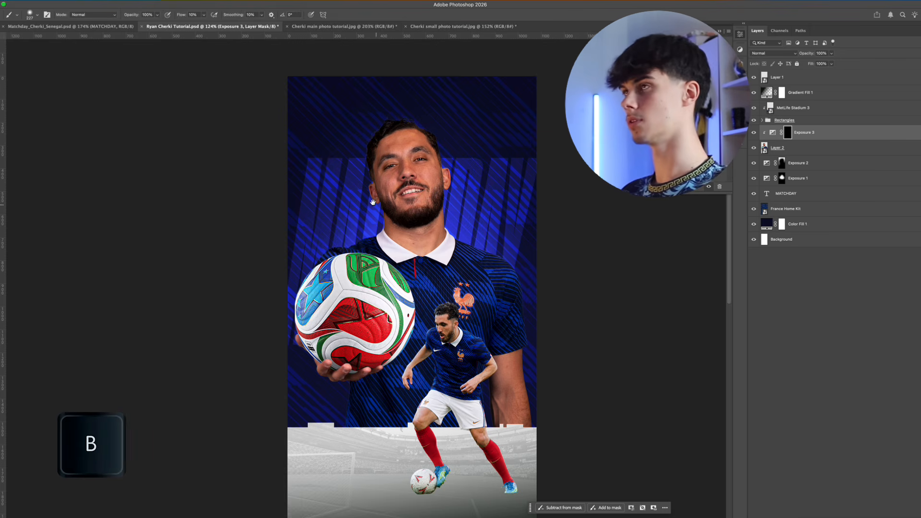
drag(368, 194, 394, 209)
mouse_move(431, 243)
mouse_down()
mouse_move(361, 243)
mouse_move(406, 239)
mouse_up()
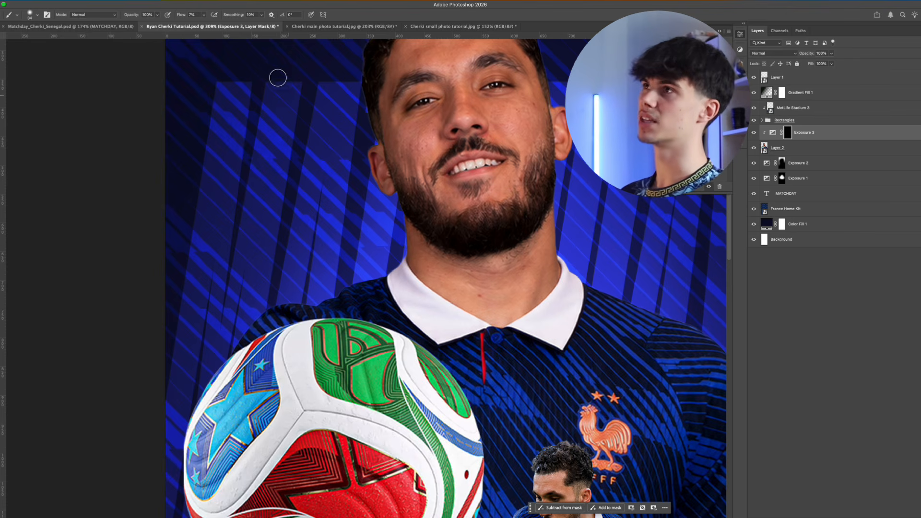
key(bracketleft)
drag(405, 245, 404, 224)
drag(401, 237, 405, 237)
drag(406, 239, 403, 254)
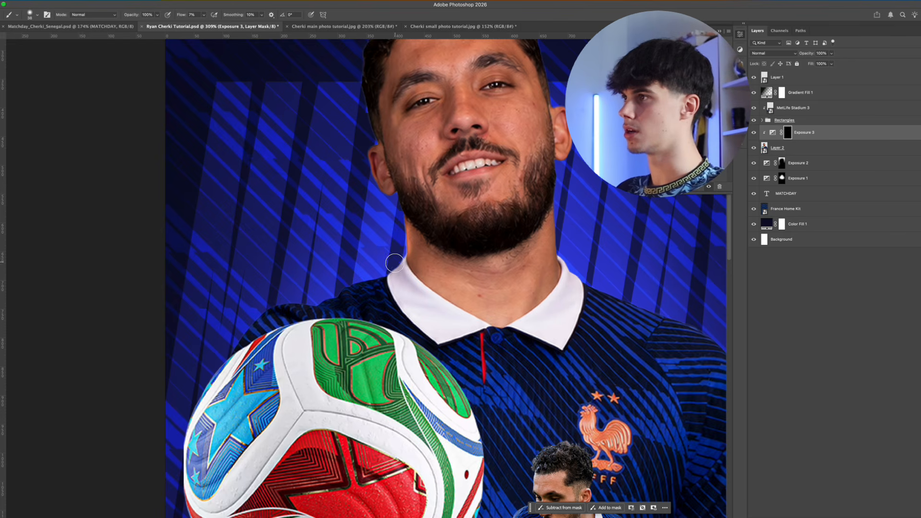
Paint rim-light highlights on the Exposure 3 mask along the left shoulder, the collar and the right side of the neck
drag(303, 302, 320, 308)
drag(319, 308, 255, 321)
mouse_move(406, 257)
mouse_down()
mouse_move(394, 293)
mouse_move(404, 291)
mouse_move(392, 274)
mouse_up()
drag(541, 262, 417, 261)
drag(417, 259, 421, 319)
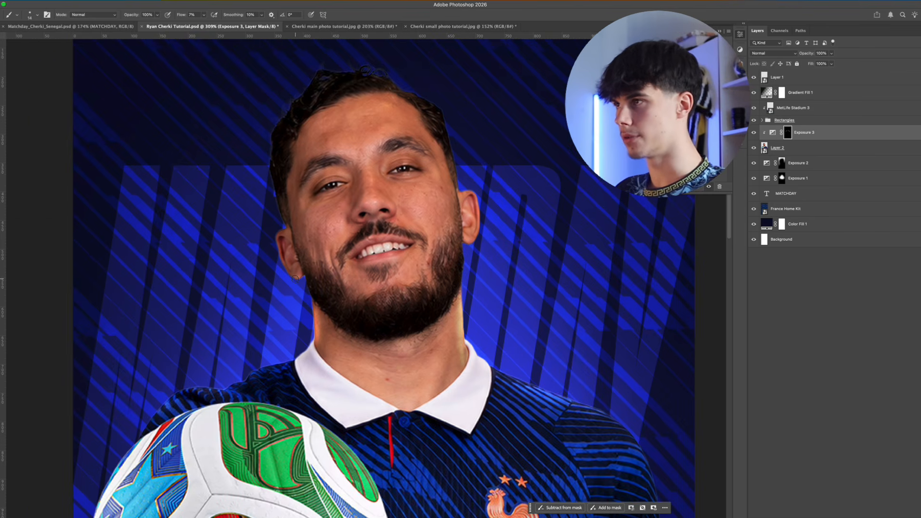
Brush highlights up the player's ear and side of the head, and refine the Exposure 3 mask with the swapped brush colour
mouse_move(278, 239)
mouse_down()
mouse_move(296, 271)
mouse_move(299, 165)
mouse_up()
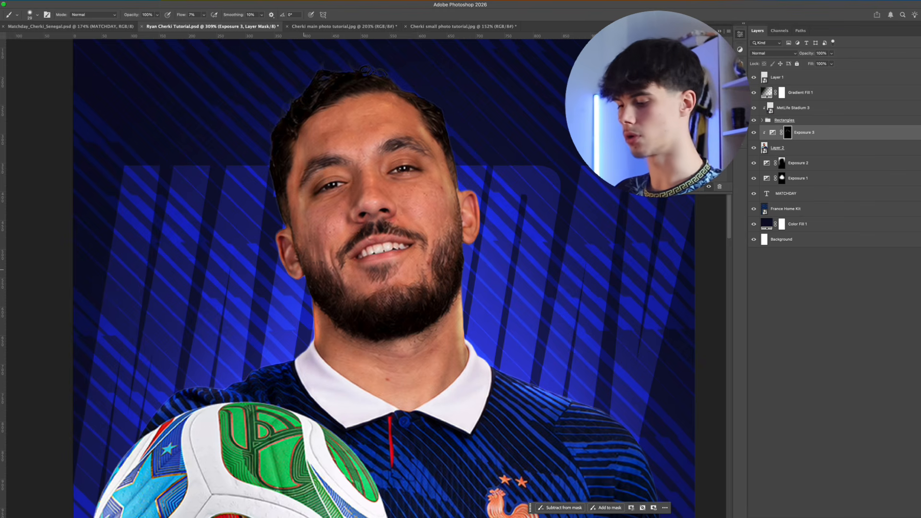
key(x)
ctrl+alt+drag(330, 222, 326, 222)
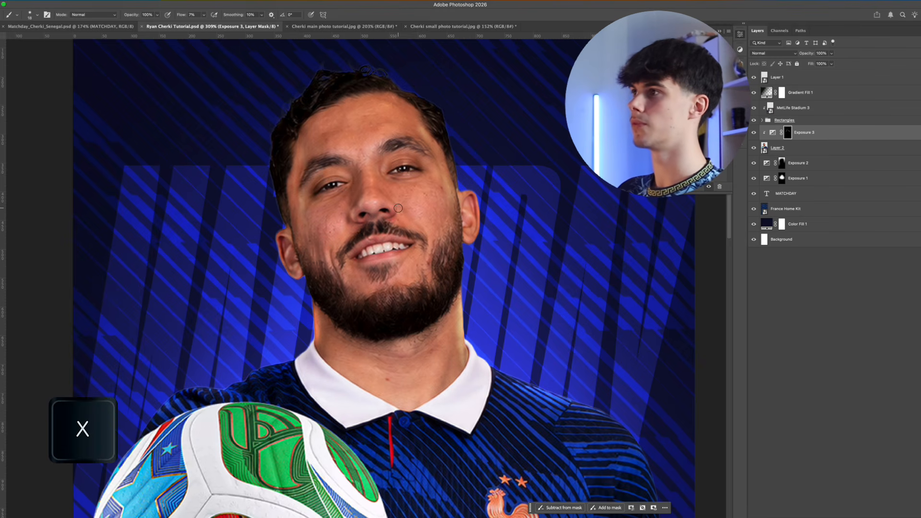
mouse_move(398, 208)
ctrl+alt+mouse_down()
mouse_move(387, 200)
mouse_move(406, 207)
ctrl+alt+mouse_up()
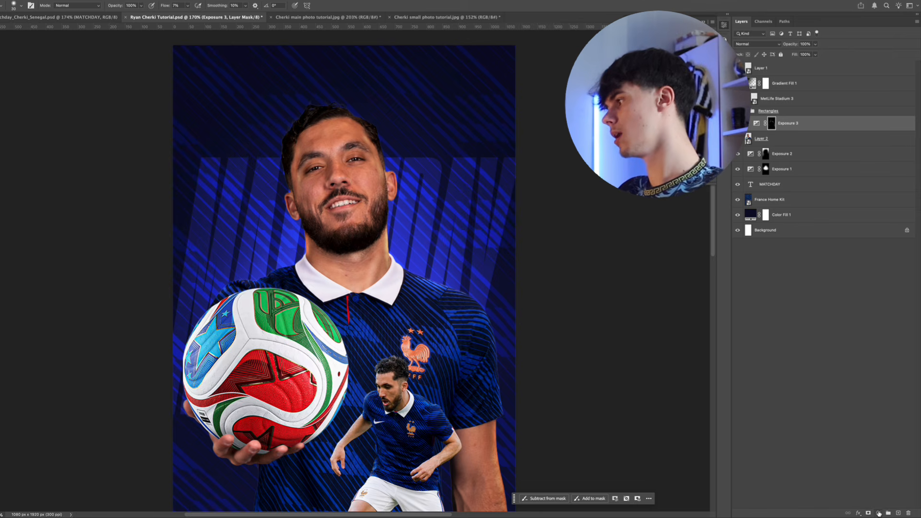
Add a colorized Hue/Saturation adjustment clipped to Layer 2 with hue 230 and saturation 50
click(879, 514)
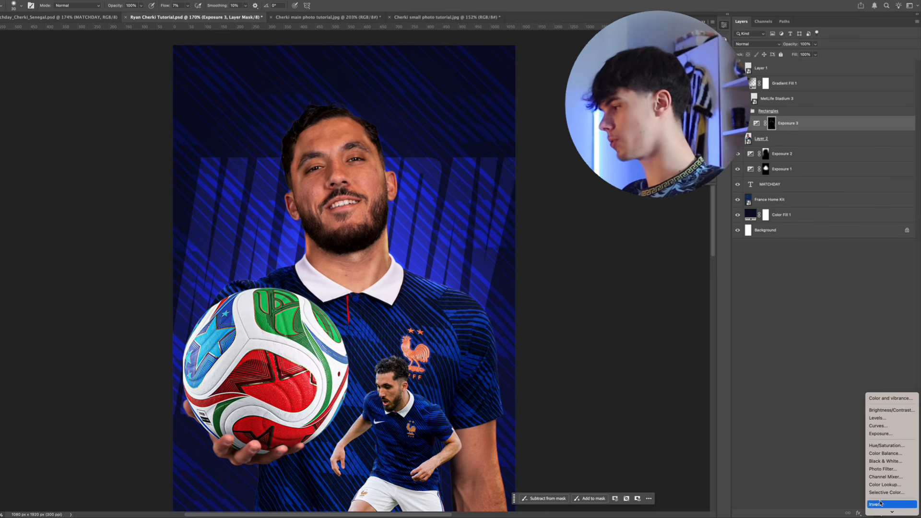
click(888, 449)
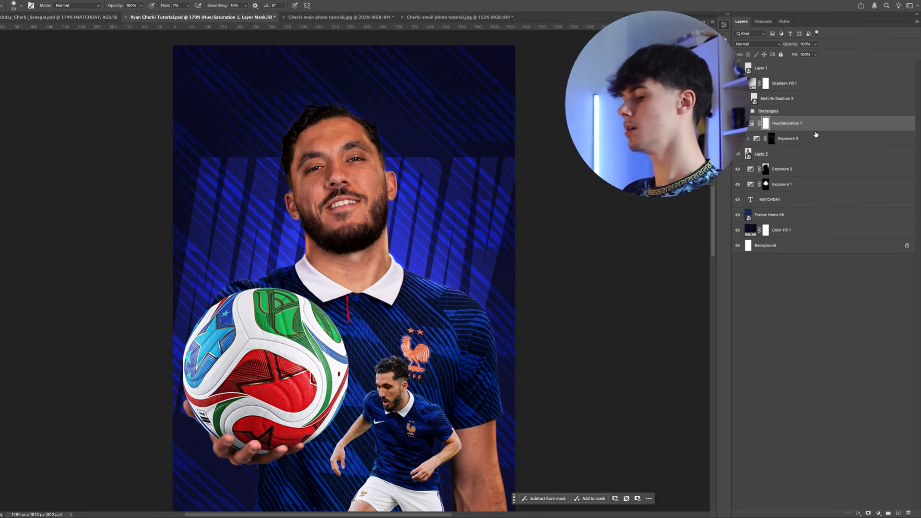
alt+click(816, 133)
click(755, 125)
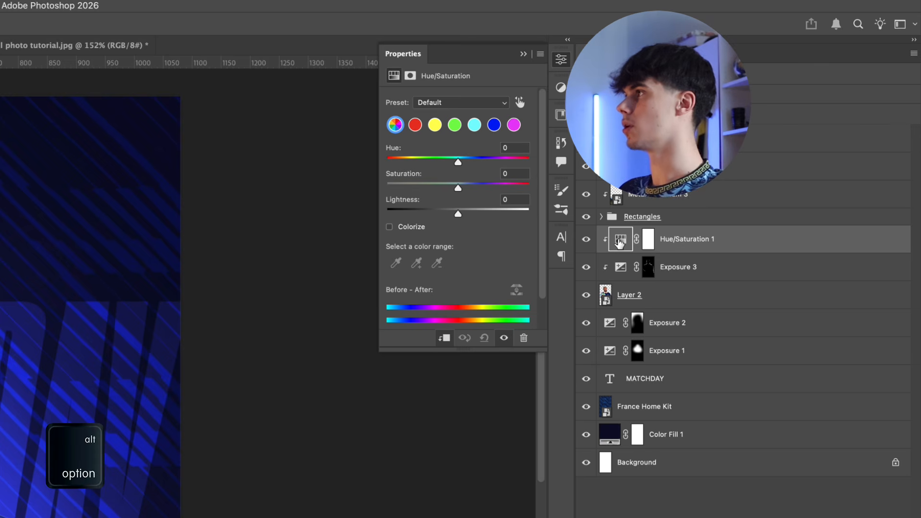
click(391, 227)
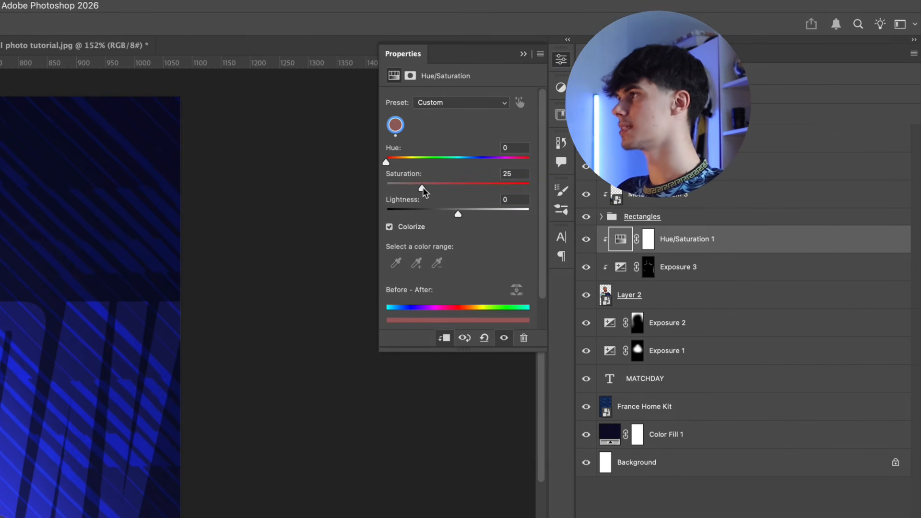
drag(425, 186, 458, 185)
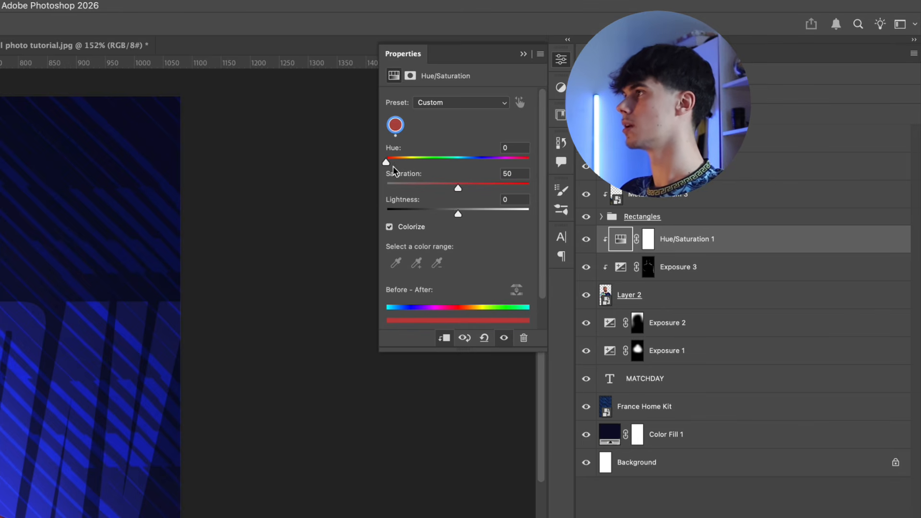
drag(387, 163, 479, 156)
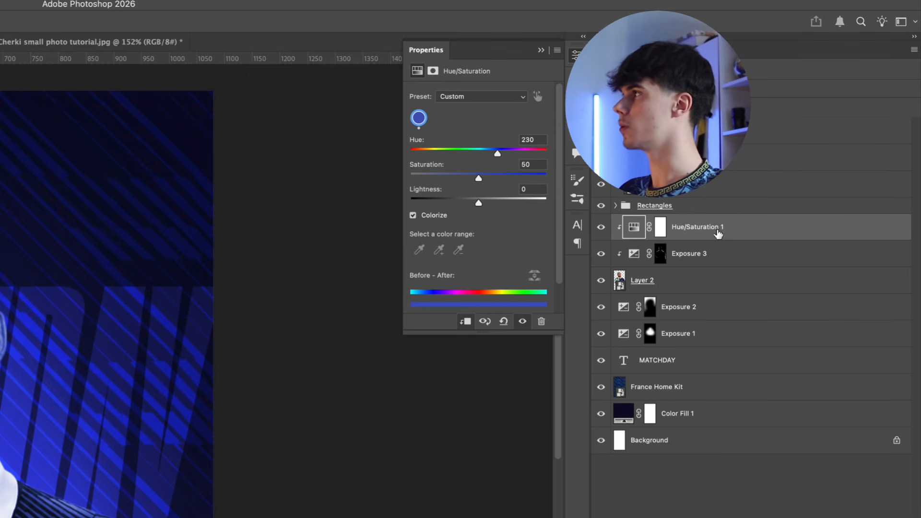
Invert the Hue/Saturation 1 mask to black and move the adjustment beneath Exposure 3
click(661, 227)
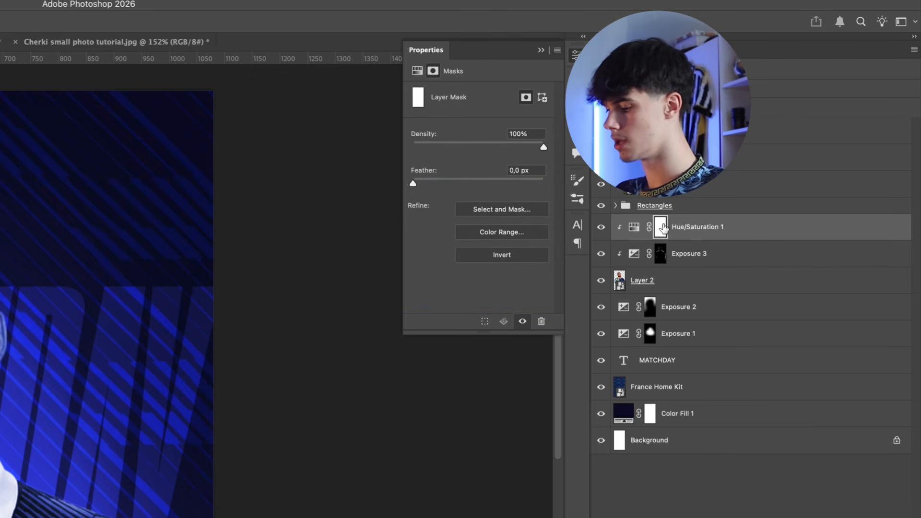
key(super+i)
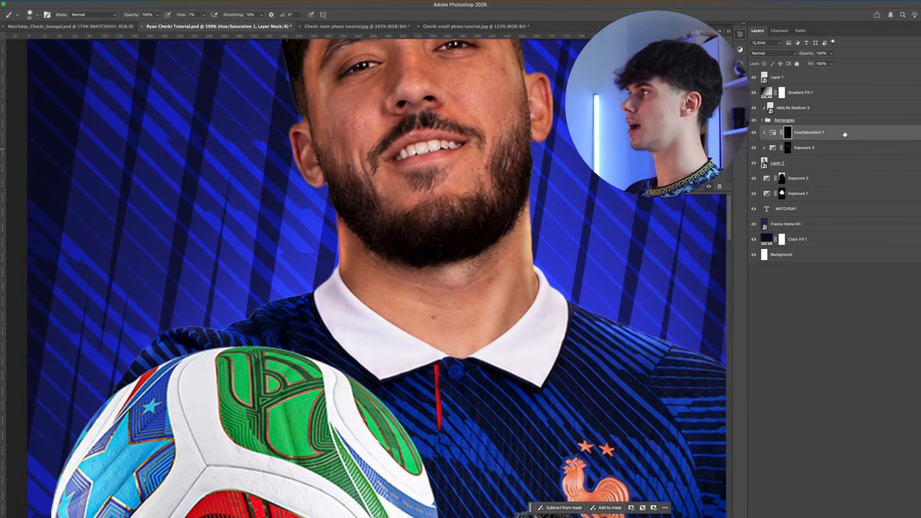
drag(758, 227, 758, 257)
drag(844, 150, 843, 152)
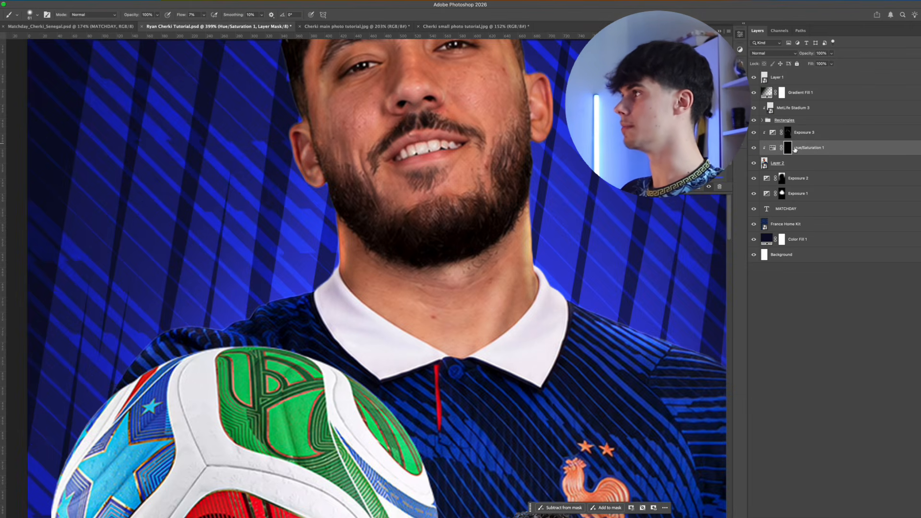
Paint the blue tint on the Hue/Saturation 1 mask along the left edge of the main player's neck and over his left-side ear
key(bracketleft)
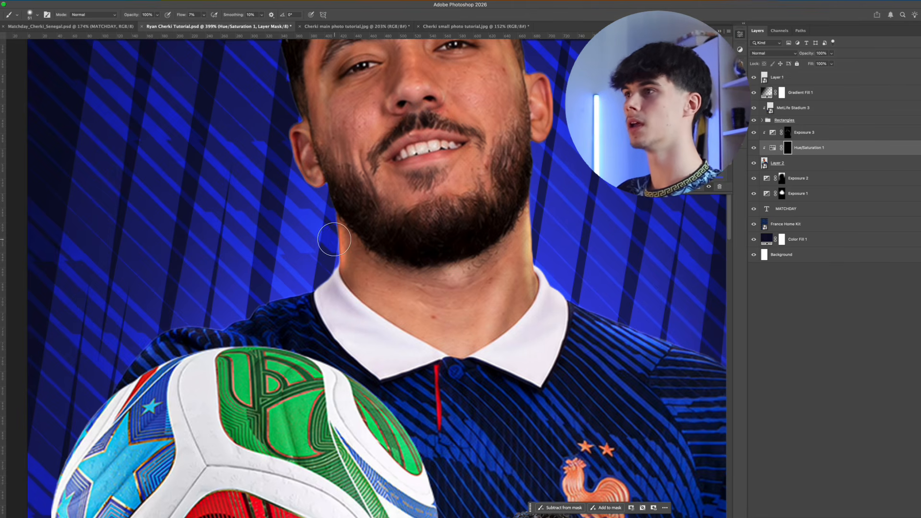
mouse_move(335, 240)
mouse_down()
mouse_move(338, 265)
mouse_move(334, 238)
mouse_move(344, 243)
mouse_move(337, 269)
mouse_move(334, 237)
mouse_move(342, 236)
mouse_move(353, 282)
mouse_move(369, 291)
mouse_move(361, 242)
mouse_move(353, 249)
mouse_move(329, 225)
mouse_move(326, 265)
mouse_up()
key(x)
key(bracketleft)
key(bracketleft)
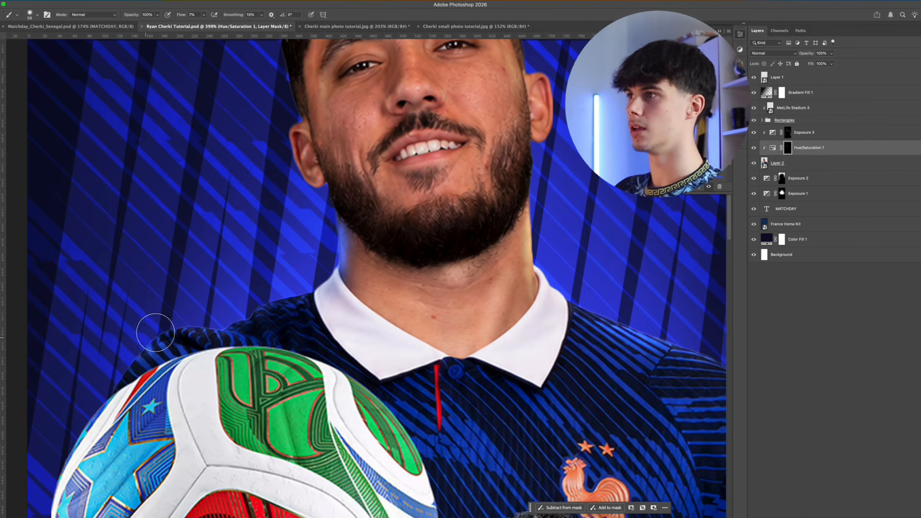
scroll(294, 274, up, 3)
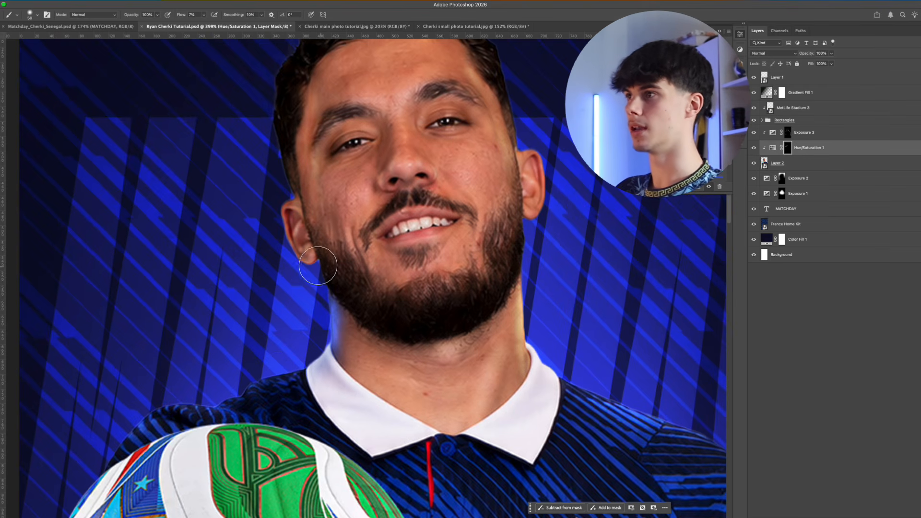
drag(317, 265, 310, 265)
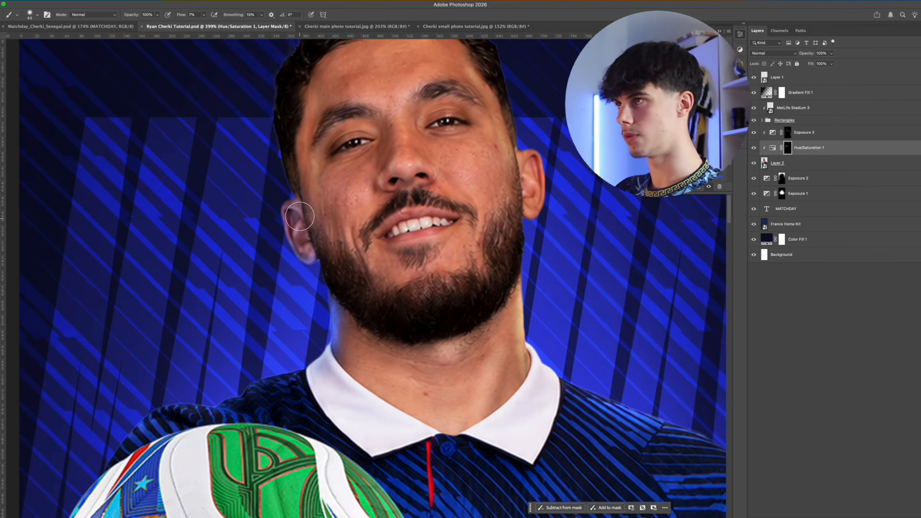
mouse_move(292, 202)
mouse_down()
mouse_move(284, 206)
mouse_move(286, 254)
mouse_move(303, 264)
mouse_up()
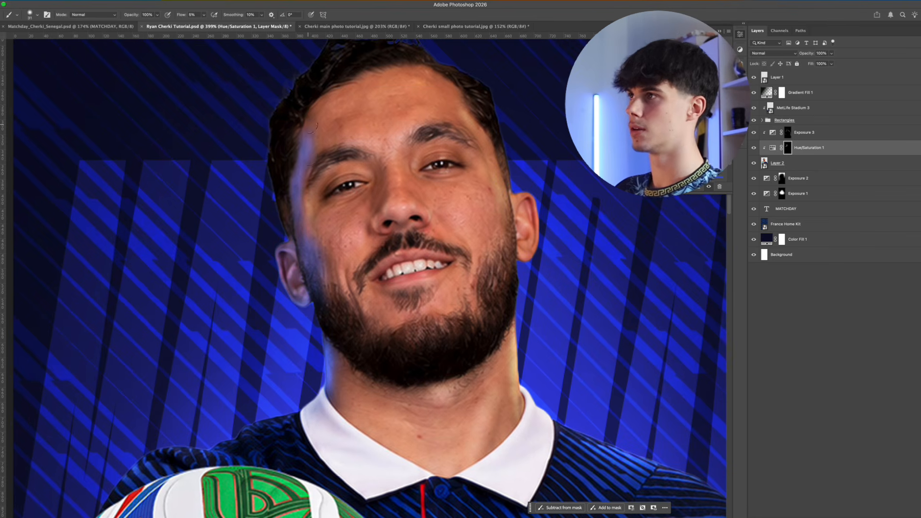
Paint the blue tint on the Hue/Saturation 1 mask along both sides of the player's face and the right side of his neck
drag(316, 207, 330, 253)
scroll(352, 175, down, 2)
drag(490, 350, 509, 350)
mouse_move(488, 312)
mouse_down()
mouse_move(481, 343)
mouse_move(475, 368)
mouse_up()
mouse_move(473, 184)
mouse_down()
mouse_move(446, 122)
mouse_move(497, 235)
mouse_move(460, 182)
mouse_up()
drag(446, 163, 421, 156)
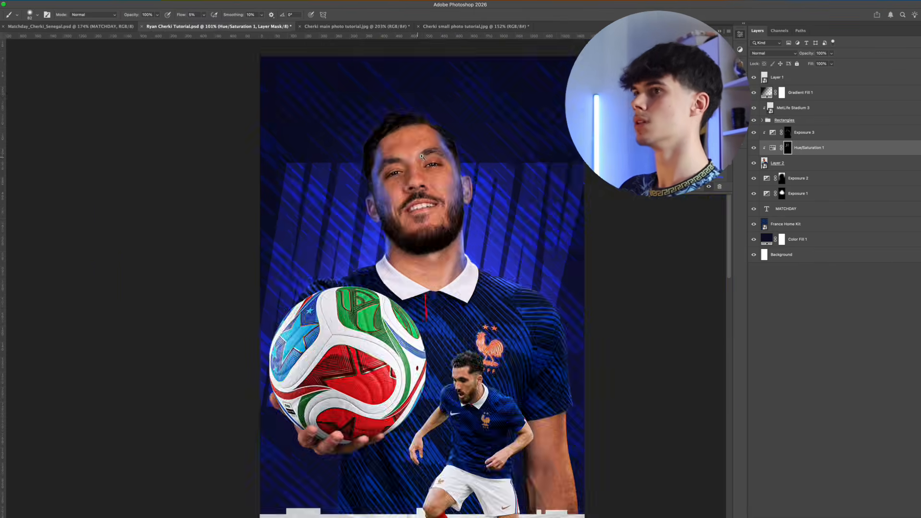
Extend the Hue/Saturation 1 mask's blue tint to the side of the nose, the fingers holding the ball and the outer forearm
scroll(421, 157, up, 5)
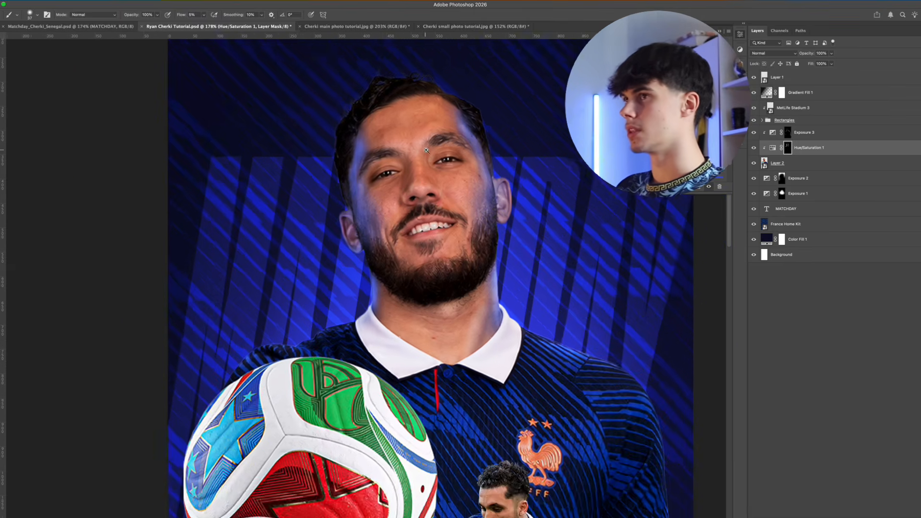
mouse_move(434, 194)
mouse_down()
mouse_move(412, 193)
mouse_move(407, 211)
mouse_move(444, 196)
mouse_up()
scroll(399, 191, up, 1)
scroll(446, 197, down, 6)
scroll(456, 321, up, 5)
mouse_move(292, 331)
mouse_down()
mouse_move(307, 331)
mouse_move(272, 304)
mouse_up()
drag(280, 309, 337, 360)
drag(657, 341, 401, 276)
drag(478, 293, 473, 358)
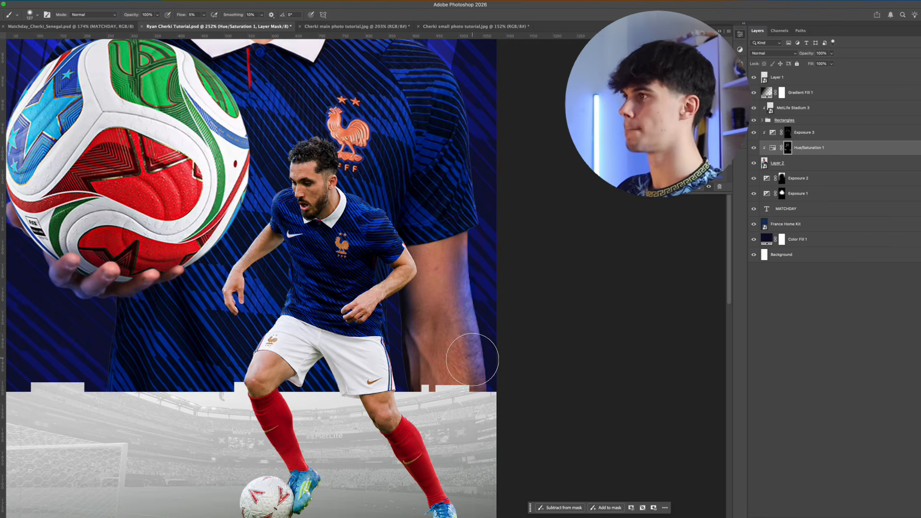
scroll(473, 358, down, 4)
drag(360, 160, 402, 259)
Add a Color Balance adjustment clipped to Layer 2 with midtones at Cyan-Red -9 and Yellow-Blue +19, comparing it on and off
key(v)
drag(372, 213, 375, 214)
click(805, 164)
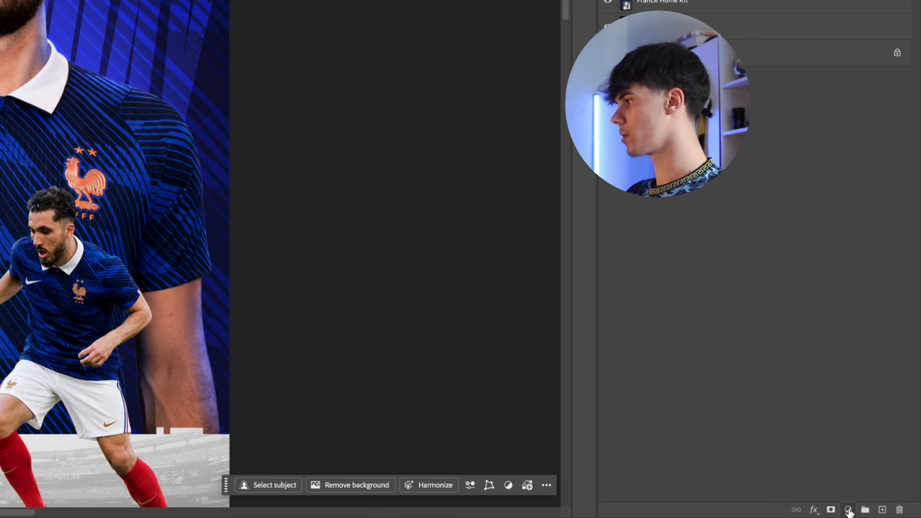
click(848, 510)
click(855, 407)
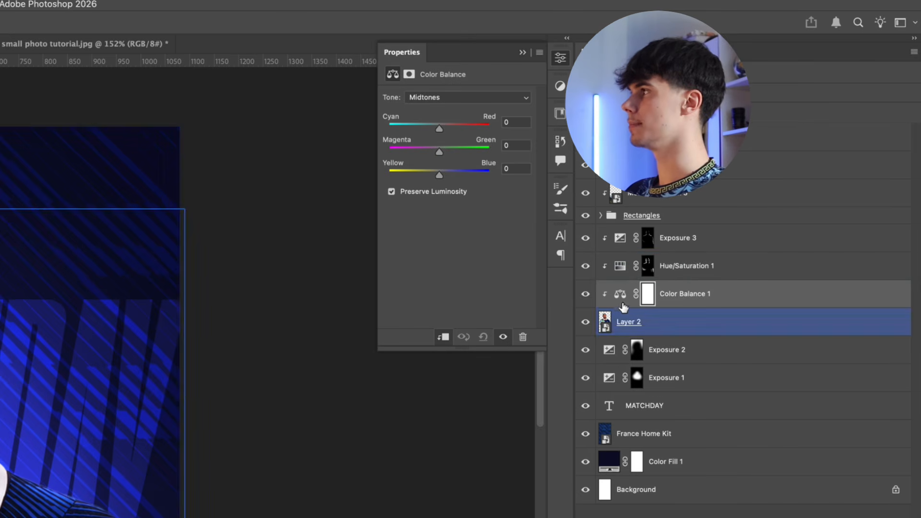
click(623, 297)
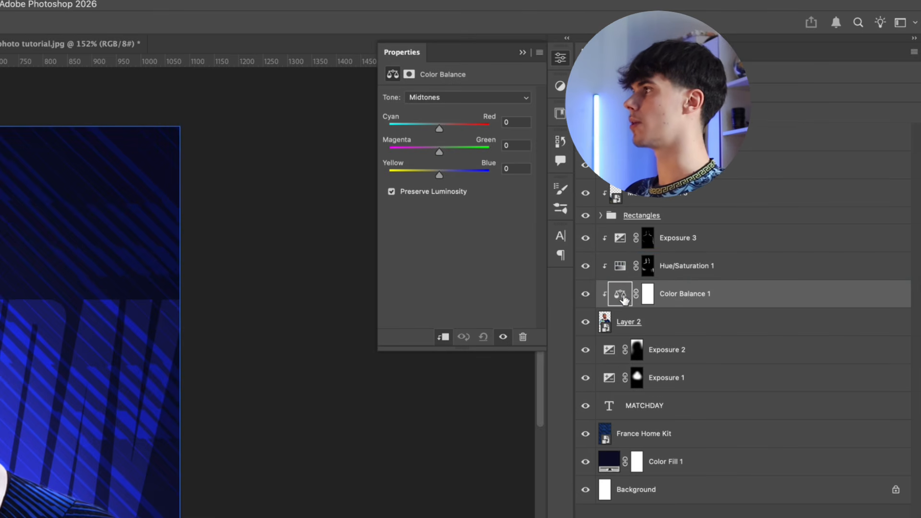
drag(440, 172, 450, 172)
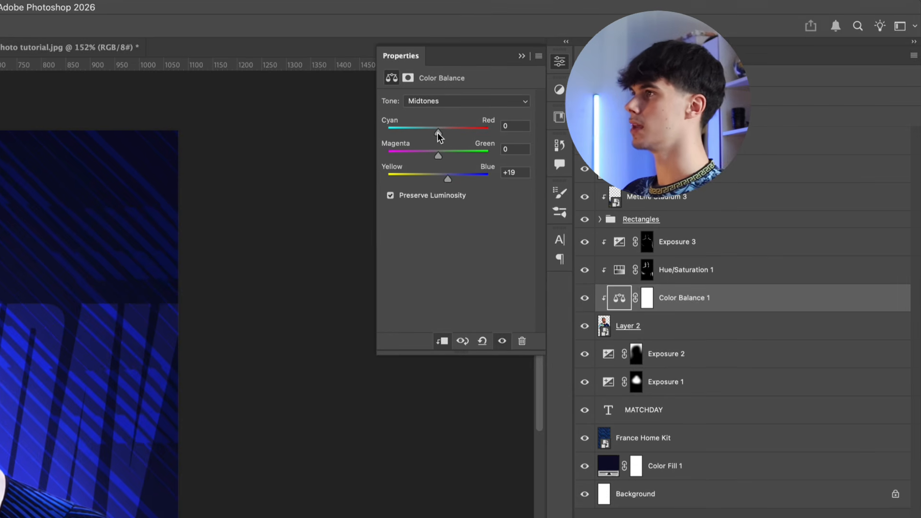
drag(439, 128, 437, 129)
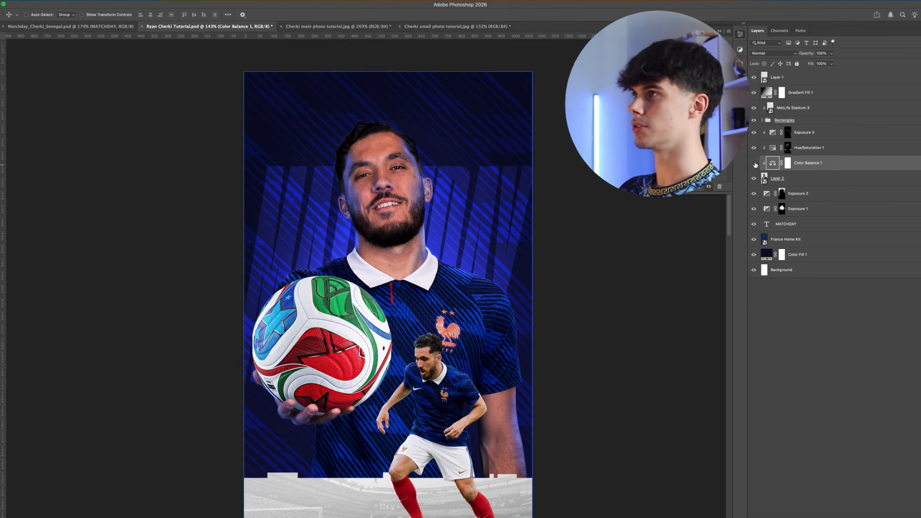
click(755, 163)
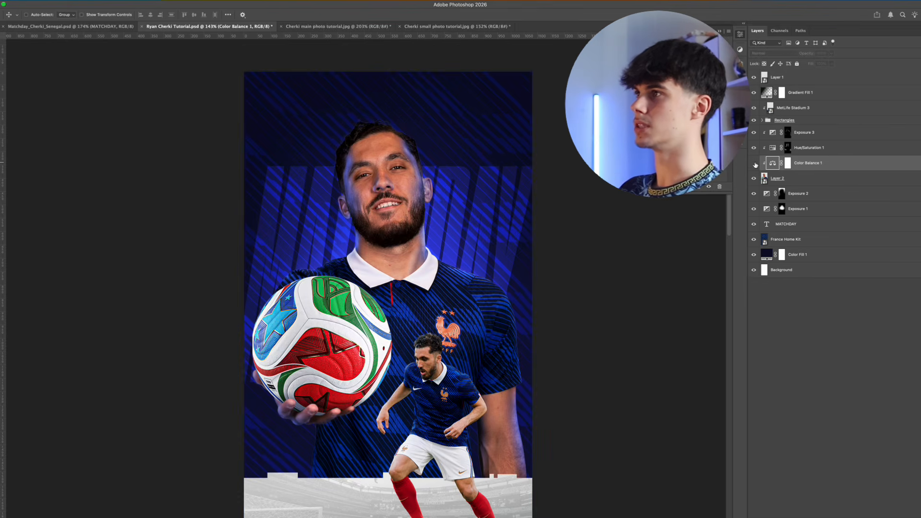
click(755, 164)
Add a bright blue Solid Color fill layer directly above Exposure 3
super+click(416, 222)
scroll(415, 222, up, 3)
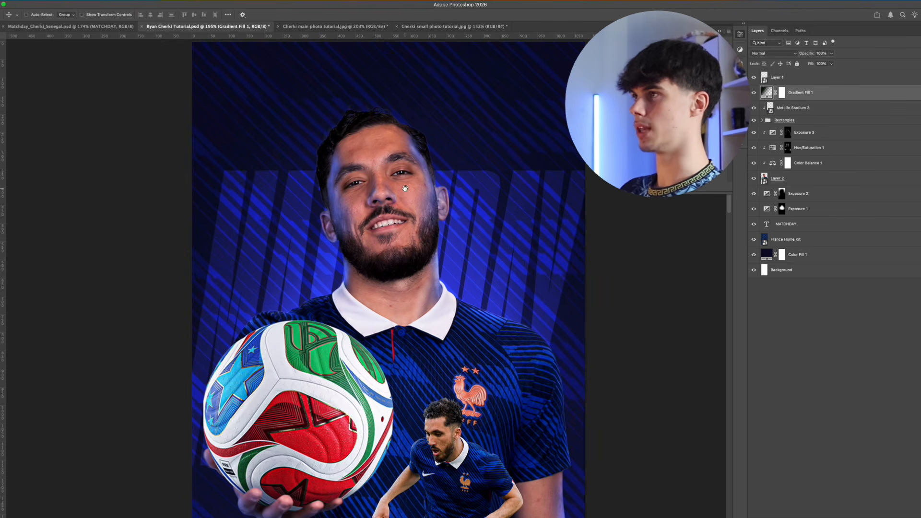
click(836, 131)
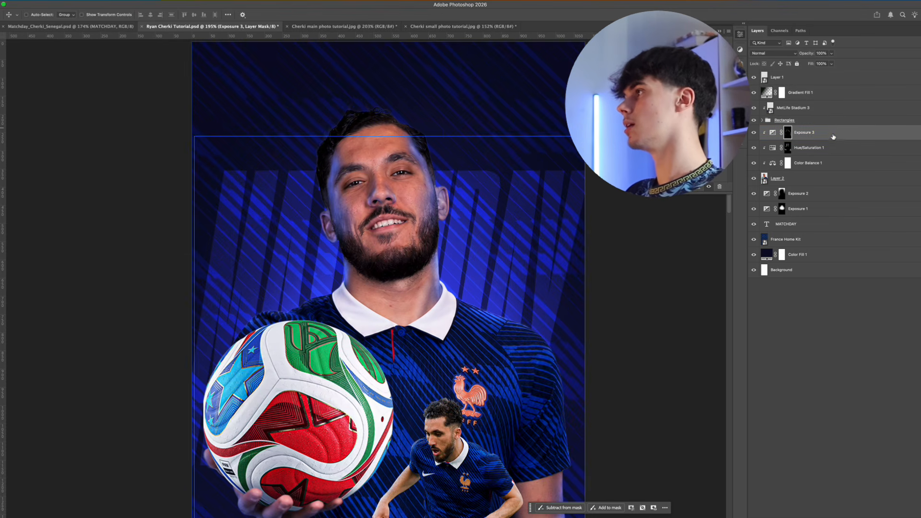
click(773, 133)
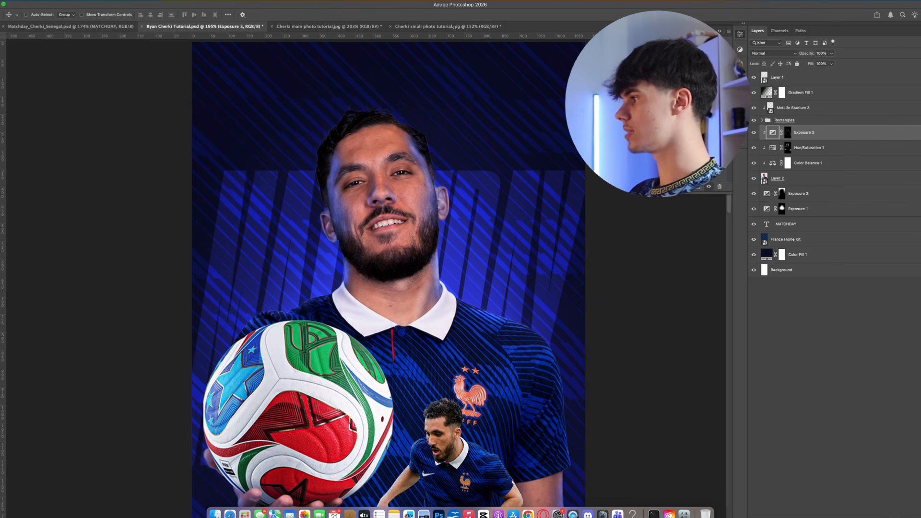
click(887, 516)
click(901, 504)
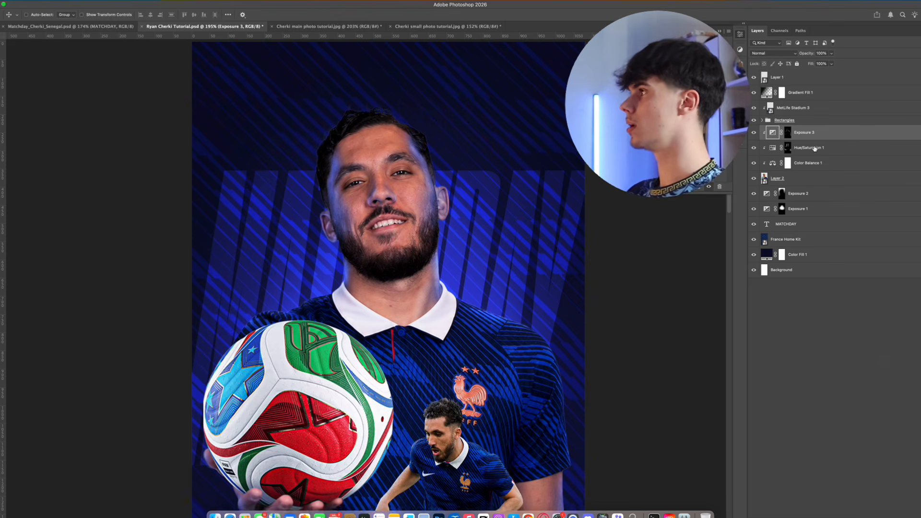
drag(422, 215, 433, 204)
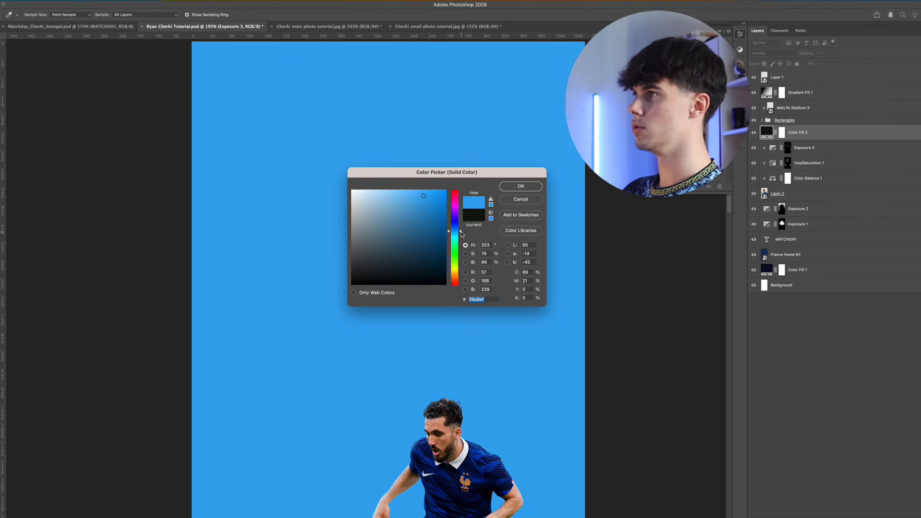
drag(462, 233, 461, 228)
click(530, 187)
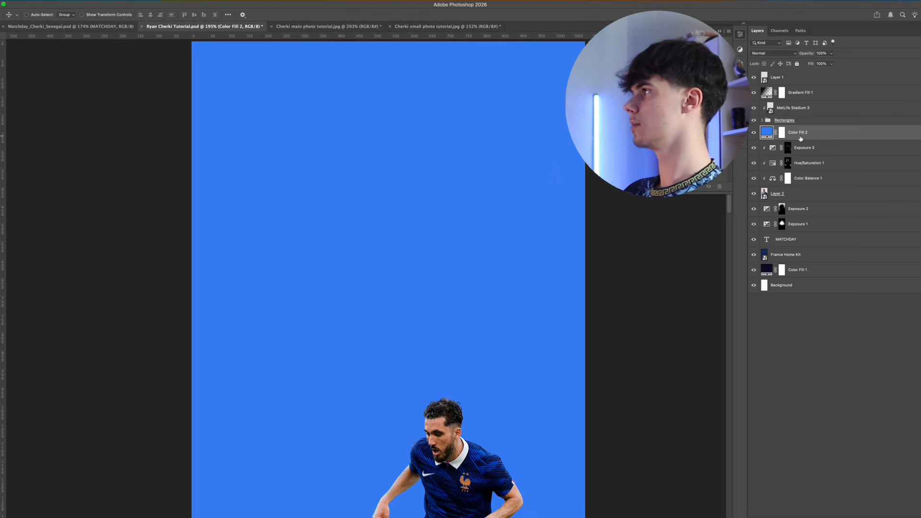
Clip Color Fill 2 to the main player's layer stack and invert its mask to black
alt+click(788, 138)
key(b)
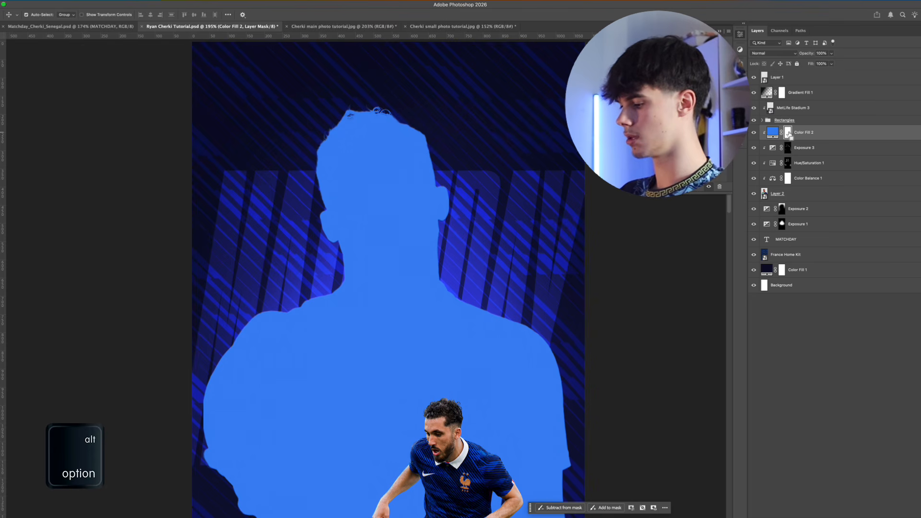
key(ctrl+i)
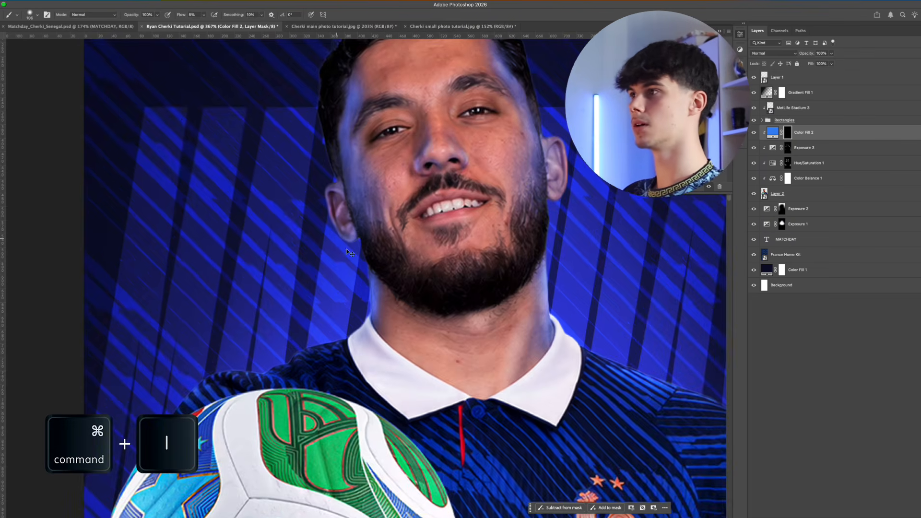
Paint a blue rim light on the Color Fill 2 mask at 3% flow along the left side of the neck and left shoulder
key(shift+0)
key(shift+3)
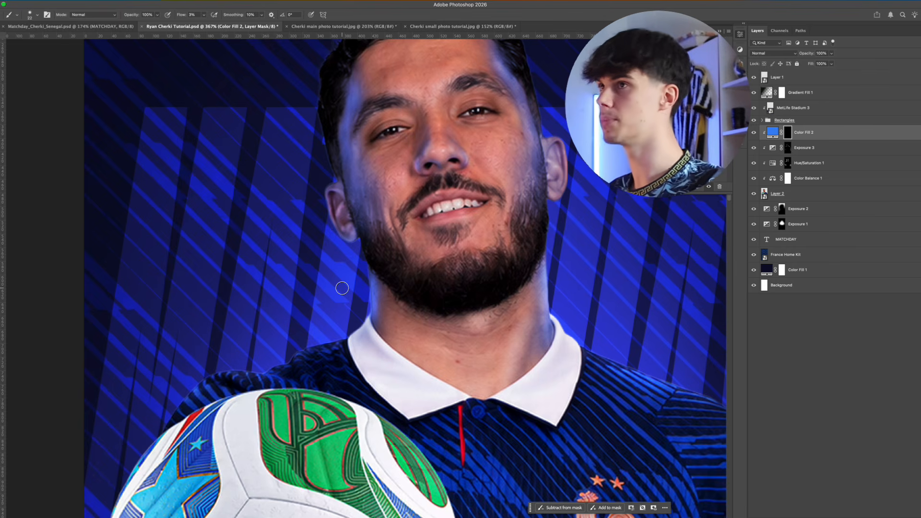
ctrl+alt+drag(383, 311, 374, 299)
scroll(371, 314, down, 2)
scroll(370, 314, left, 2)
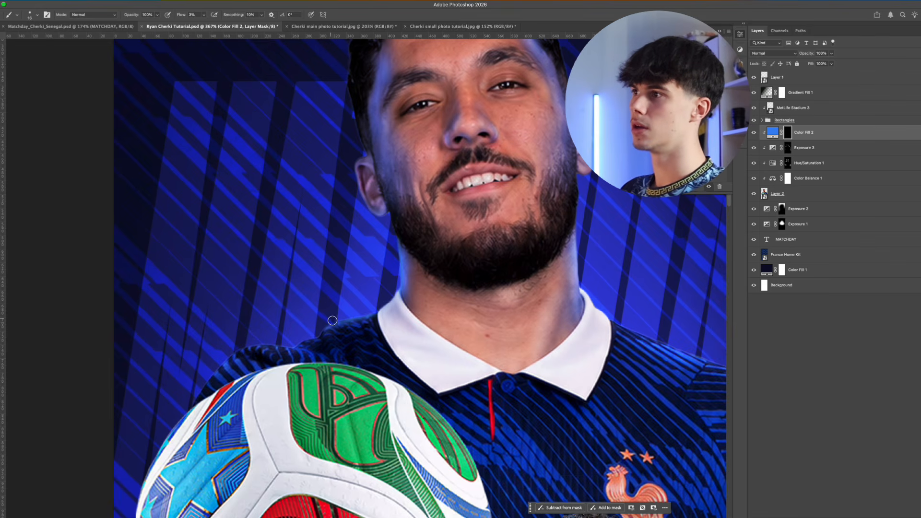
mouse_move(332, 320)
ctrl+alt+mouse_down()
mouse_move(329, 328)
mouse_move(379, 315)
ctrl+alt+mouse_up()
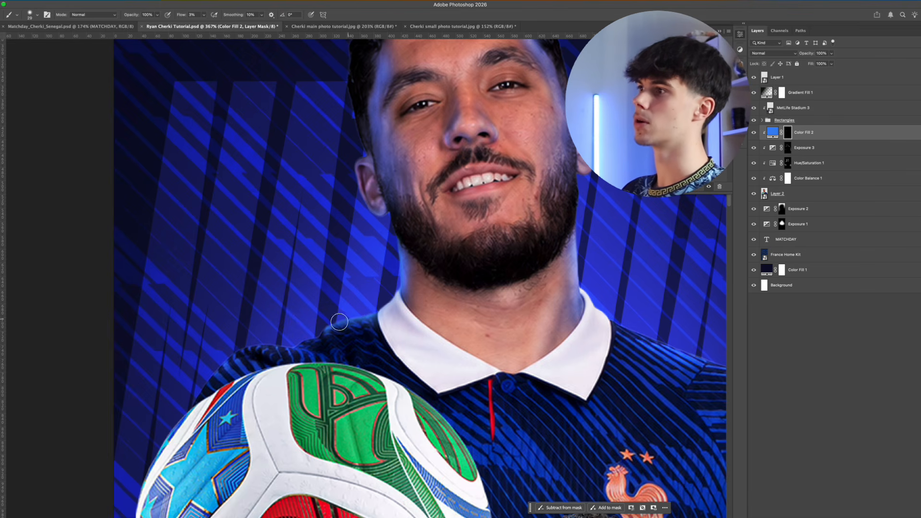
drag(309, 340, 283, 344)
drag(283, 344, 245, 356)
ctrl+alt+drag(300, 351, 294, 349)
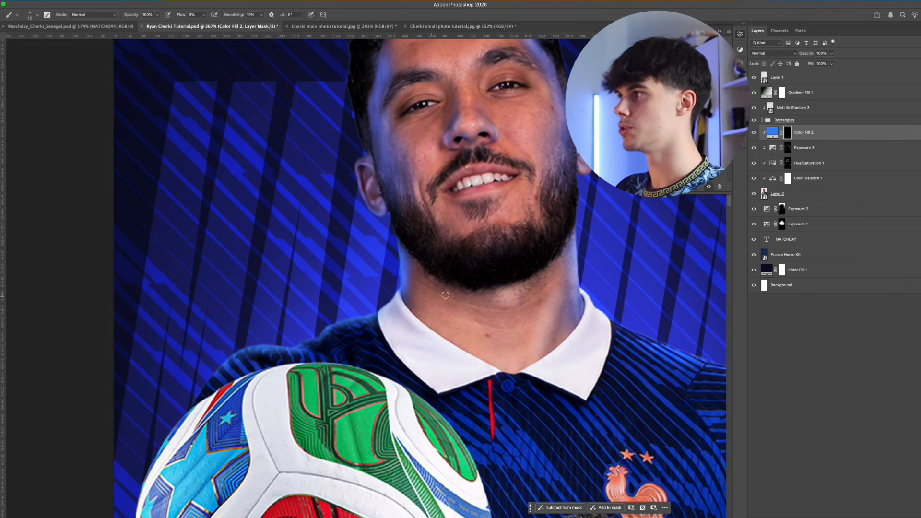
Paint the blue rim light on the Color Fill 2 mask along the right shoulder and the side of the head
scroll(445, 295, right, 5)
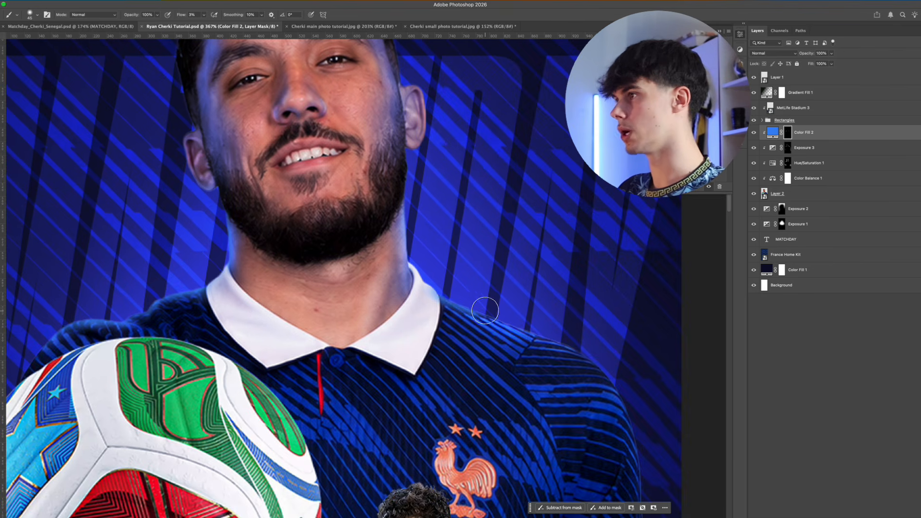
drag(485, 311, 558, 339)
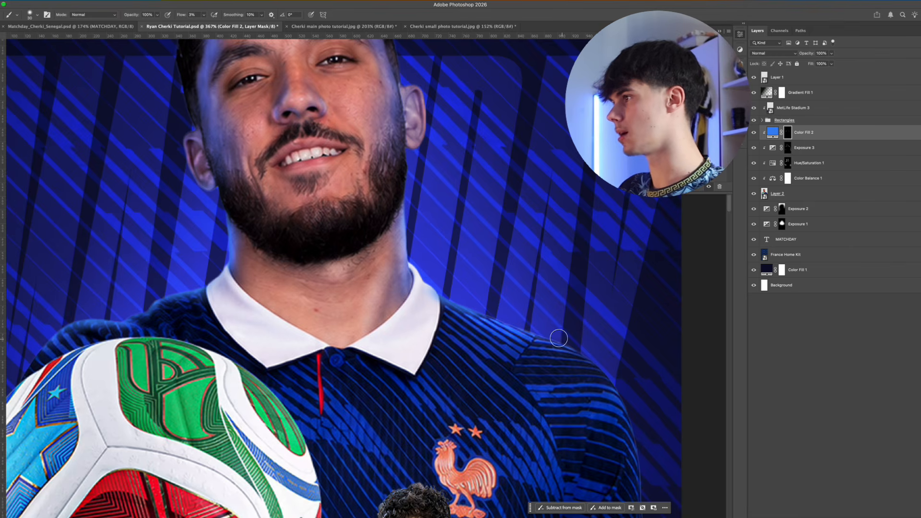
drag(559, 339, 588, 358)
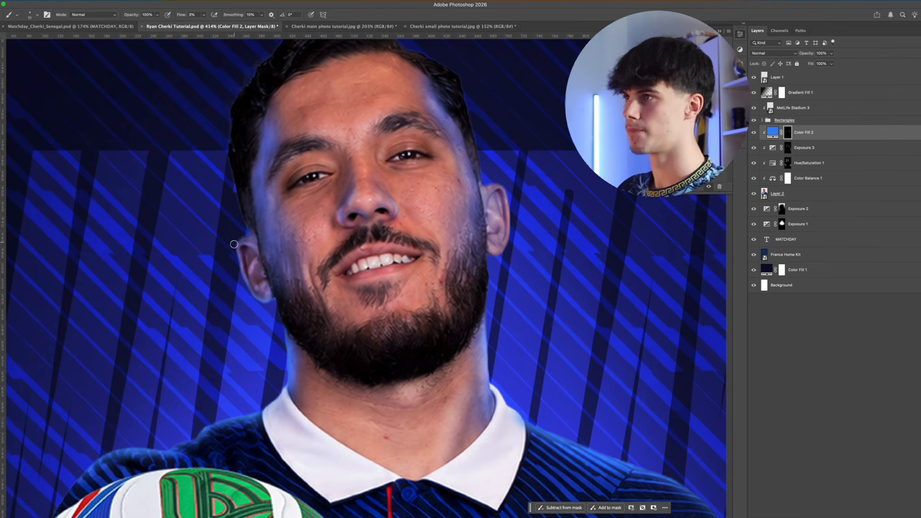
drag(480, 177, 463, 112)
drag(250, 232, 232, 176)
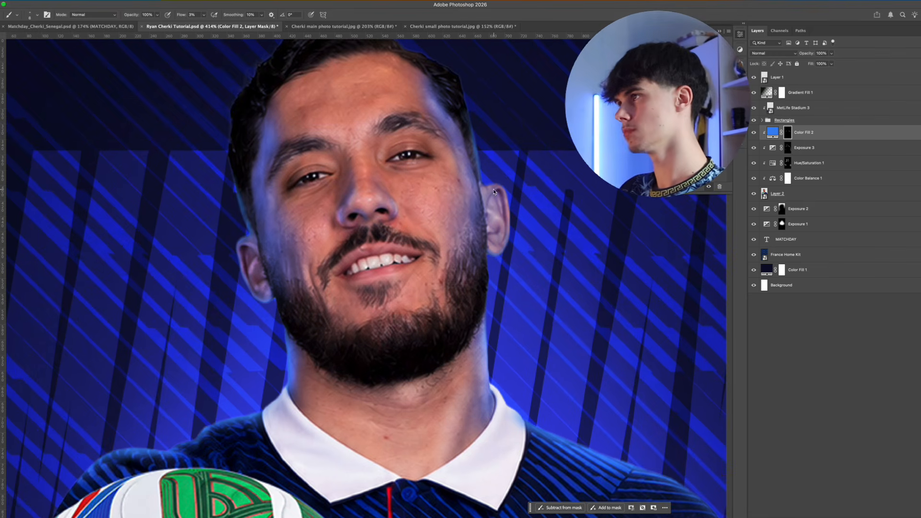
Compare the lighting layers on and off, and brush fine blue highlights along the beard edges on the Color Fill 2 mask at 10% flow
click(753, 132)
click(754, 133)
click(754, 163)
click(754, 163)
scroll(358, 192, down, 5)
scroll(263, 398, up, 5)
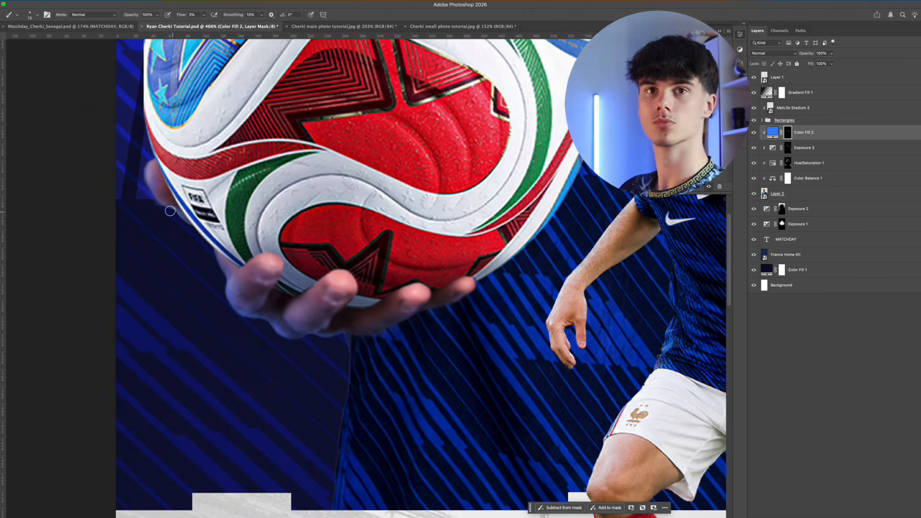
scroll(170, 211, down, 5)
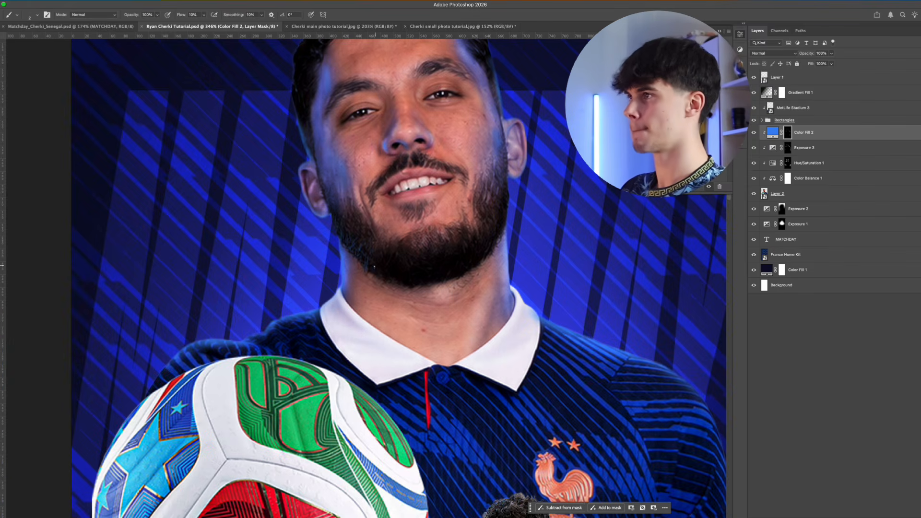
drag(500, 221, 508, 189)
key(v)
scroll(496, 226, down, 6)
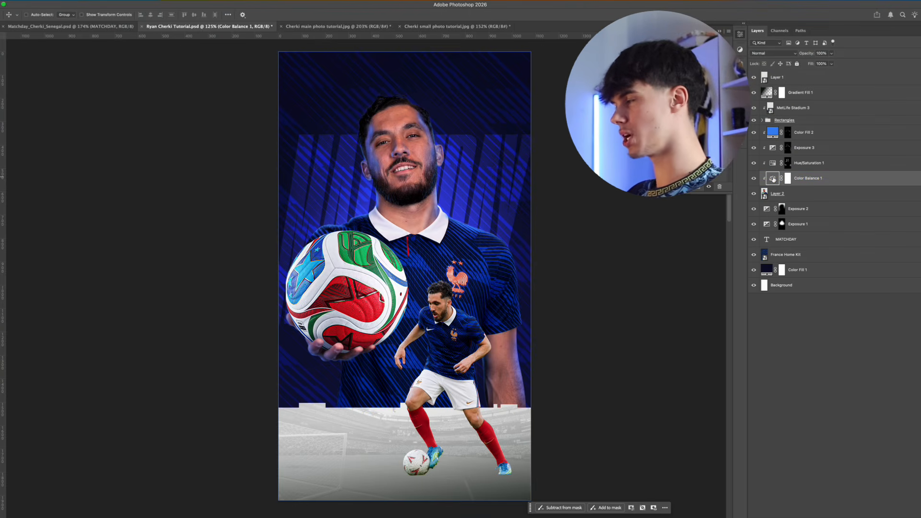
Copy the Color Balance 1 adjustment and paste it above Layer 1 as a clipped adjustment on the smaller player
click(773, 179)
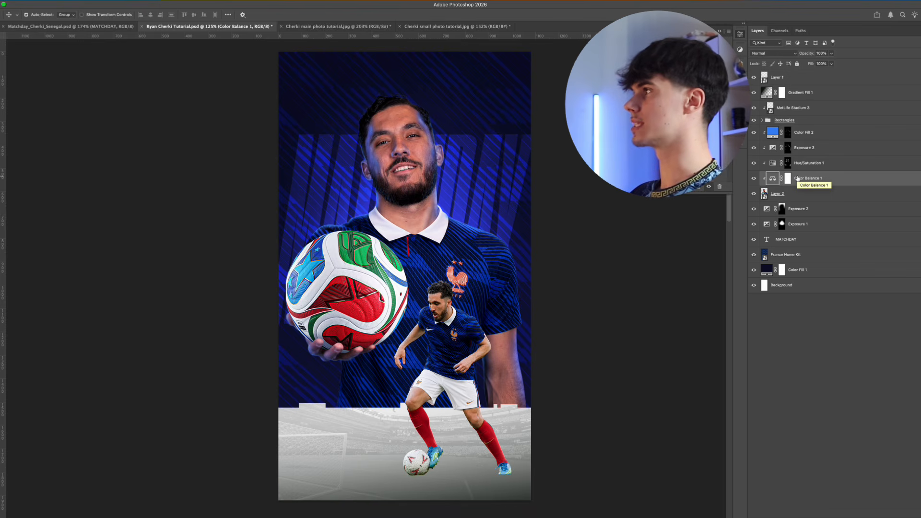
key(super+c)
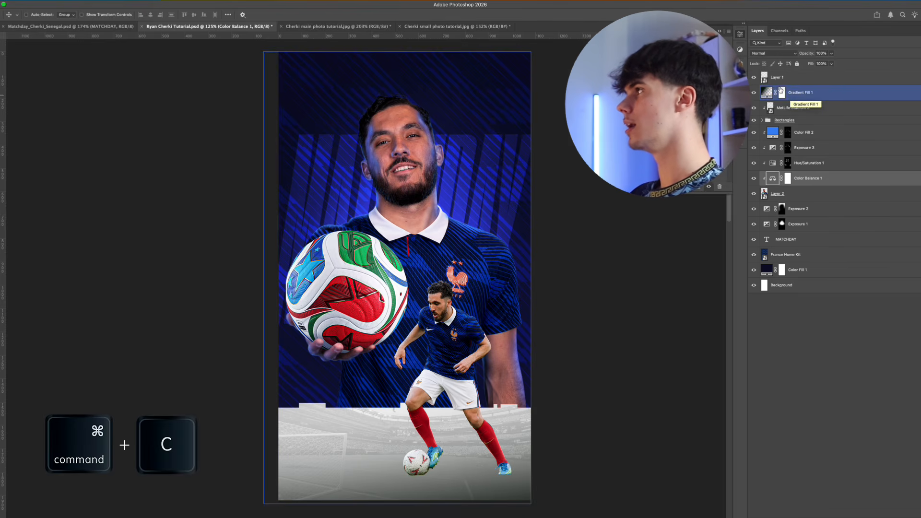
click(796, 79)
key(super+v)
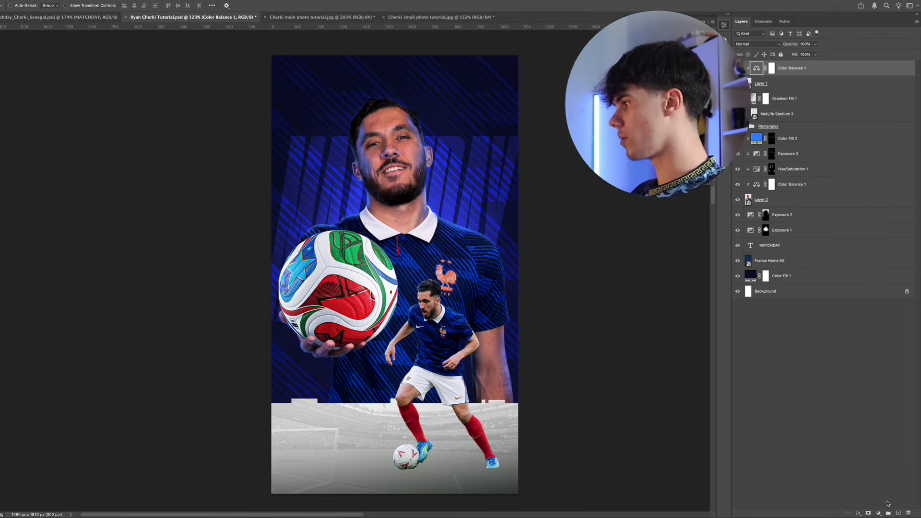
Draw a white rectangle with 25 px rounded corners above the larger player's shoulder, and place a copy just below it
click(899, 513)
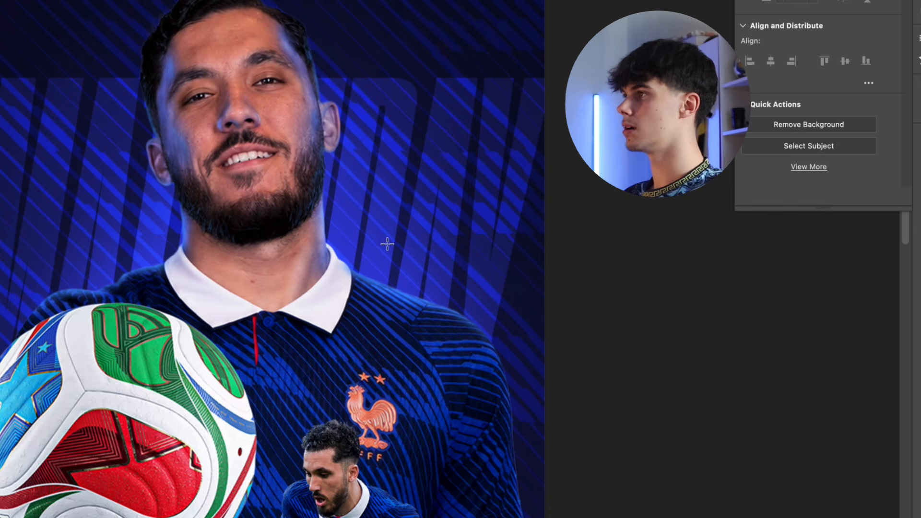
drag(387, 236, 495, 291)
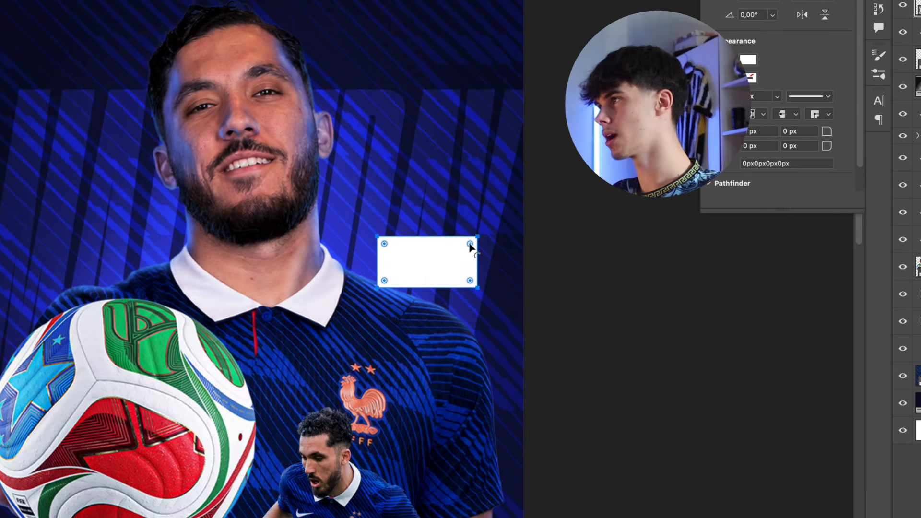
drag(469, 245, 464, 251)
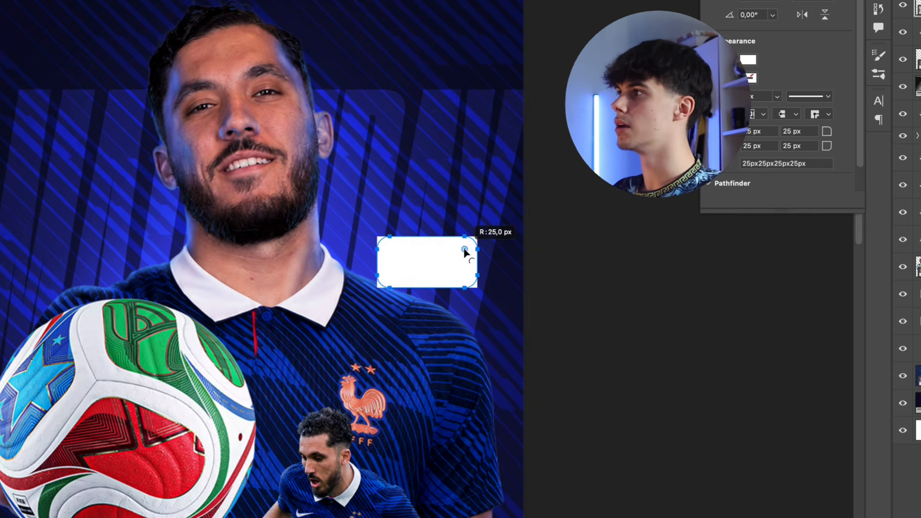
drag(464, 251, 464, 251)
key(v)
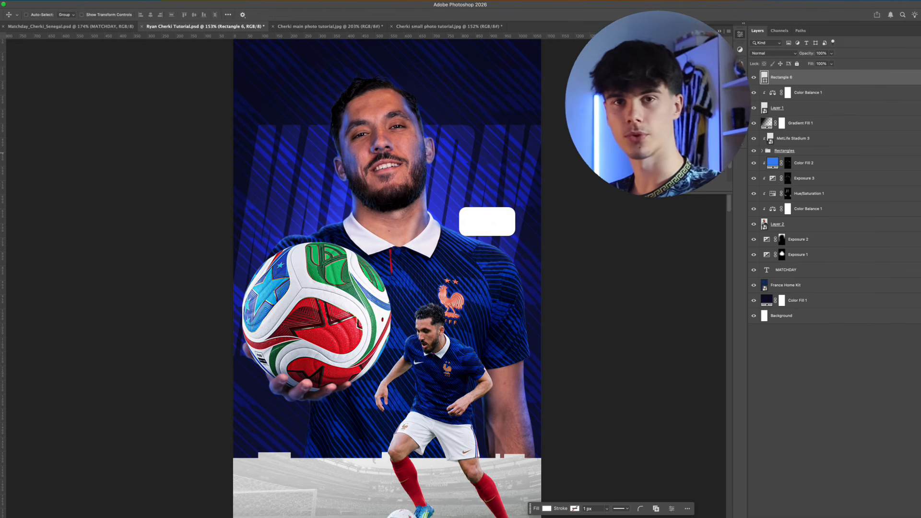
key(alt)
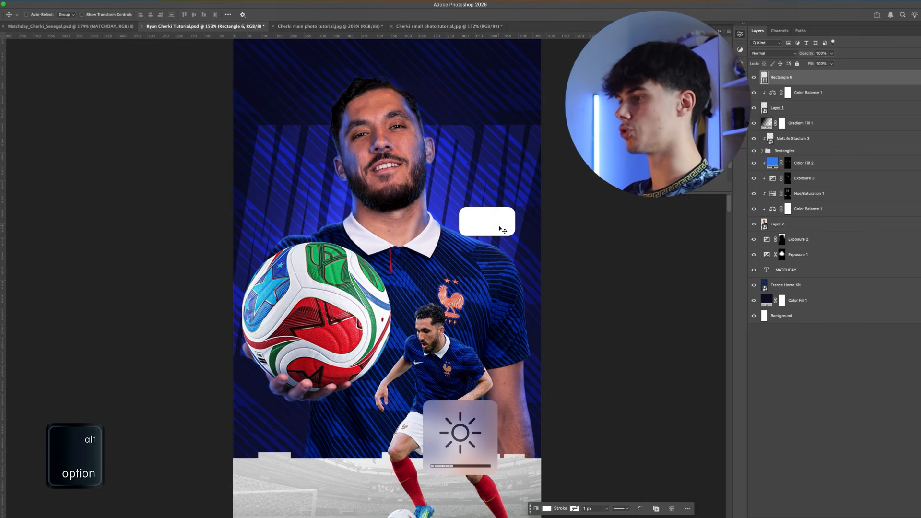
drag(500, 233, 500, 265)
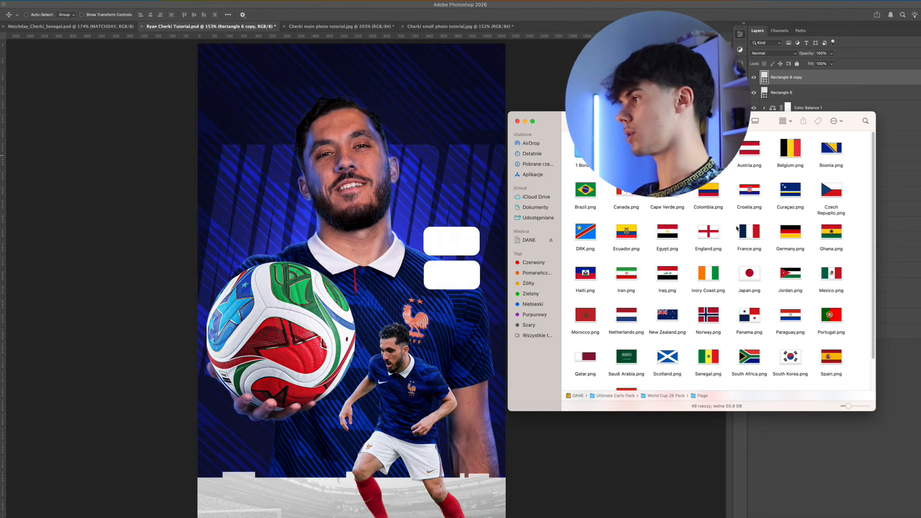
Place France.png and Senegal.png from the World Cup 26 Pack's Flags folder into the poster
click(749, 232)
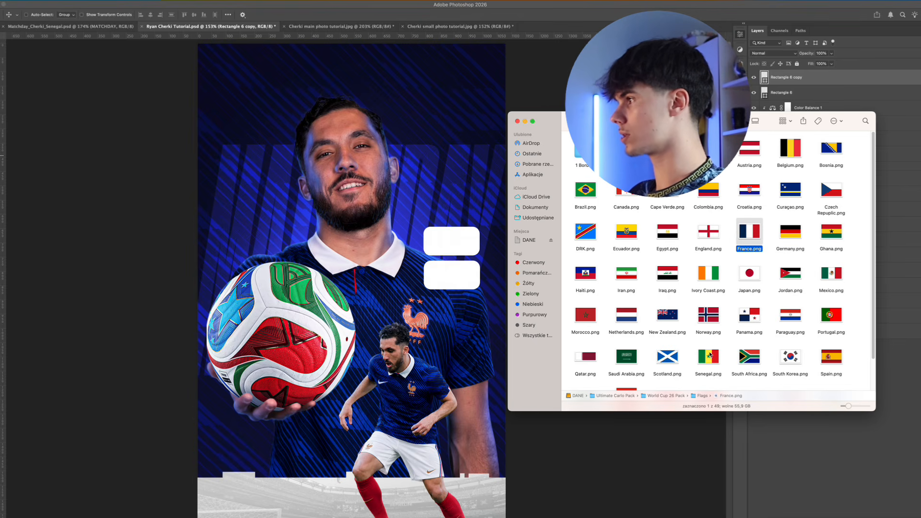
super+click(712, 357)
drag(747, 234, 431, 239)
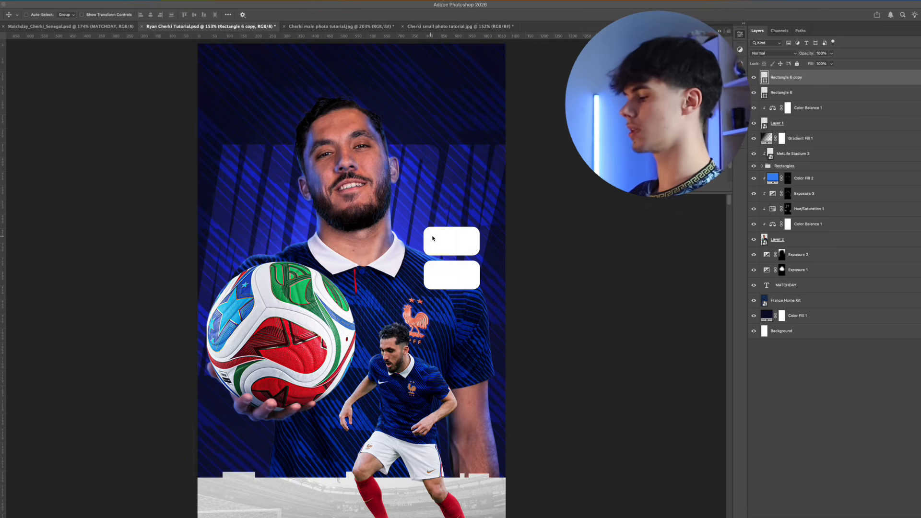
key(Return)
key(Return)
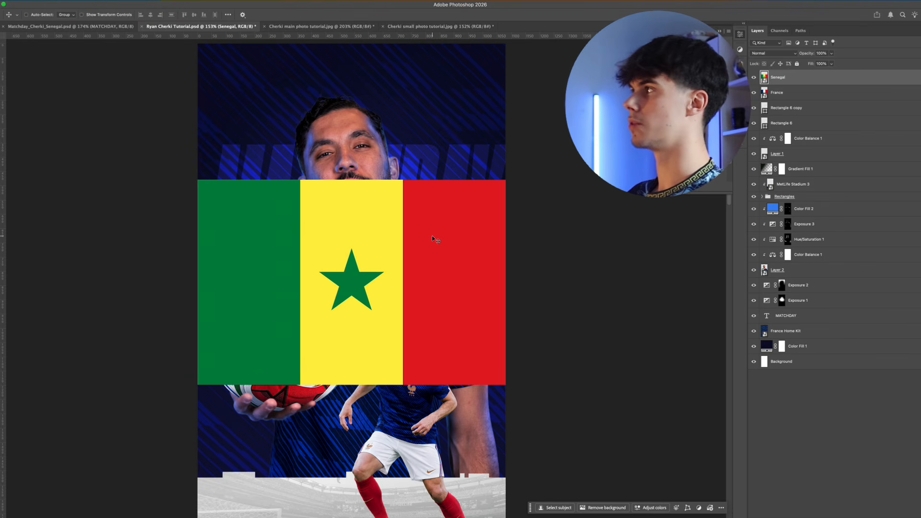
Scale both flags down to the white rectangles' width and position one over each rectangle, France above Senegal
click(786, 98)
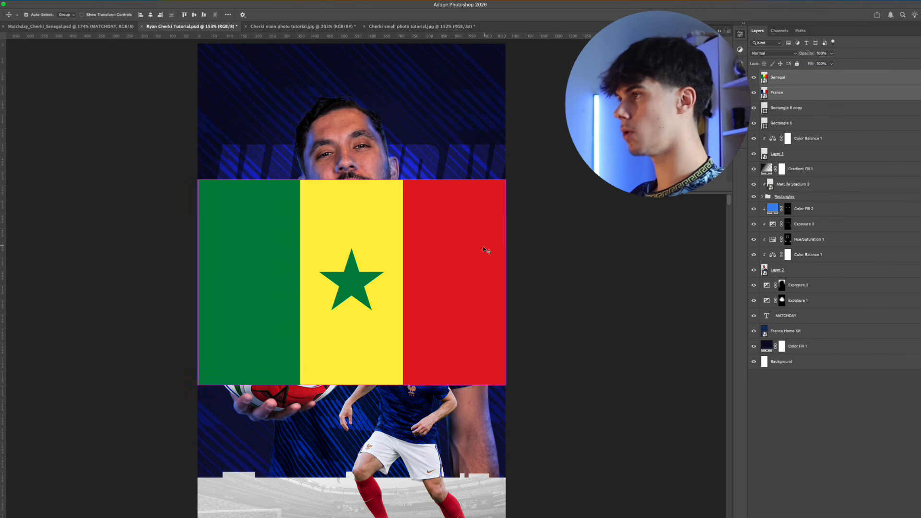
key(super+t)
drag(505, 180, 499, 248)
scroll(480, 265, up, 5)
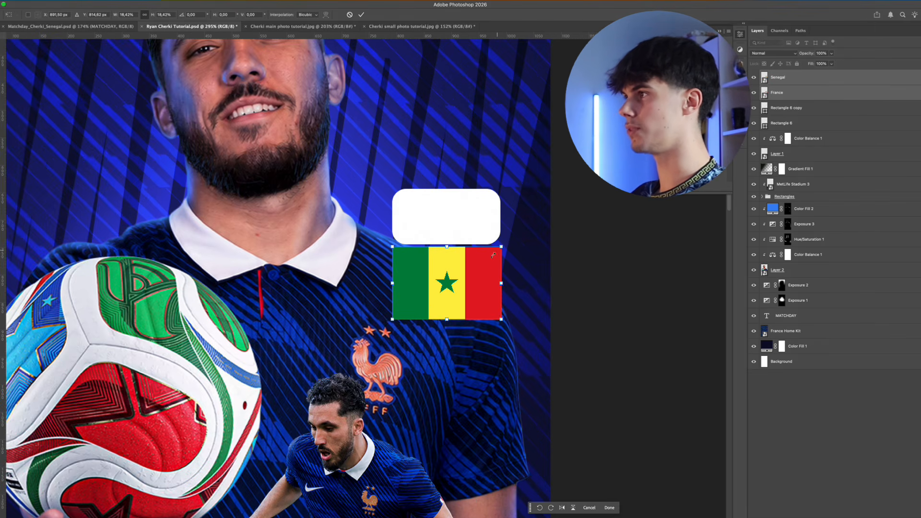
drag(534, 289, 543, 223)
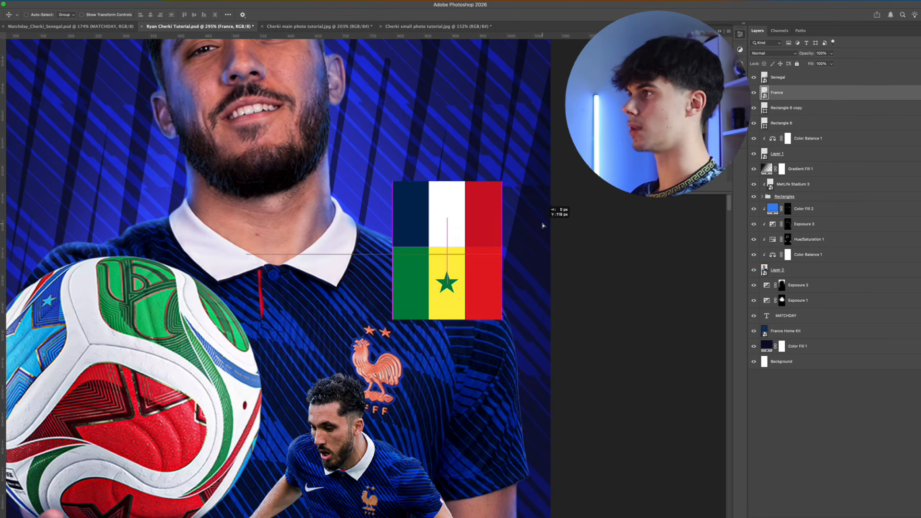
Move the France flag layer above Rectangle 6, and clip France to Rectangle 6 and Senegal to Rectangle 6 copy
drag(777, 92, 790, 109)
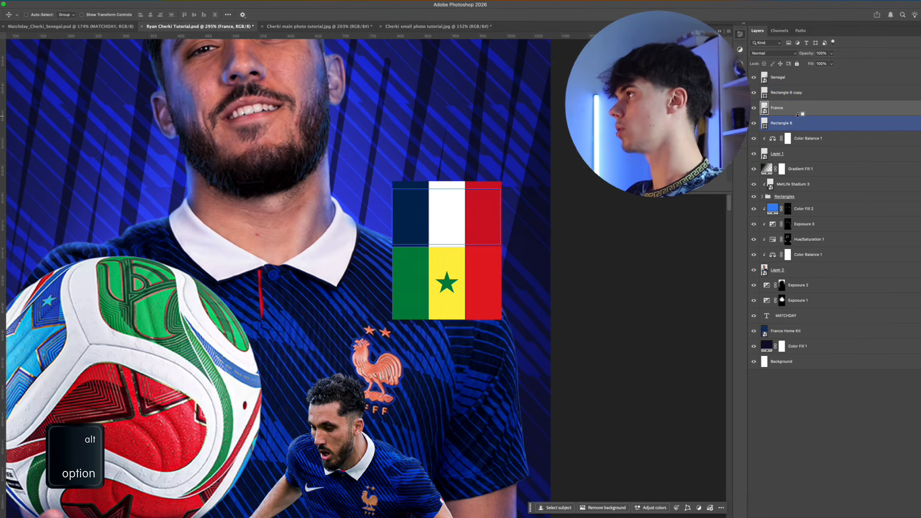
alt+click(798, 115)
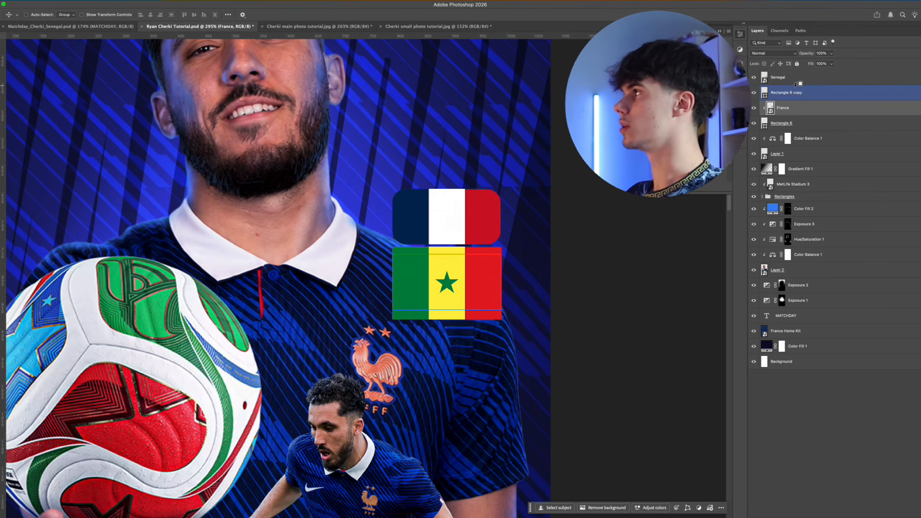
alt+click(796, 84)
scroll(467, 261, down, 5)
scroll(468, 260, up, 4)
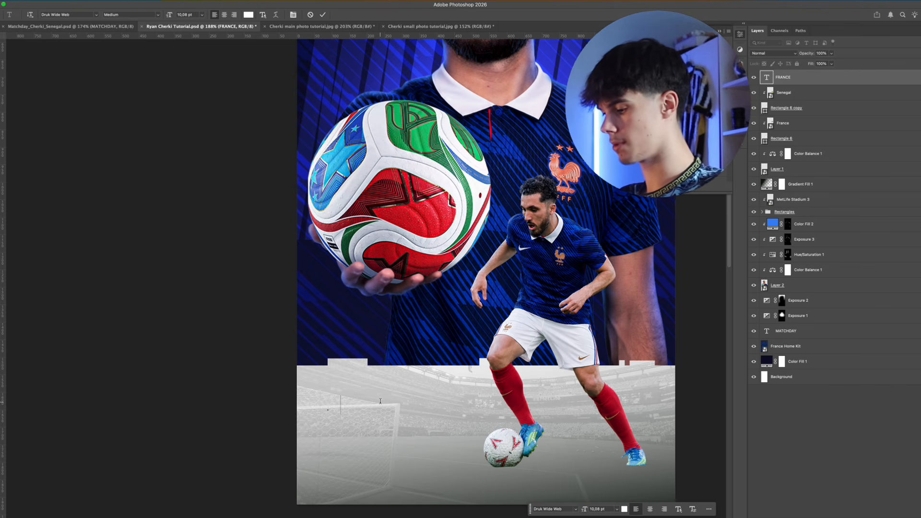
Add the text FRANCE on the stadium band in Druk Wide Web Medium and colour it dark navy #0a0c31
text(FRANCE)
key(ctrl+Return)
key(v)
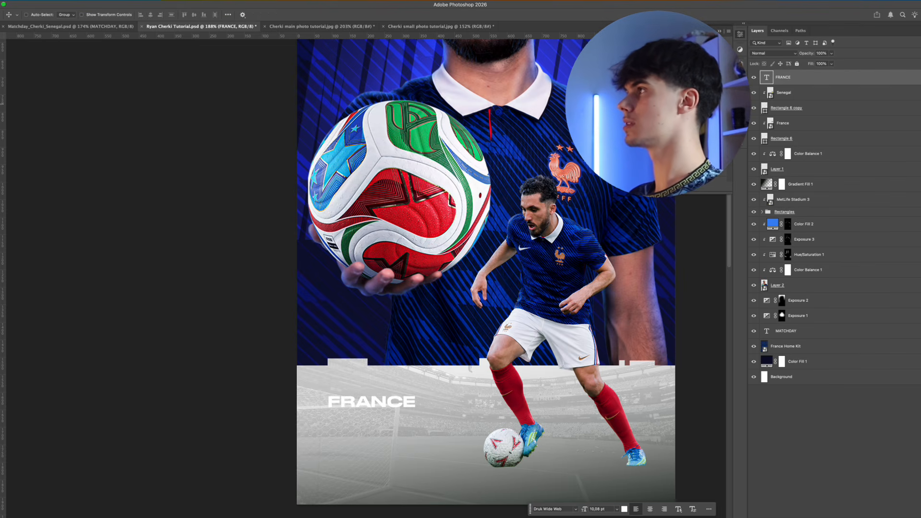
click(658, 148)
click(455, 222)
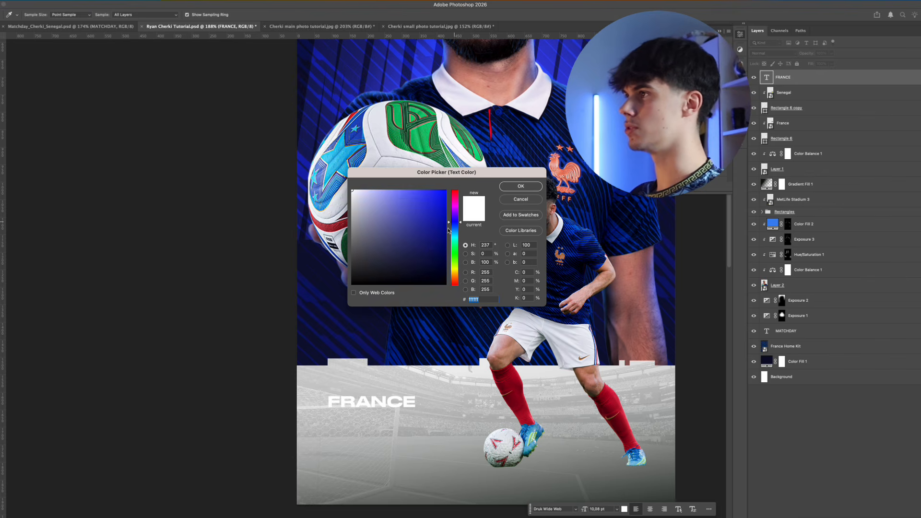
click(427, 266)
click(527, 187)
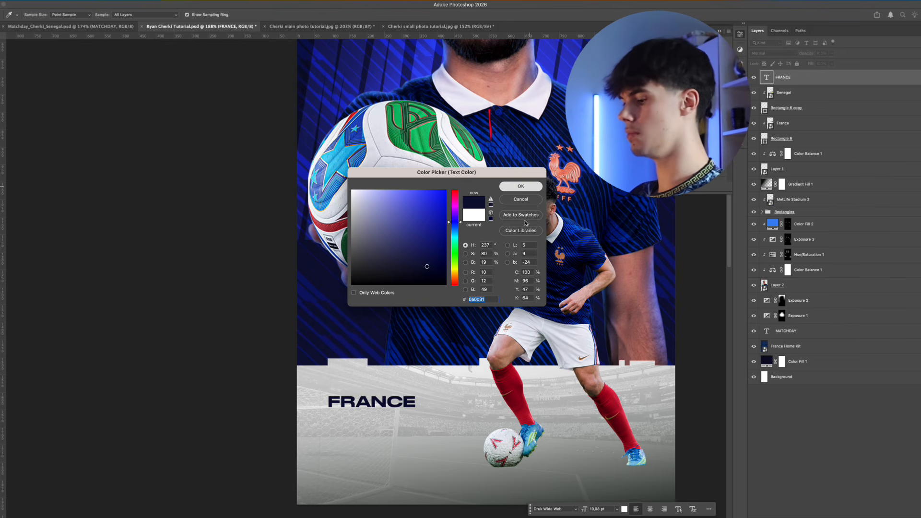
Add the text SENEGAL below FRANCE on the stadium band
key(t)
click(367, 417)
text(SENEGA)
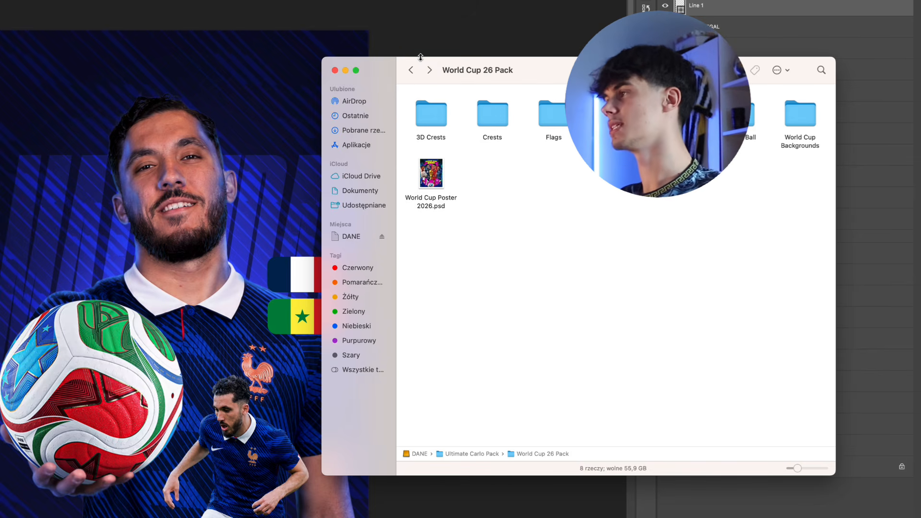
Place the transparent France 3D crest from the 3D Crests folder and scale it to about 294 px beside the larger player's head
double_click(426, 116)
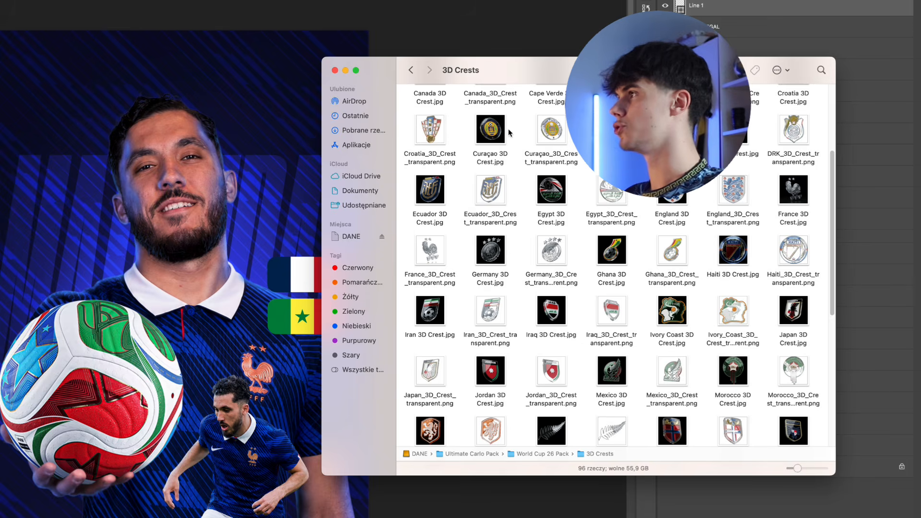
scroll(762, 356, down, 3)
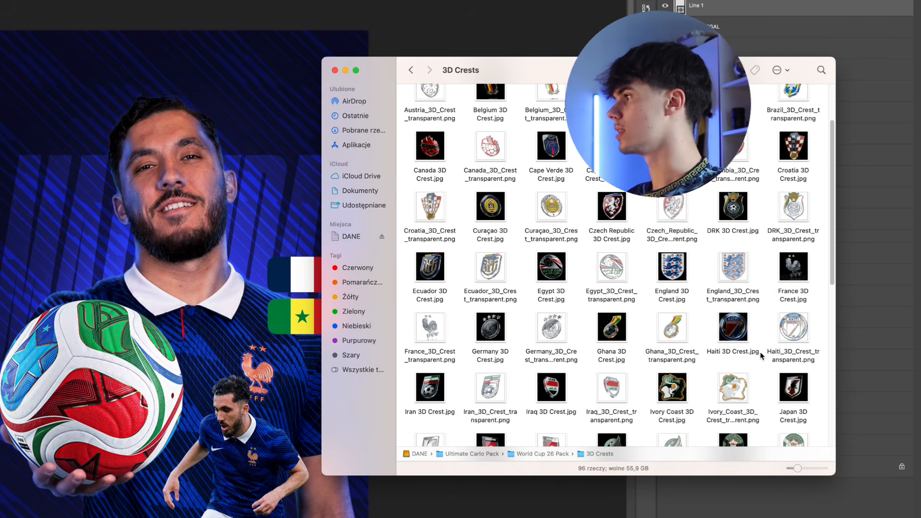
drag(428, 330, 134, 243)
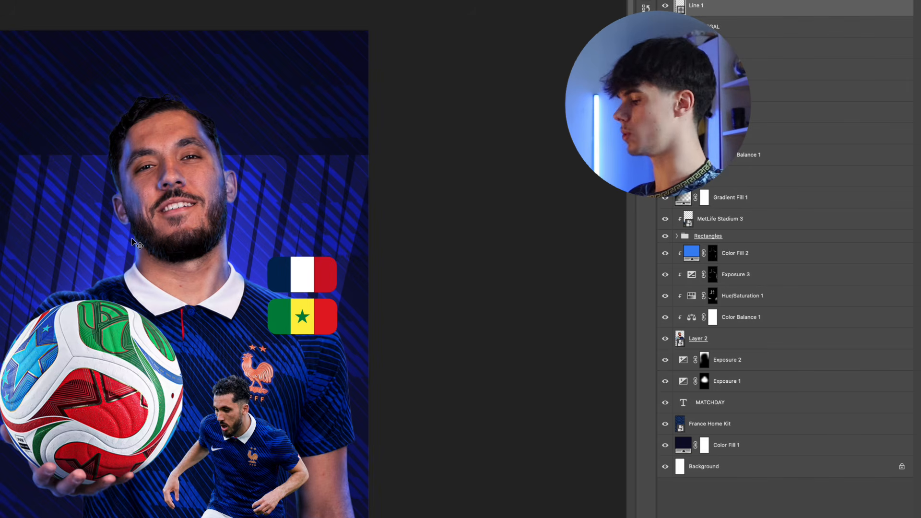
key(Return)
key(super+t)
drag(542, 172, 368, 157)
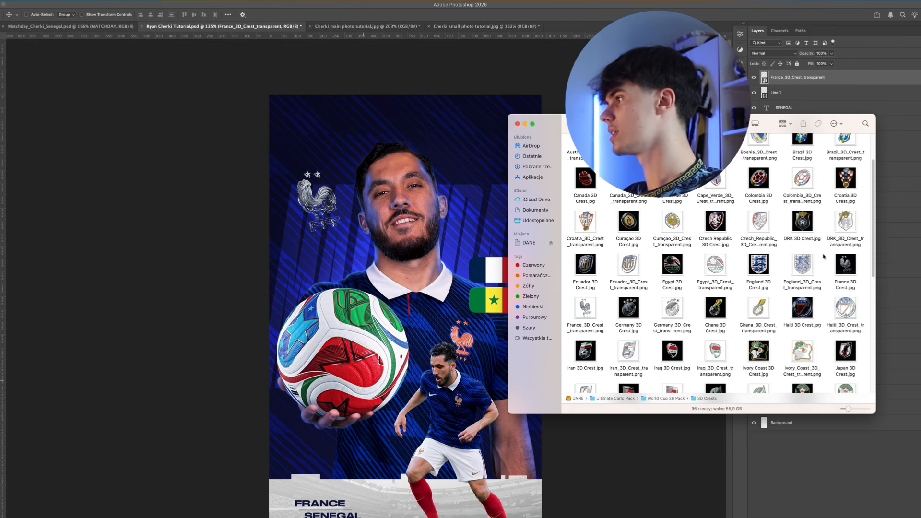
Place Senegal 3D Crest.jpg and scale it down on the opposite side of the head from the France crest
scroll(824, 257, down, 5)
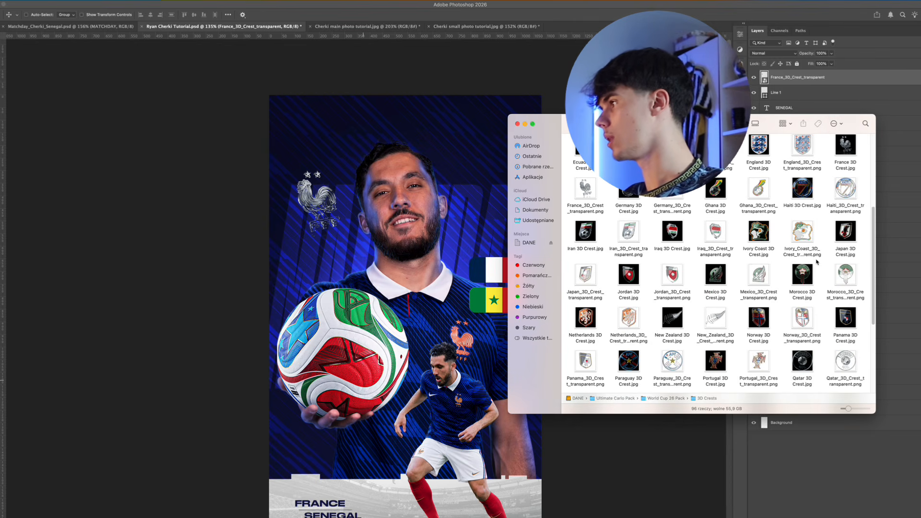
scroll(817, 261, down, 1)
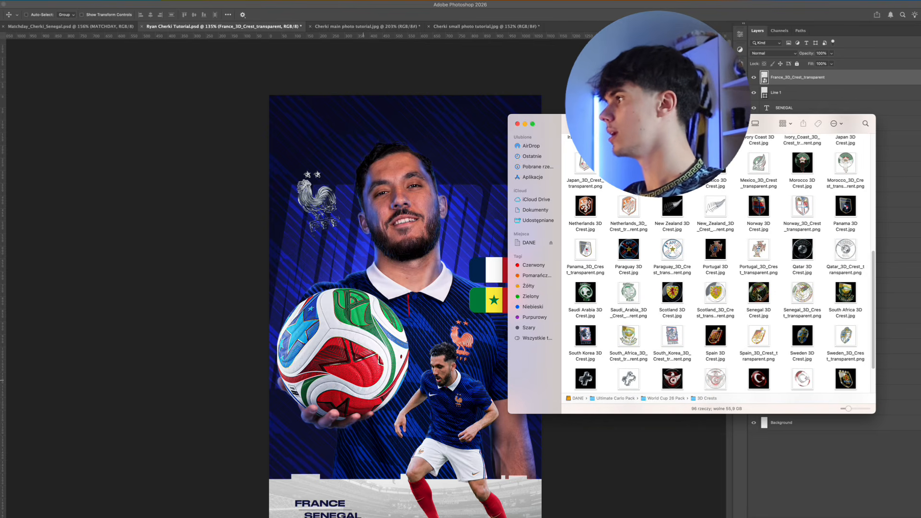
drag(759, 297, 453, 202)
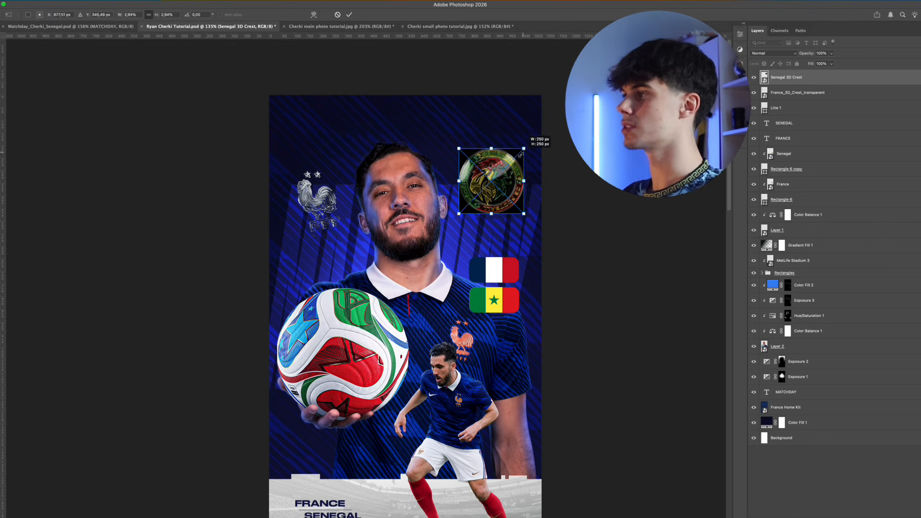
drag(527, 150, 519, 169)
key(Return)
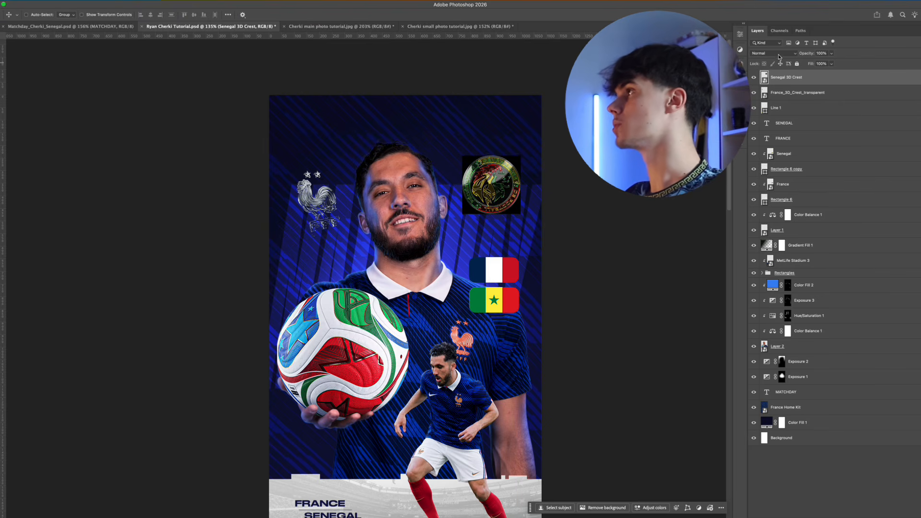
Set the Senegal crest's blend mode to Screen and scale the crest down slightly
click(779, 55)
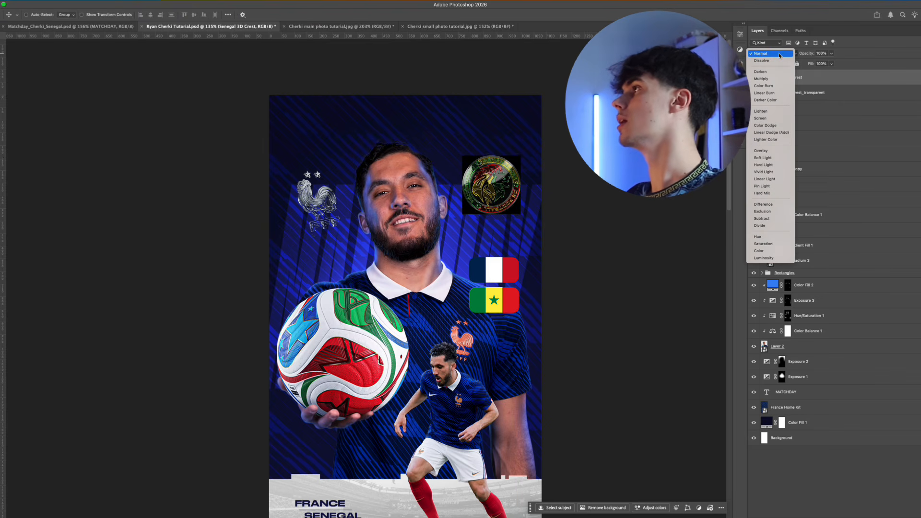
click(761, 118)
mouse_move(450, 200)
mouse_down()
mouse_move(431, 200)
mouse_move(441, 199)
mouse_up()
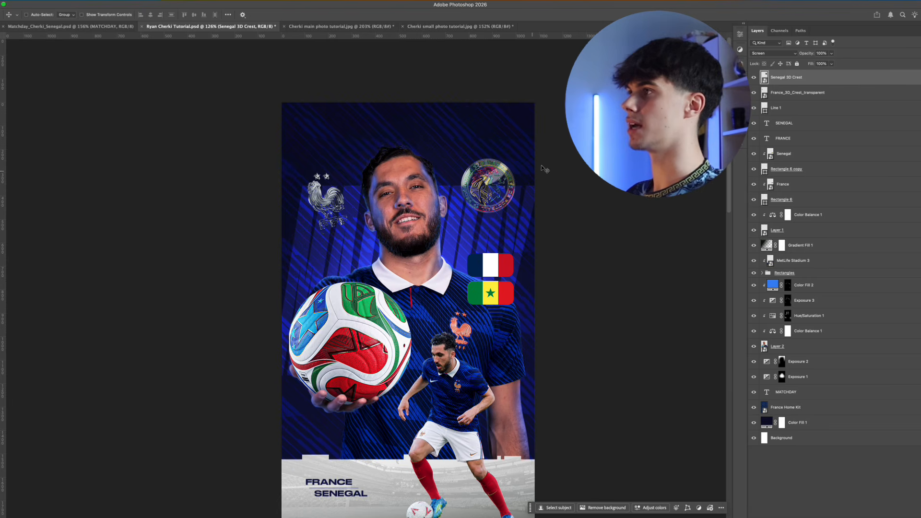
key(super+t)
drag(517, 158, 512, 174)
key(Return)
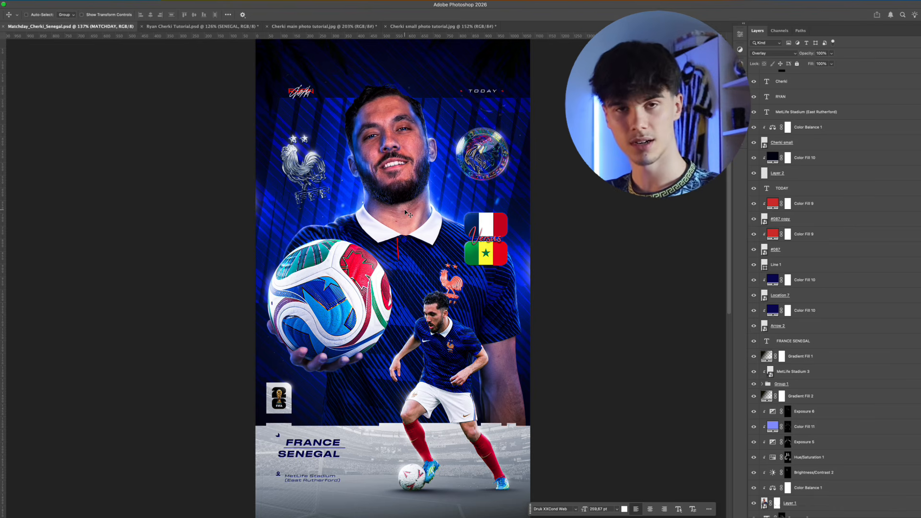
Examine the signature, TODAY label, flags and stadium location details on the finished poster in Matchday_Cherki_Senegal.psd
drag(298, 86, 301, 105)
drag(301, 105, 319, 118)
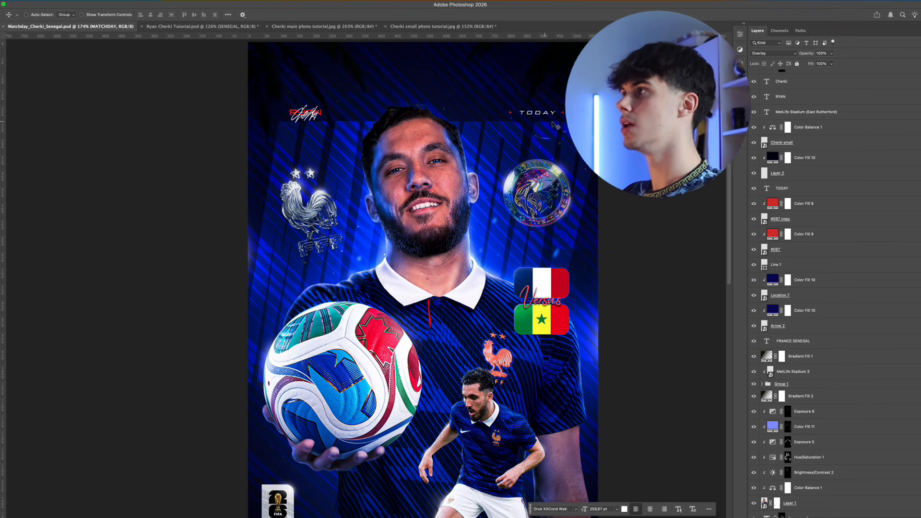
scroll(309, 393, down, 10)
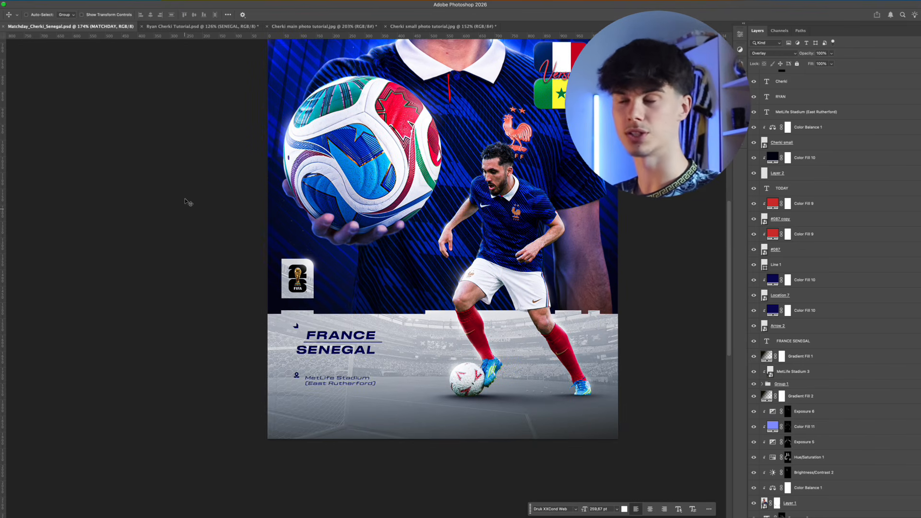
Switch to Ryan Cherki Tutorial.psd and add an empty layer directly above Gradient Fill 1, beneath the smaller player
click(180, 26)
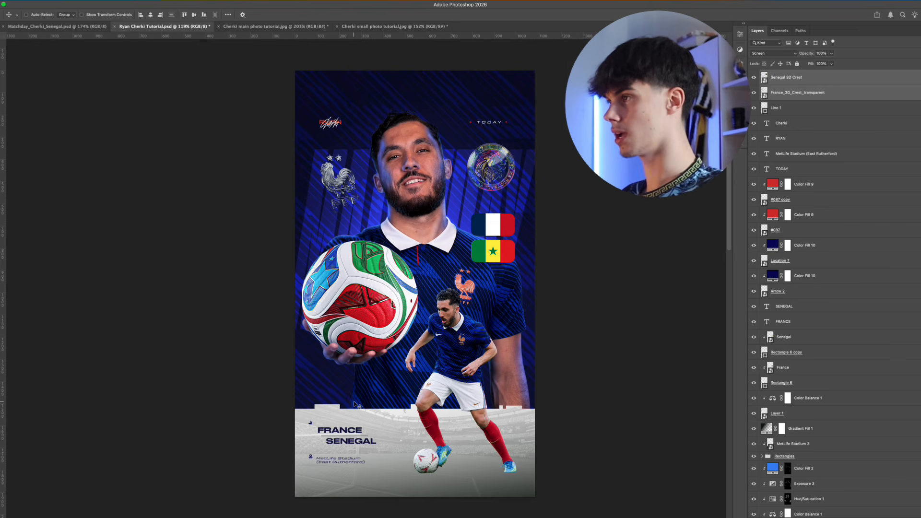
click(829, 432)
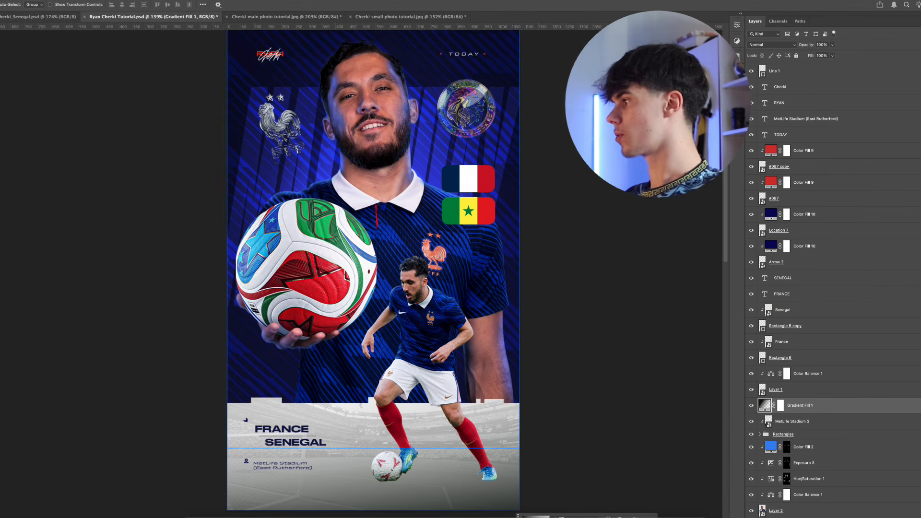
click(871, 516)
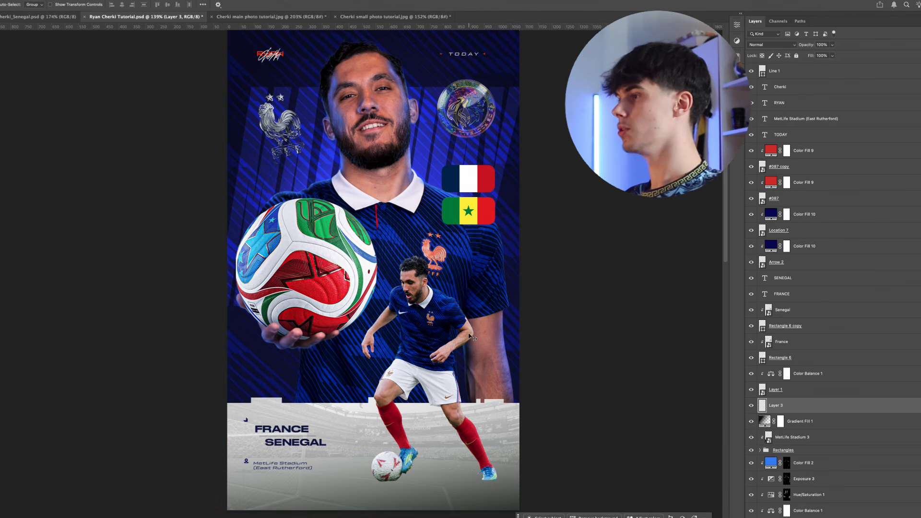
Set up a soft 311 px brush and squash its tip into a flat horizontal ellipse
key(b)
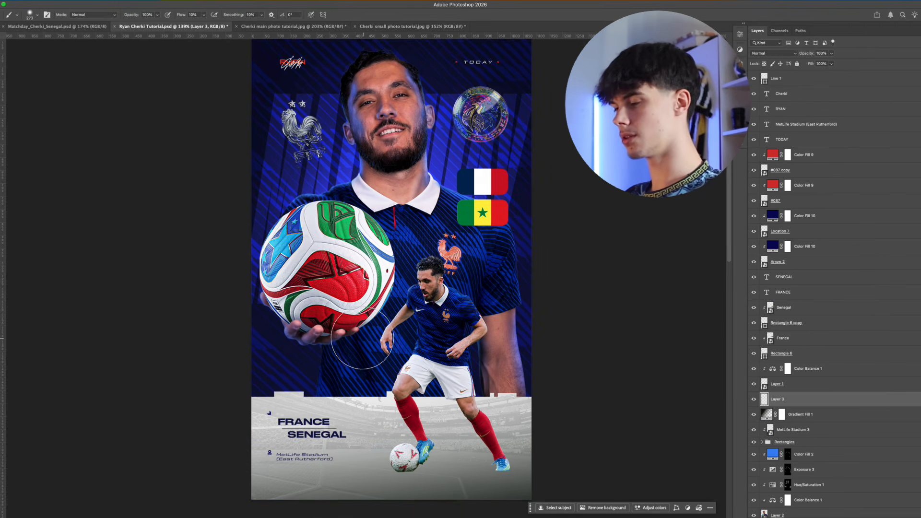
drag(325, 351, 357, 349)
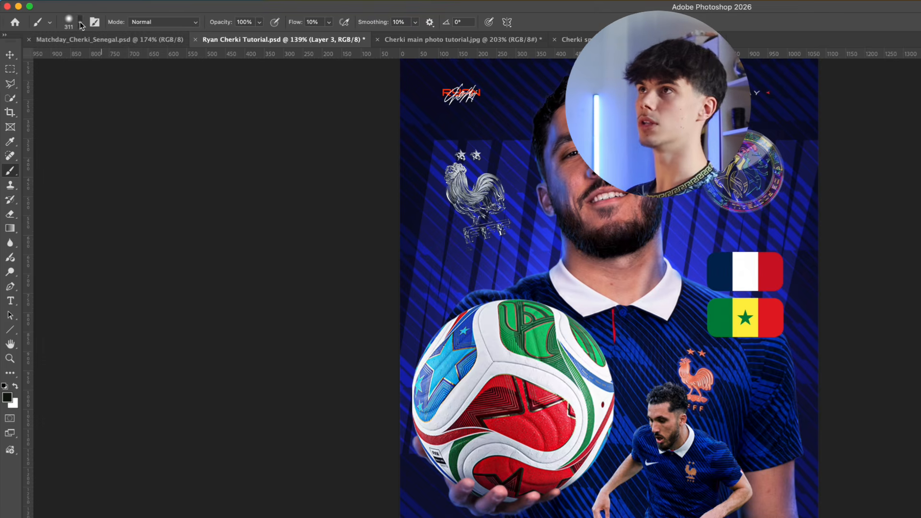
click(38, 15)
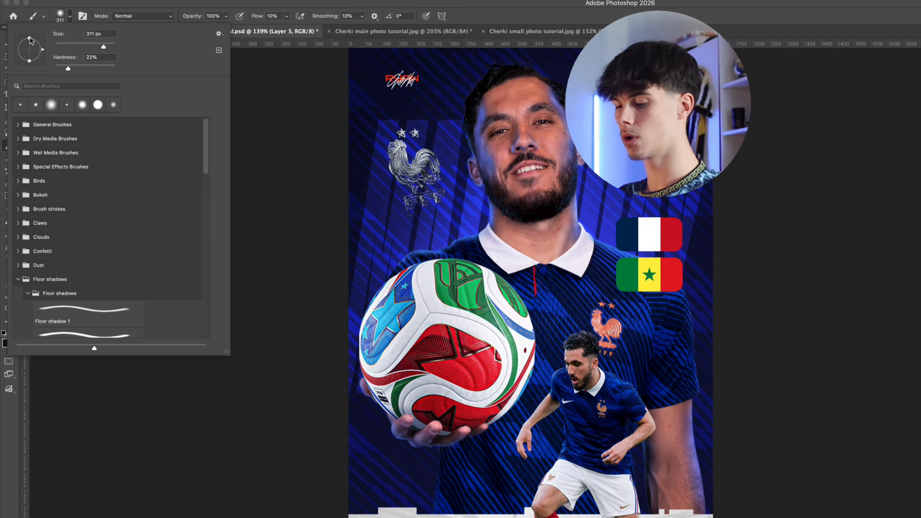
key(shift)
drag(29, 40, 32, 48)
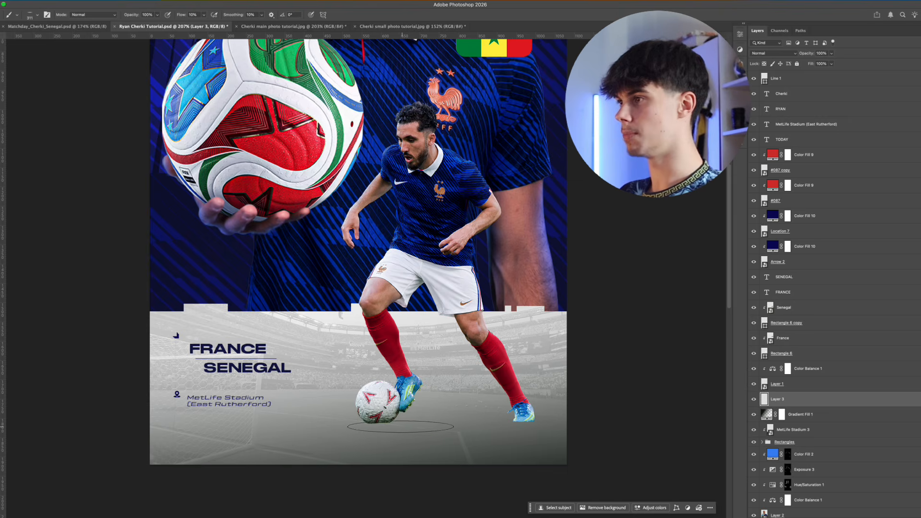
Paint soft, flat black ground shadows at 10% flow beneath the smaller player's ball and planted boot, resizing the brush to fit
drag(400, 427, 354, 428)
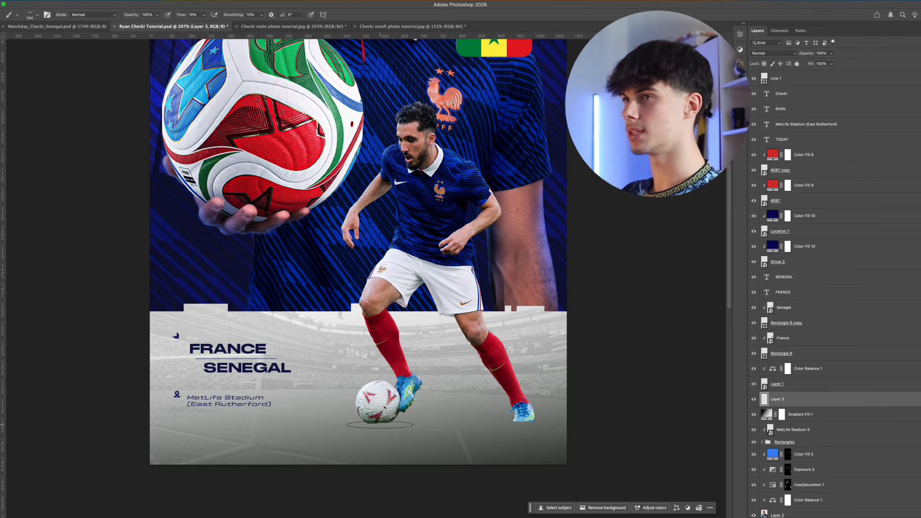
drag(380, 424, 423, 426)
click(380, 423)
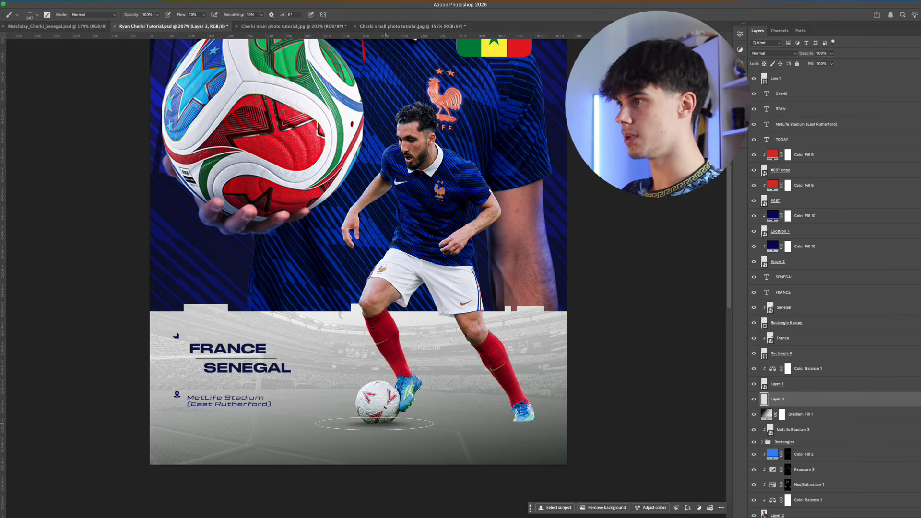
click(376, 424)
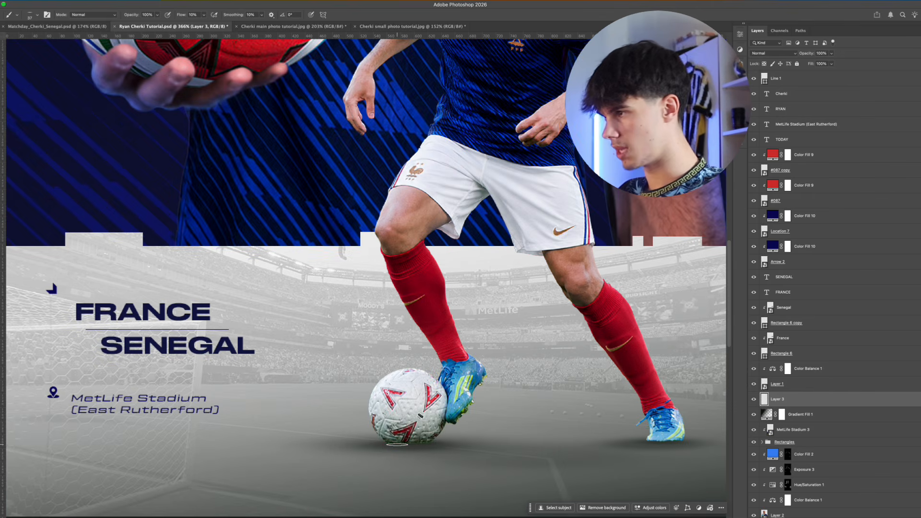
drag(397, 445, 425, 445)
drag(647, 444, 643, 444)
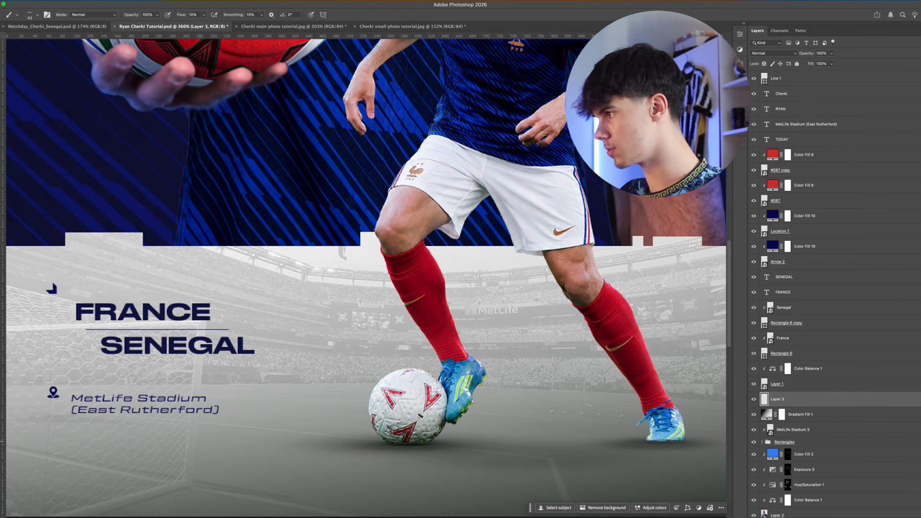
scroll(366, 276, down, 6)
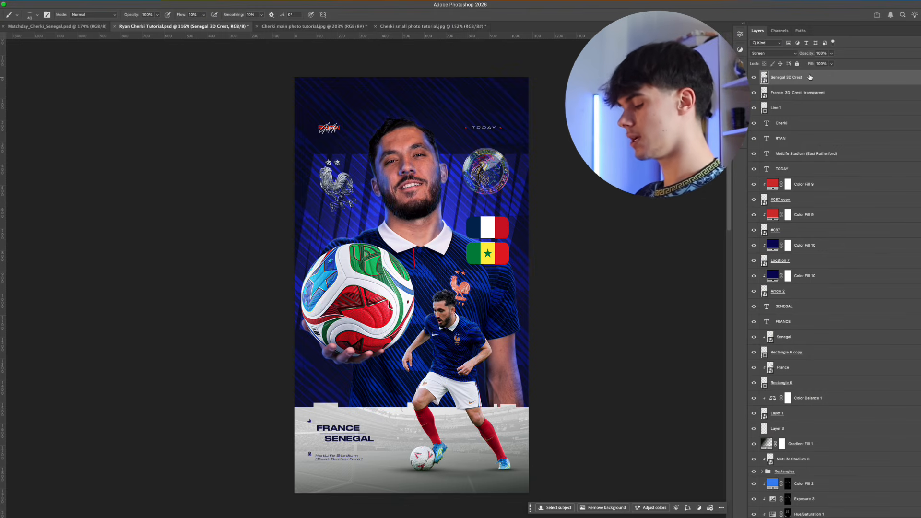
Stamp all visible layers into a new layer above Senegal 3D Crest and convert it to a smart object
key(super+alt+shift+e)
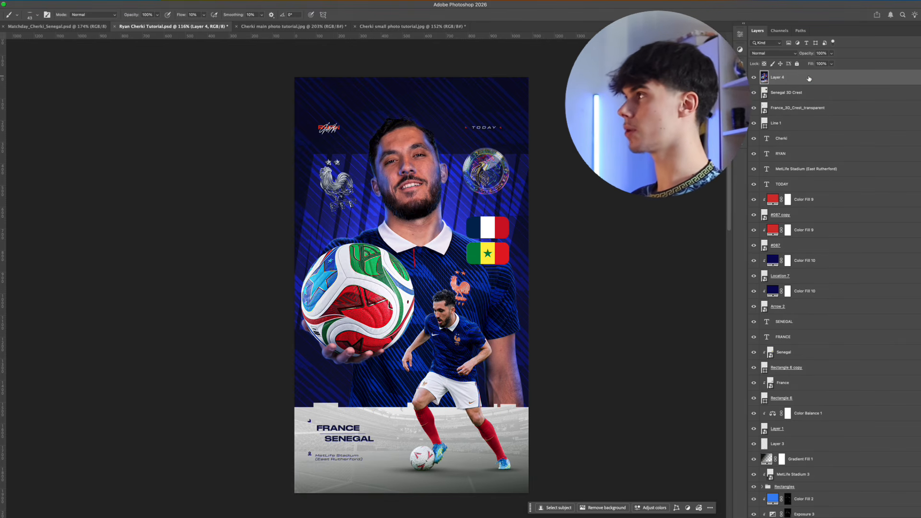
right_click(808, 78)
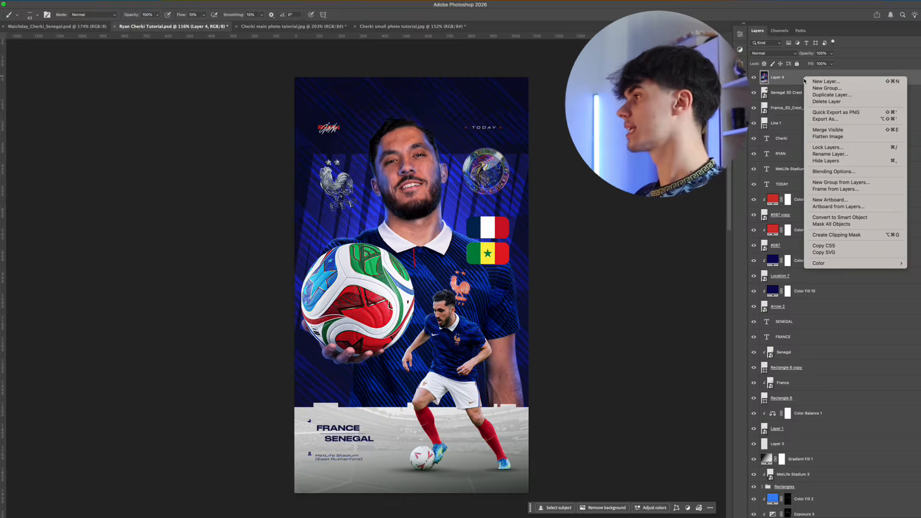
click(838, 220)
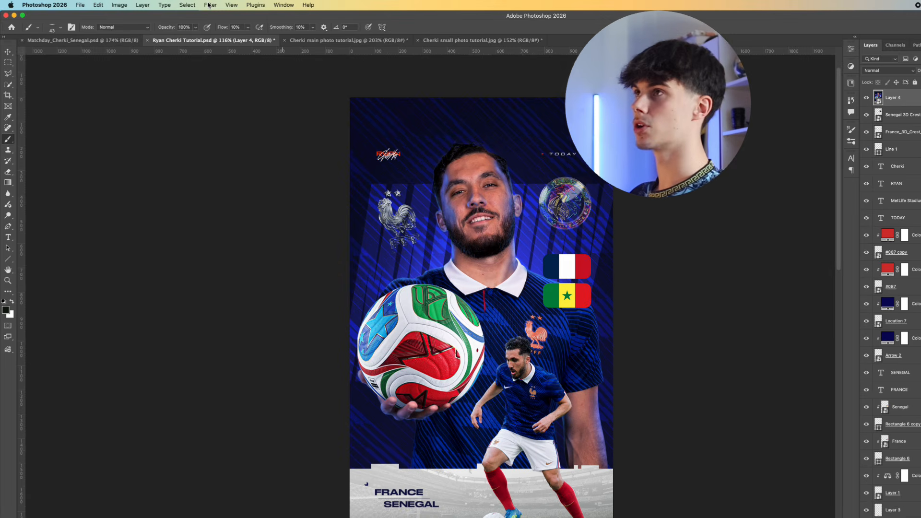
Open the Camera Raw Filter and set contrast +7, highlights +9, shadows -6 and temperature -9, adjusting vibrance and saturation too
click(210, 4)
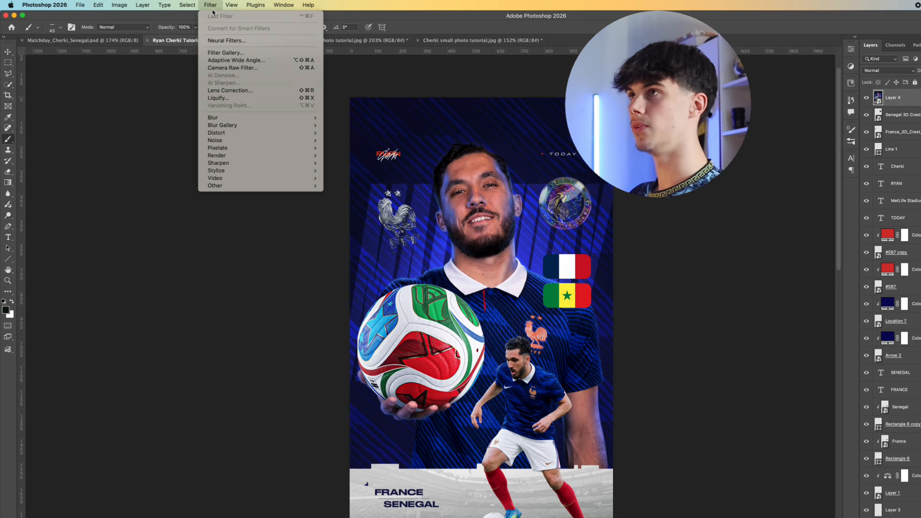
click(235, 68)
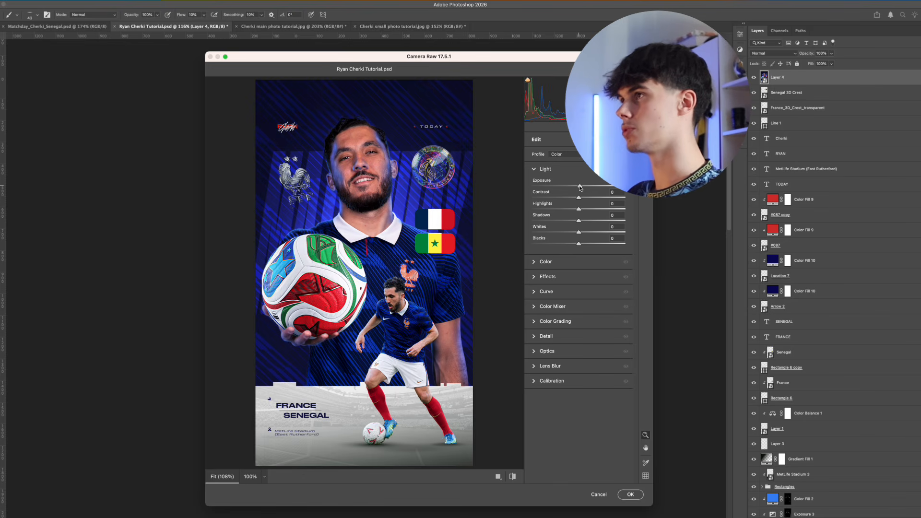
drag(580, 199, 575, 222)
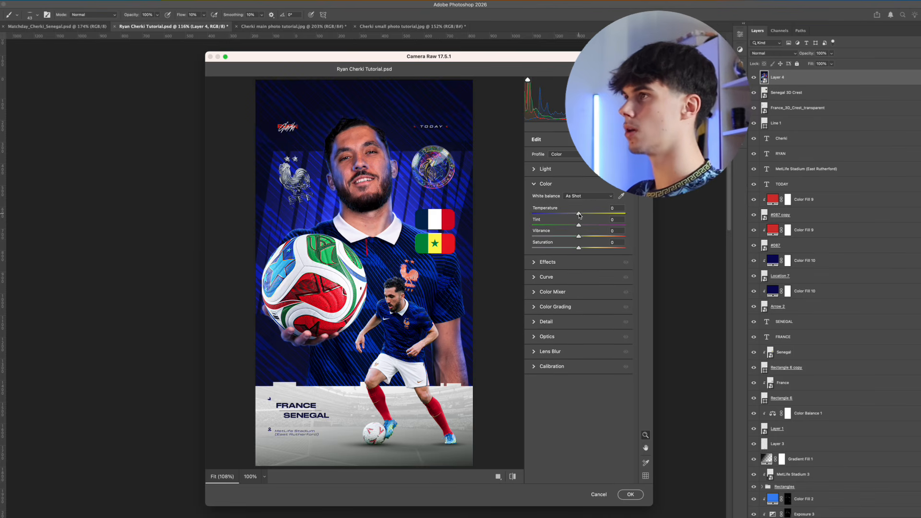
drag(579, 214, 577, 215)
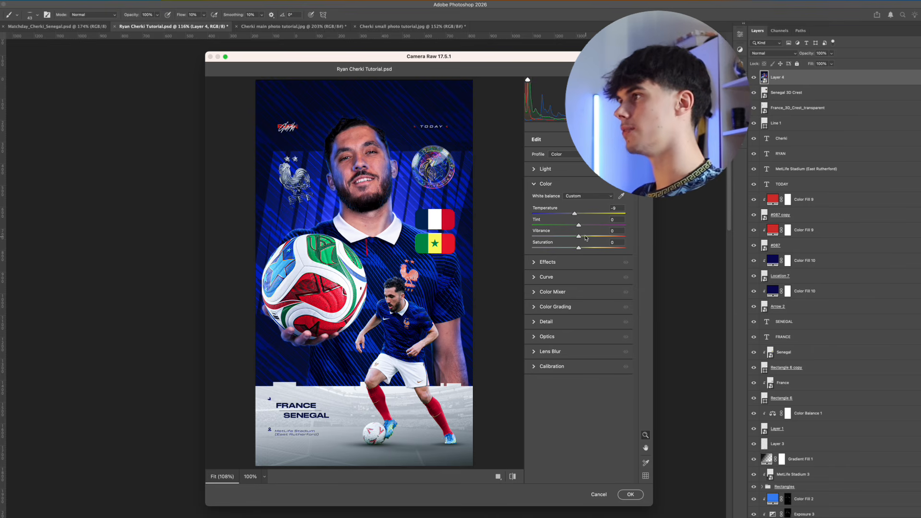
drag(580, 238, 580, 250)
Set the Camera Raw effects to texture +13, clarity +5, vignette -7 and grain 12
click(578, 262)
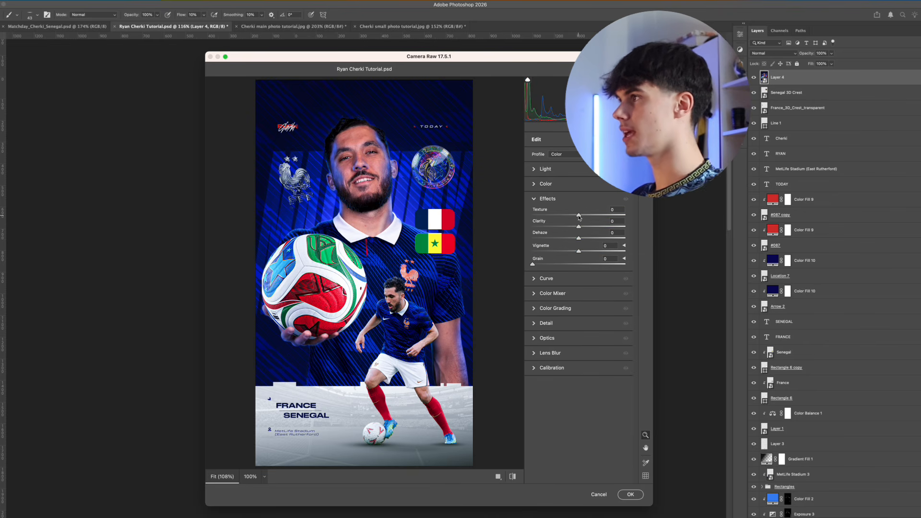
drag(580, 216, 581, 229)
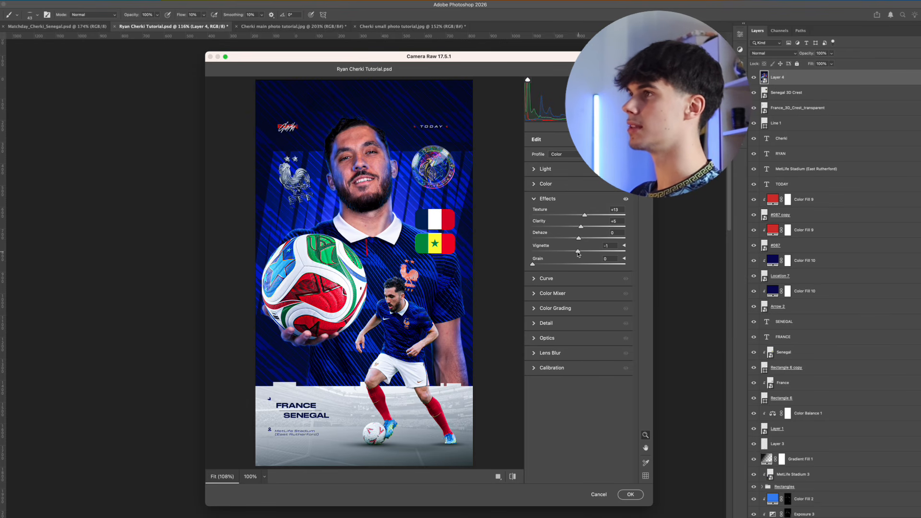
drag(578, 254, 543, 266)
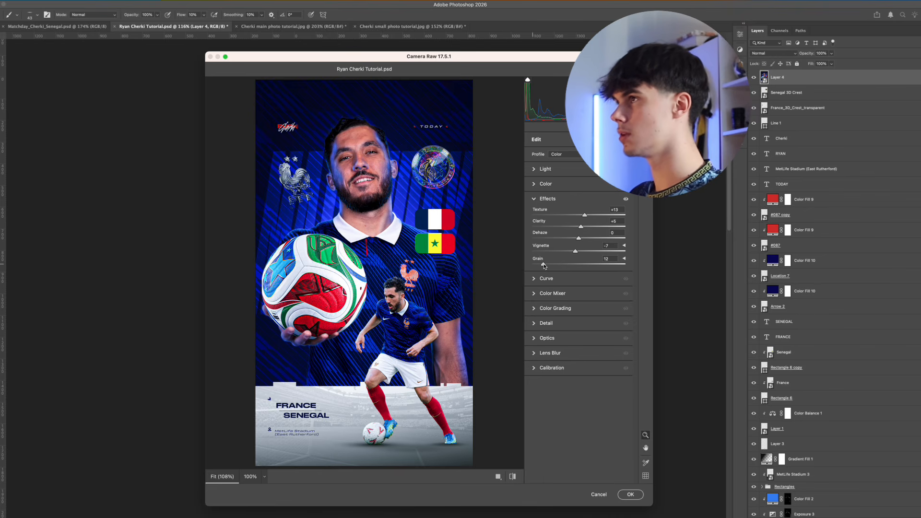
Color grade the midtones to blue at hue 234, saturation 21, and shift the shadows slightly towards blue
click(555, 308)
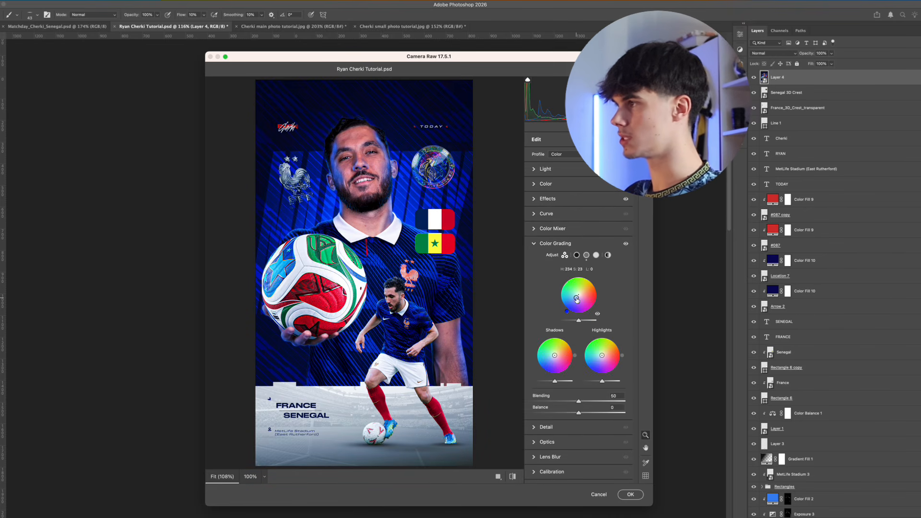
drag(577, 300, 577, 296)
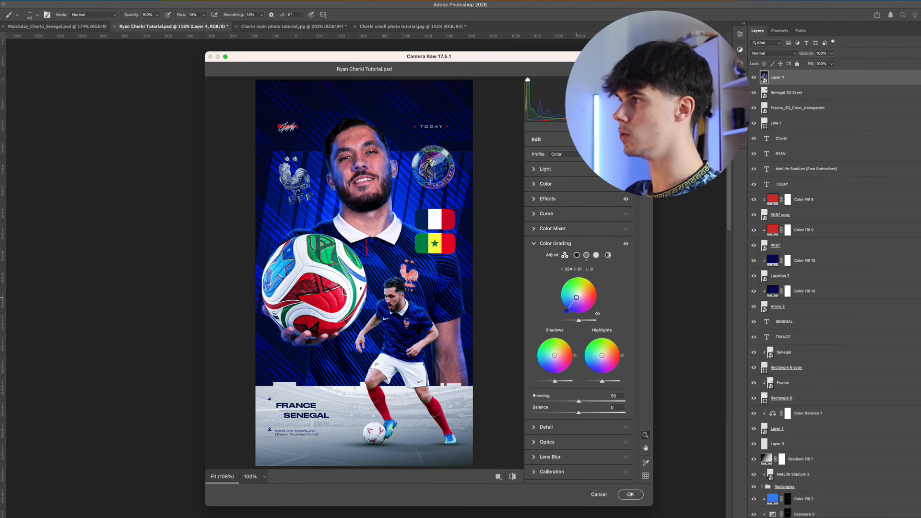
drag(554, 355, 552, 358)
Set sharpening to 16 and apply the Camera Raw Filter to the stamped poster layer
click(546, 427)
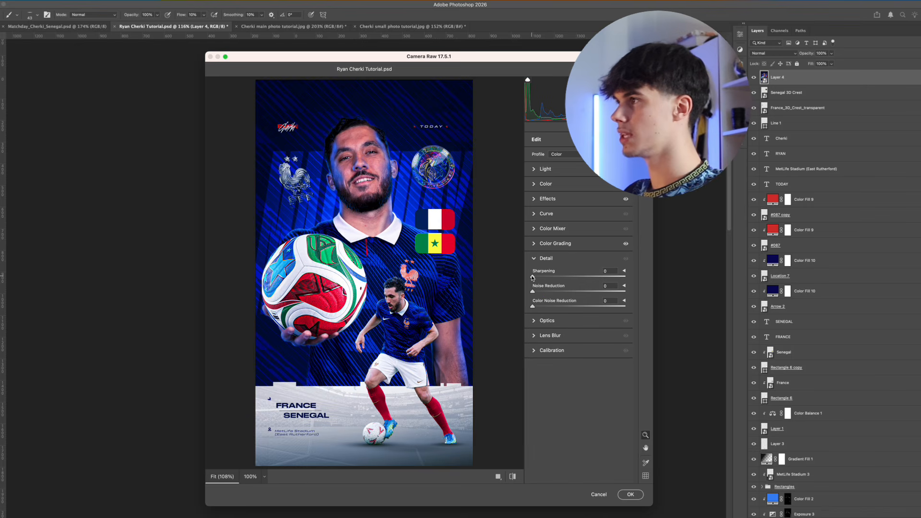
drag(532, 277, 542, 277)
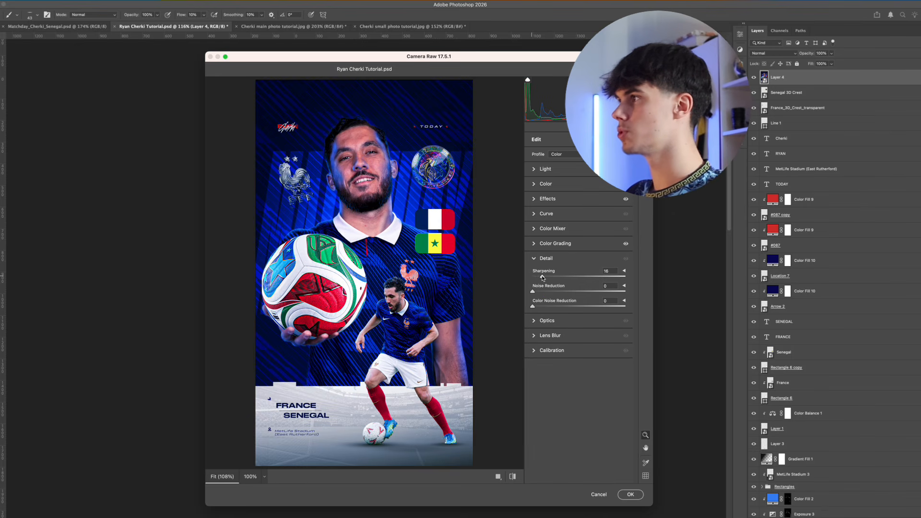
click(534, 258)
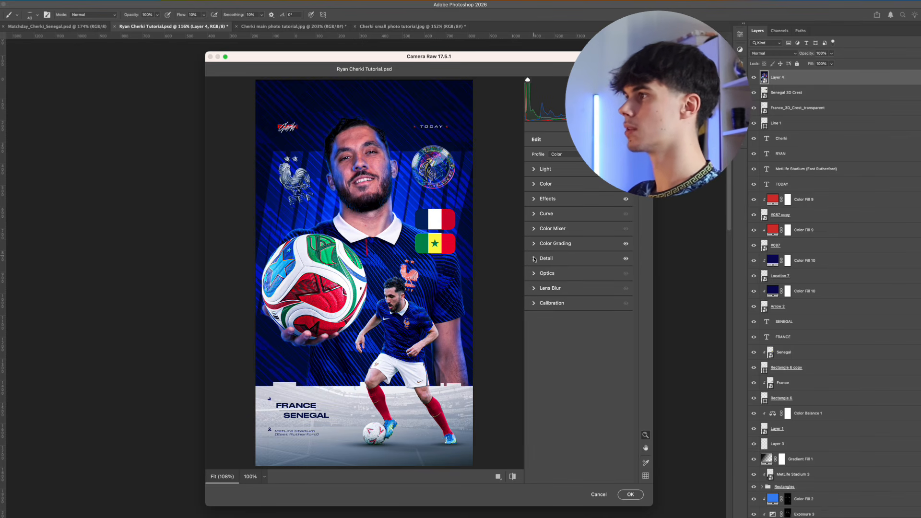
key(Return)
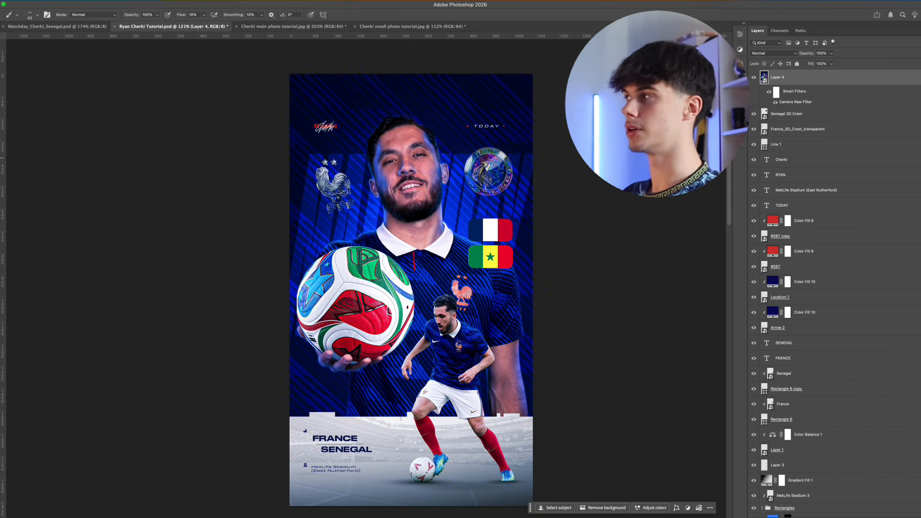